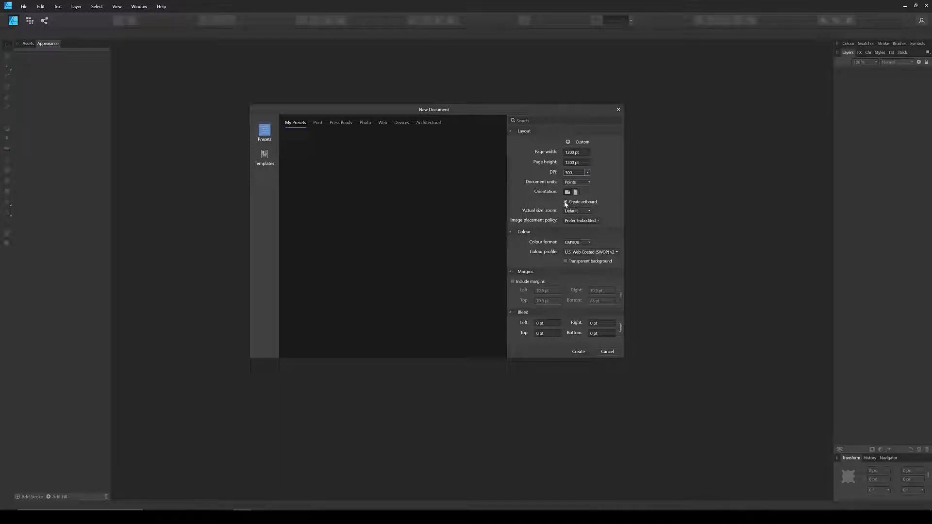
- Create a new 1200 × 1200 pt document at 300 DPI with an artboard, and deselect the artboard
{"action": "left_click", "coordinate": [565, 202]}
{"action": "left_click", "coordinate": [565, 202]}
{"action": "left_click", "coordinate": [577, 351]}
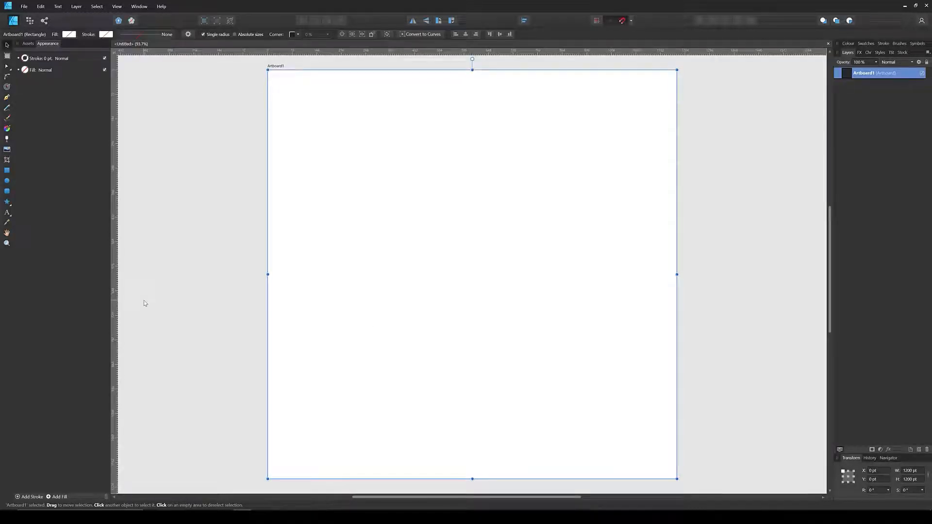
{"action": "left_click", "coordinate": [175, 189]}
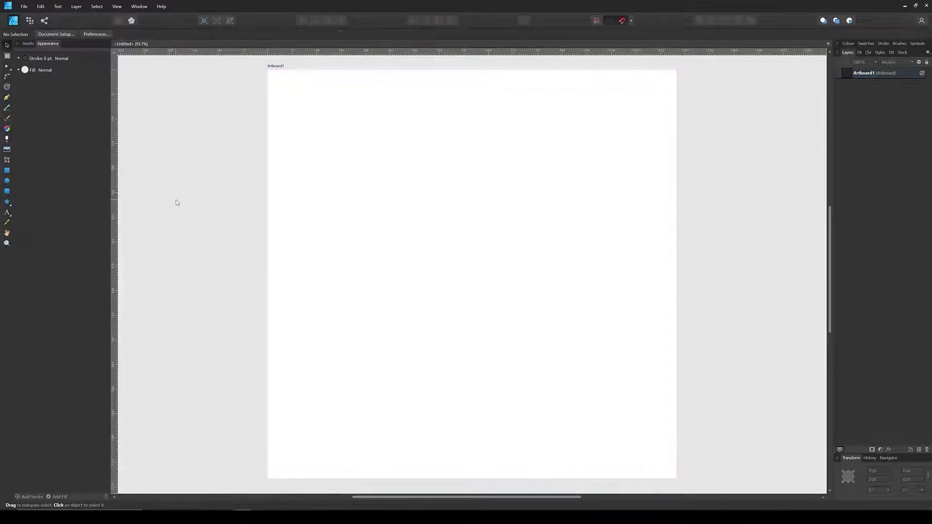
{"action": "left_click", "coordinate": [11, 203]}
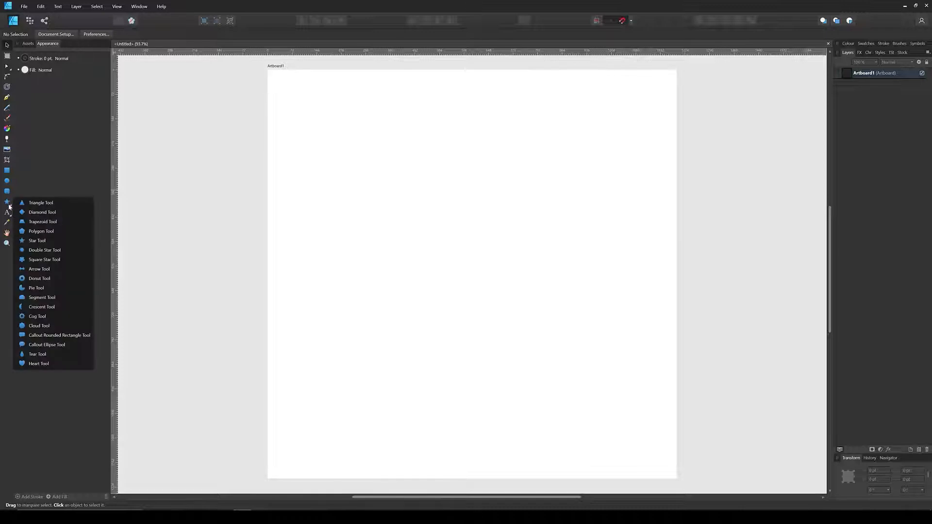
{"action": "left_click", "coordinate": [47, 203]}
{"action": "left_click_drag", "start_coordinate": [379, 179], "coordinate": [567, 311]}
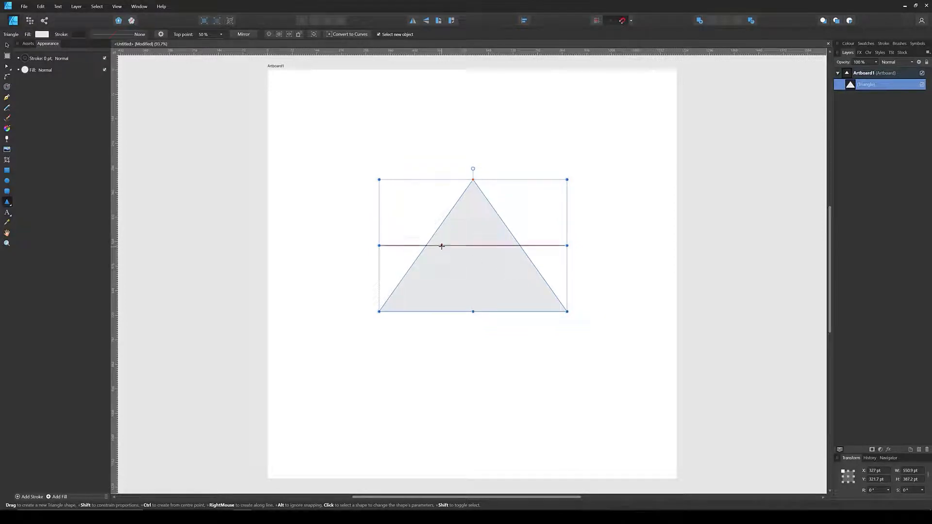
{"action": "key", "text": "ctrl+z"}
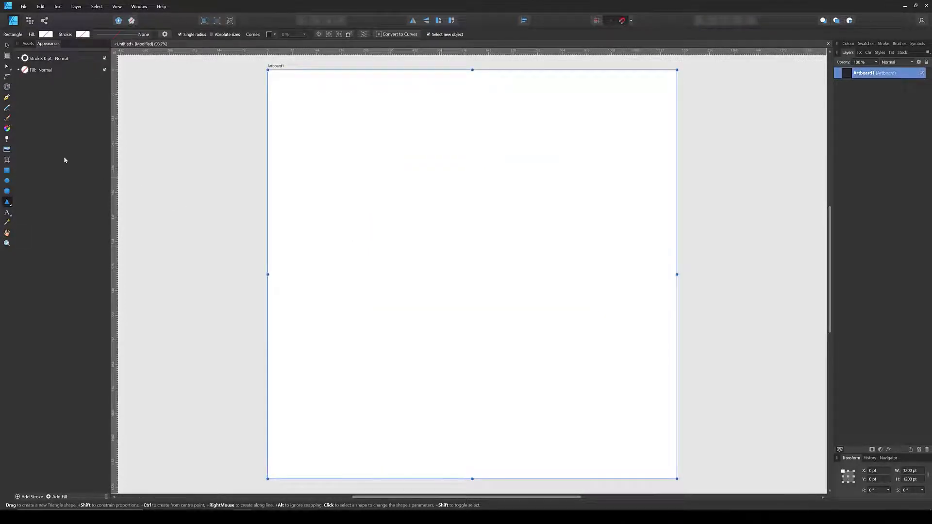
- Draw a horizontal straight line about 338 pt long near the artboard's centre with the Pen tool in Polygon mode
{"action": "left_click", "coordinate": [6, 97]}
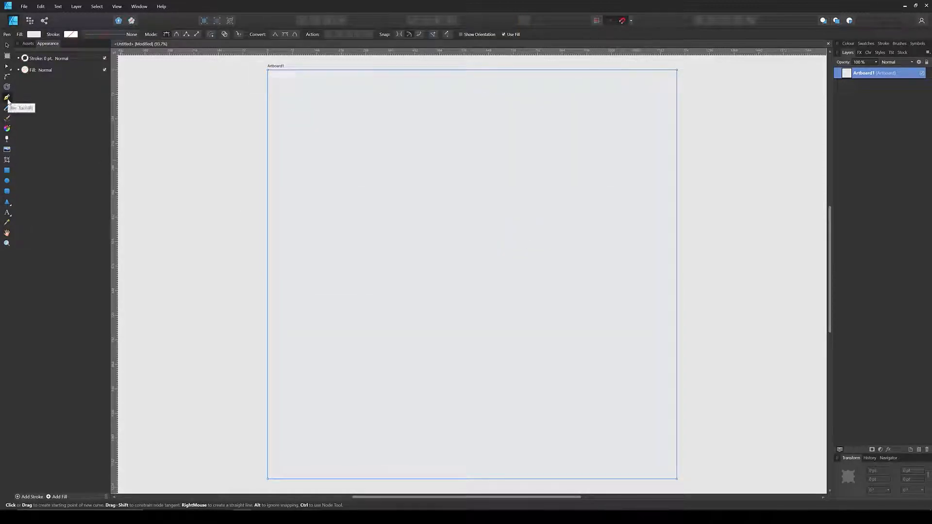
{"action": "left_click", "coordinate": [187, 35]}
{"action": "left_click", "coordinate": [197, 35]}
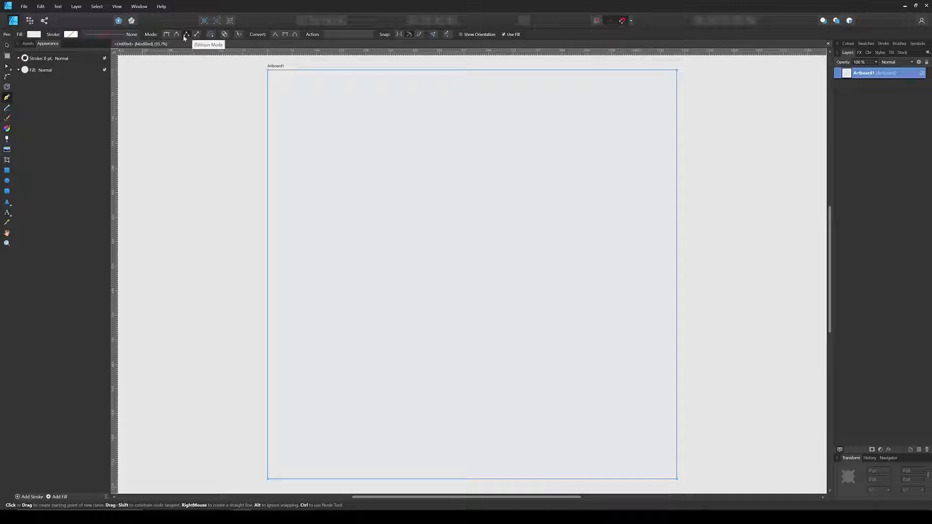
{"action": "left_click", "coordinate": [397, 282]}
{"action": "left_click", "coordinate": [513, 282]}
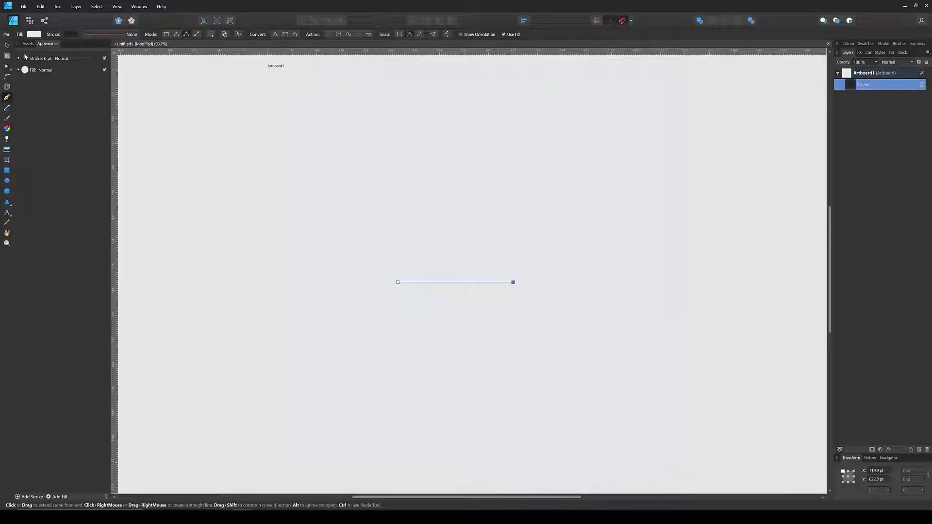
- Remove the line's fill and set its stroke width to 3 pt
{"action": "left_click", "coordinate": [7, 45]}
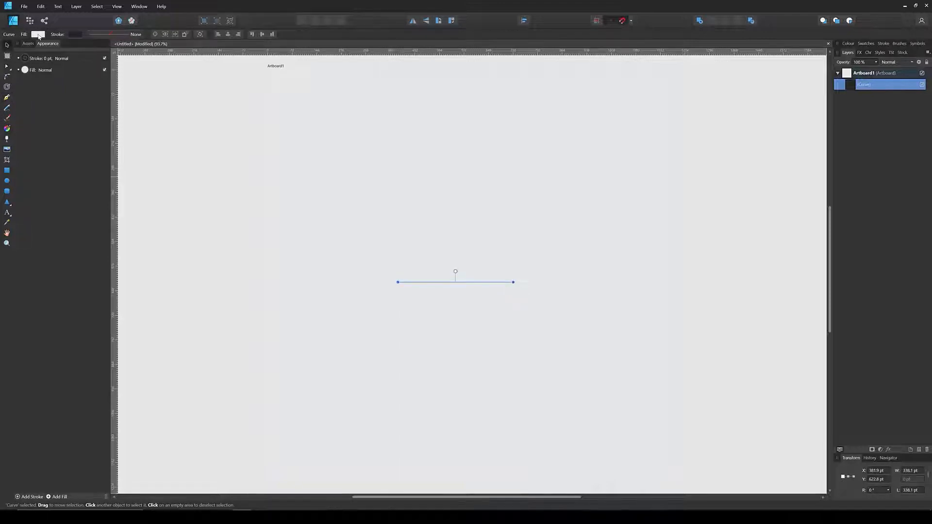
{"action": "left_click", "coordinate": [37, 35]}
{"action": "left_click", "coordinate": [115, 48]}
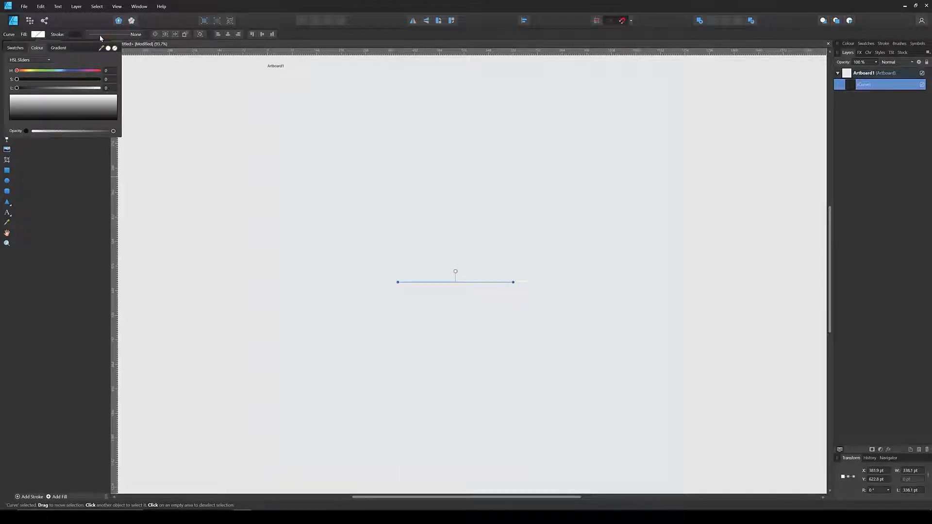
{"action": "left_click", "coordinate": [106, 35]}
{"action": "left_click", "coordinate": [139, 61]}
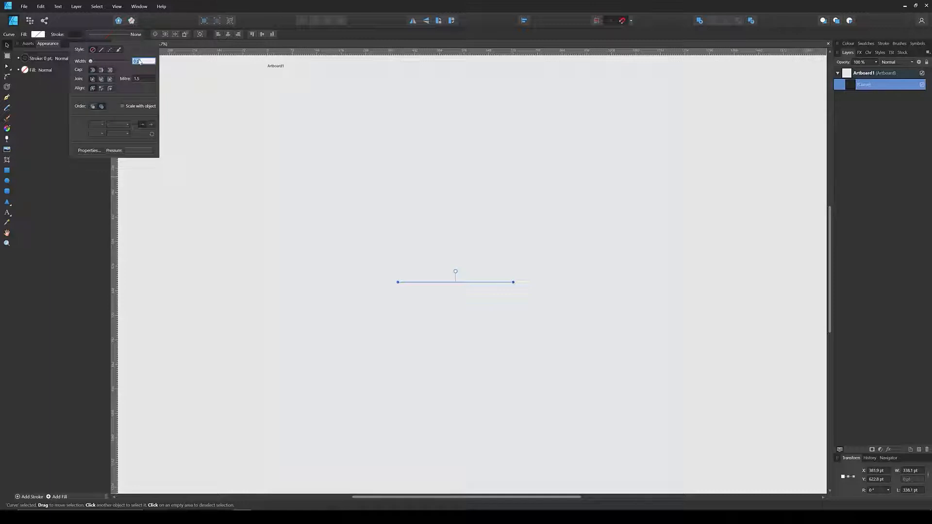
{"action": "type", "text": "3"}
{"action": "key", "text": "Return"}
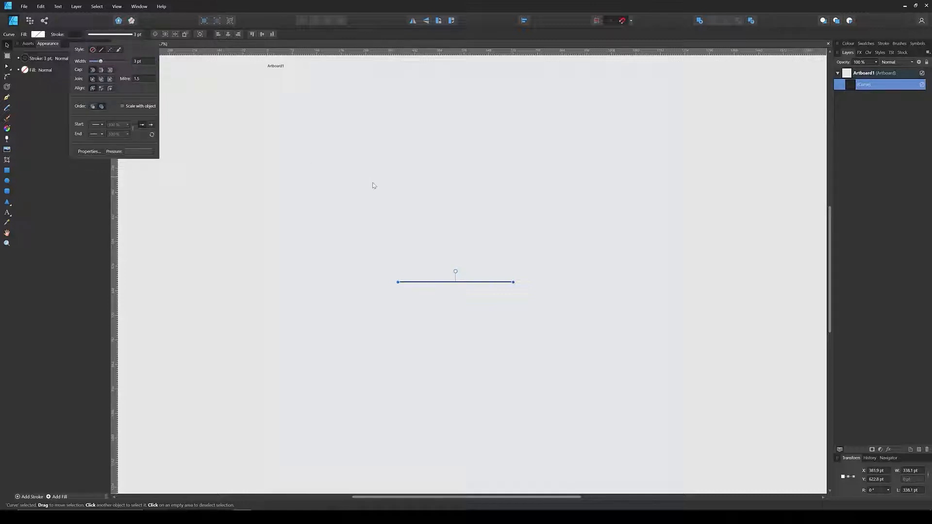
{"action": "left_click", "coordinate": [361, 203]}
- Centre the line horizontally on the artboard and set its width to 300 pt
{"action": "left_click_drag", "start_coordinate": [383, 208], "coordinate": [518, 340]}
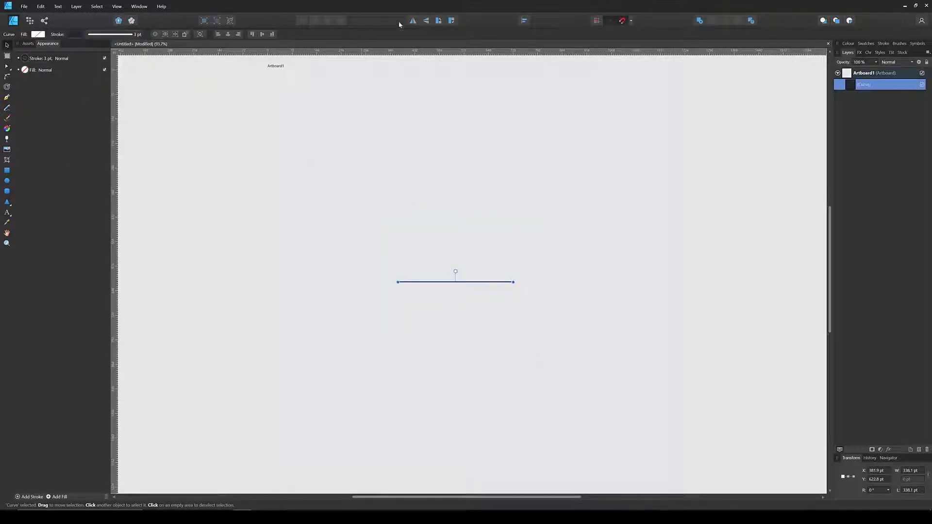
{"action": "left_click", "coordinate": [227, 35]}
{"action": "left_click", "coordinate": [908, 473]}
{"action": "type", "text": "300"}
{"action": "key", "text": "Return"}
- Align the 300 pt line to the artboard's centre both horizontally and vertically
{"action": "left_click_drag", "start_coordinate": [363, 230], "coordinate": [500, 294]}
{"action": "left_click_drag", "start_coordinate": [351, 224], "coordinate": [543, 343]}
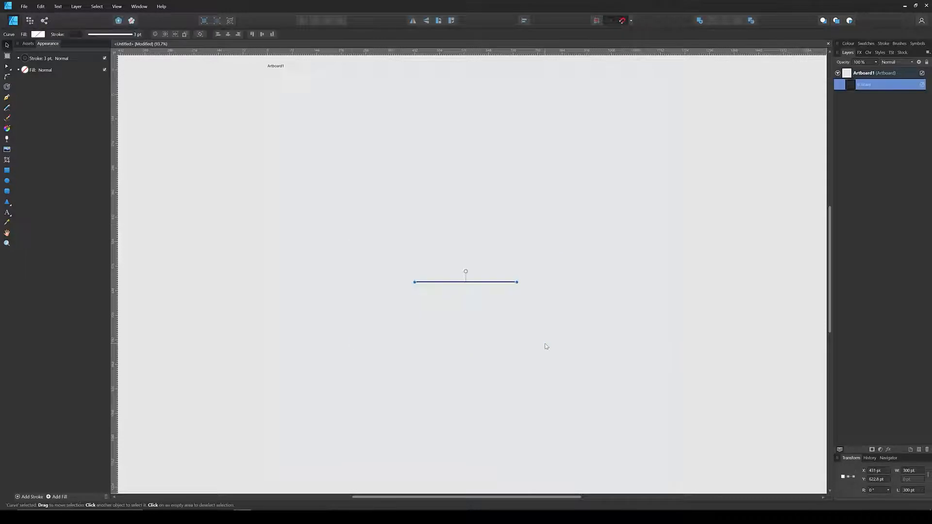
{"action": "left_click", "coordinate": [228, 34]}
{"action": "left_click", "coordinate": [261, 34]}
{"action": "left_click", "coordinate": [670, 296]}
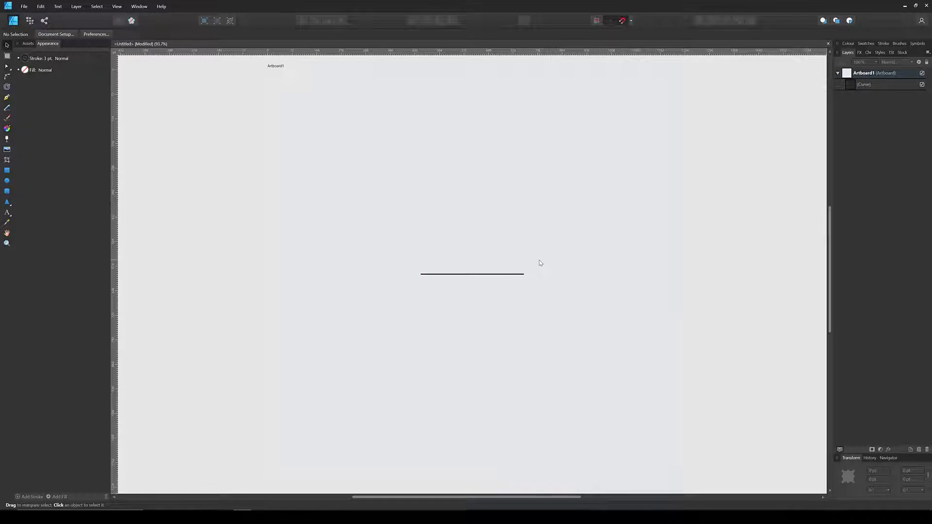
- Enable the centred line's transform origin and measure its distances to the artboard edges
{"action": "left_click_drag", "start_coordinate": [538, 260], "coordinate": [438, 293]}
{"action": "left_click", "coordinate": [473, 274]}
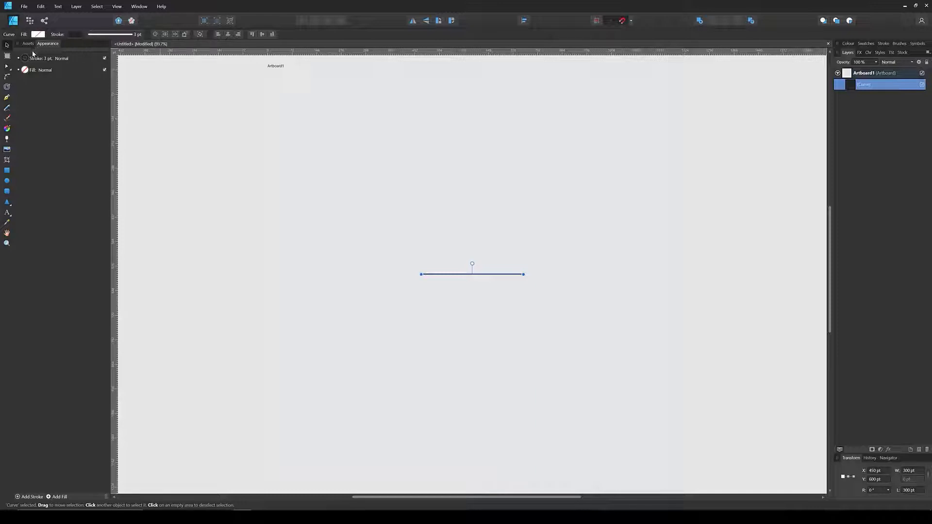
{"action": "left_click", "coordinate": [155, 35]}
{"action": "key", "text": "alt"}
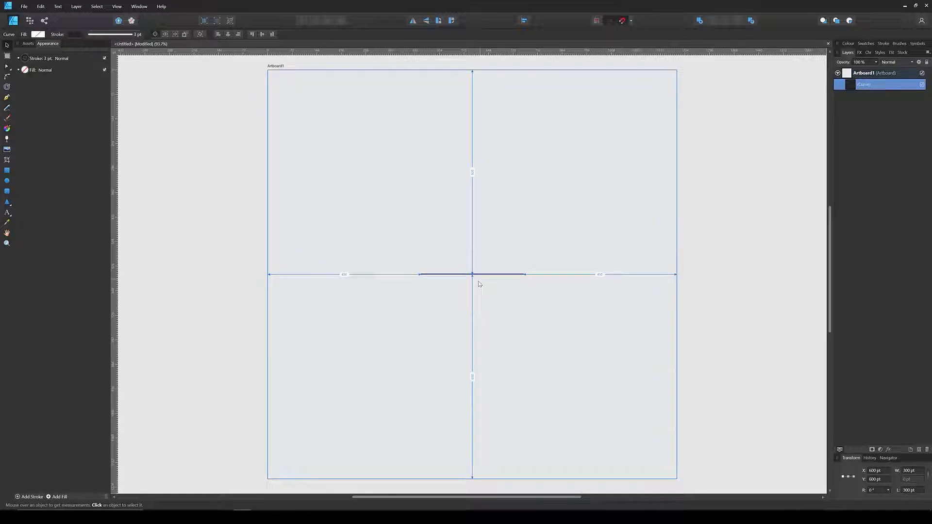
- Duplicate the line and rotate the copy to -60° about its right endpoint, forming the triangle's right side
{"action": "key", "text": "ctrl+j"}
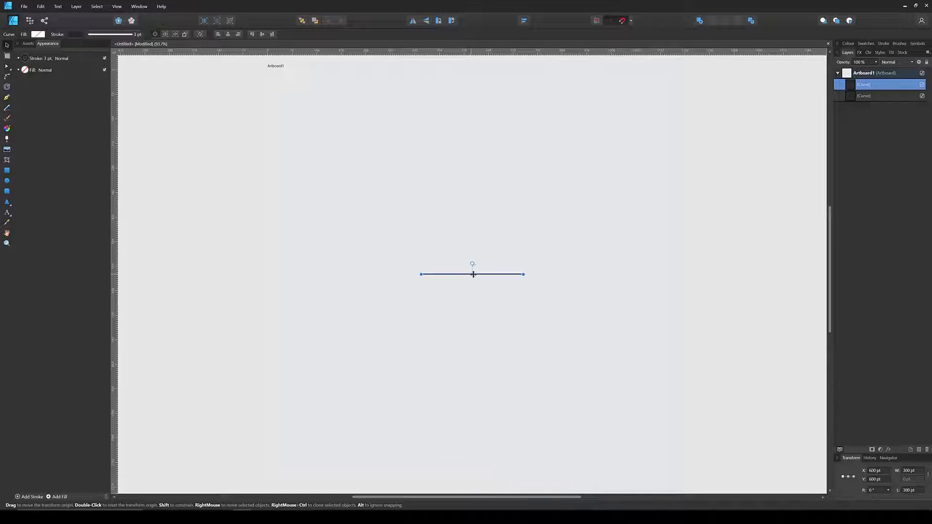
{"action": "left_click_drag", "start_coordinate": [472, 274], "coordinate": [521, 276]}
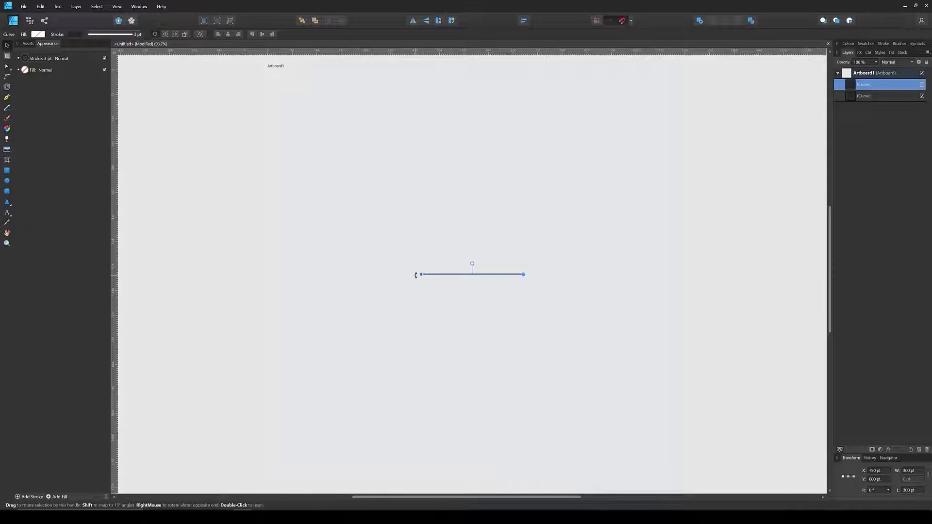
{"action": "left_click_drag", "start_coordinate": [415, 276], "coordinate": [468, 202]}
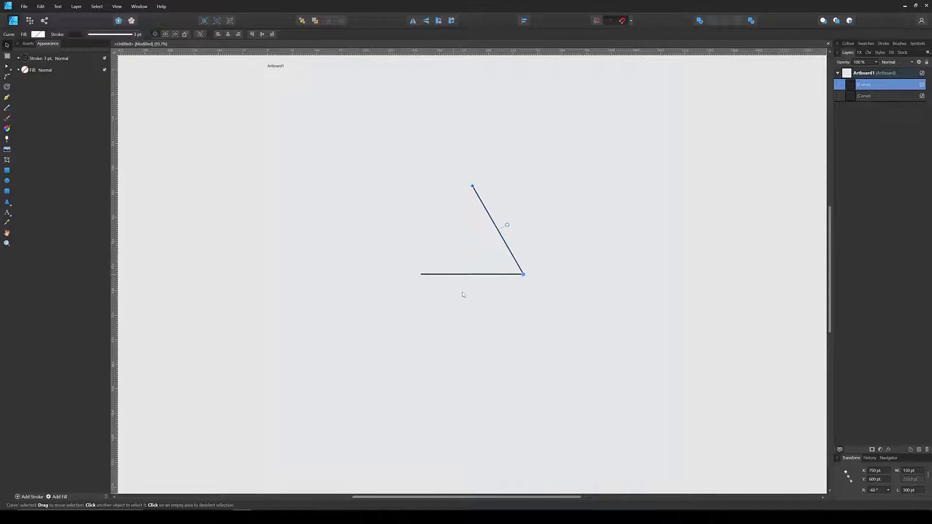
{"action": "left_click", "coordinate": [417, 231]}
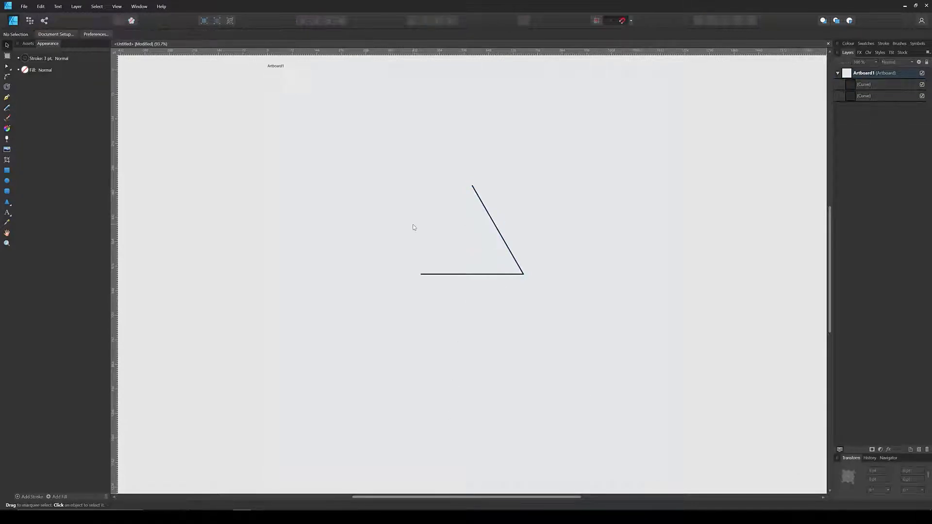
- Duplicate the horizontal base line and rotate the copy to 60° about its left endpoint, completing the triangle outline
{"action": "left_click", "coordinate": [492, 221]}
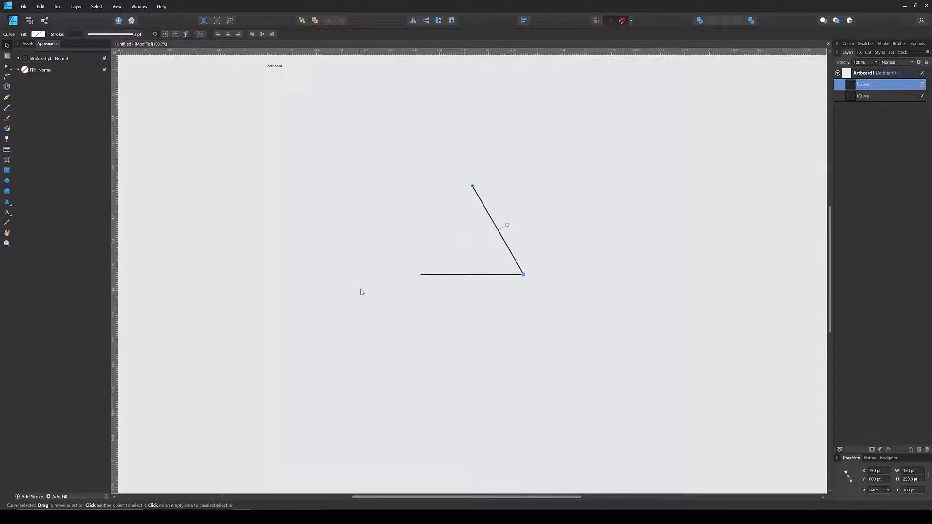
{"action": "left_click", "coordinate": [464, 276]}
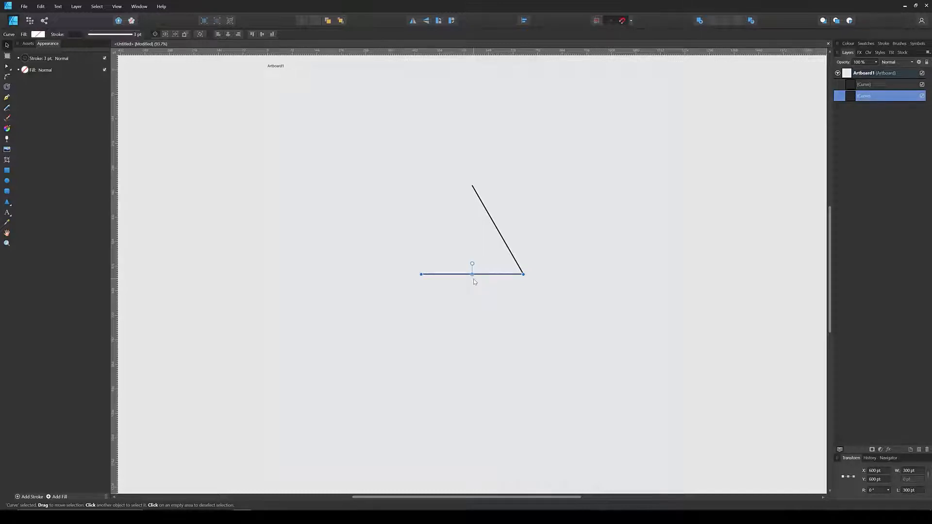
{"action": "key", "text": "ctrl+j"}
{"action": "left_click_drag", "start_coordinate": [471, 274], "coordinate": [420, 275]}
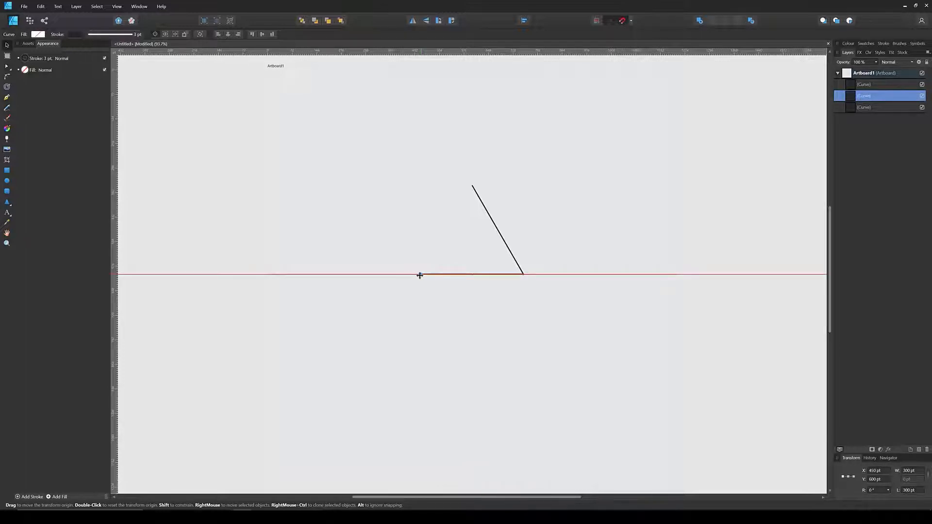
{"action": "left_click_drag", "start_coordinate": [420, 275], "coordinate": [421, 275]}
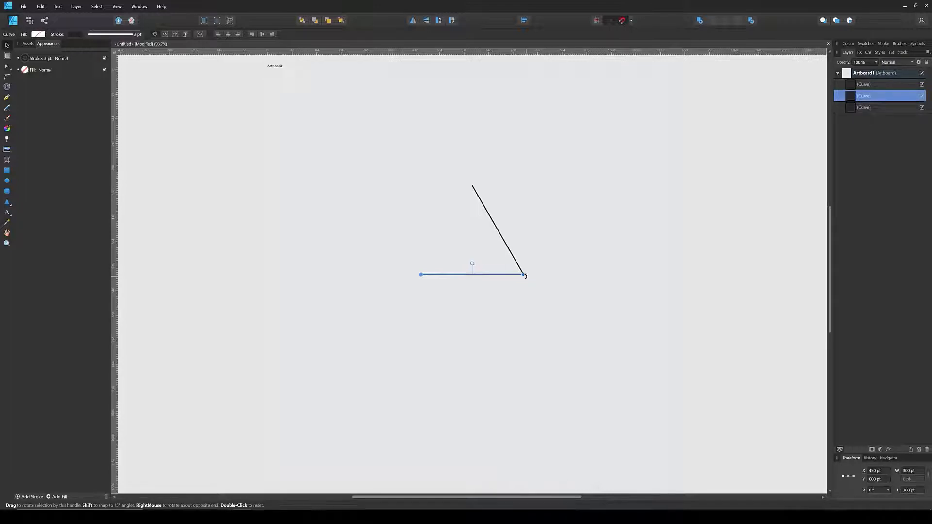
{"action": "left_click_drag", "start_coordinate": [524, 275], "coordinate": [478, 176]}
{"action": "left_click", "coordinate": [485, 199]}
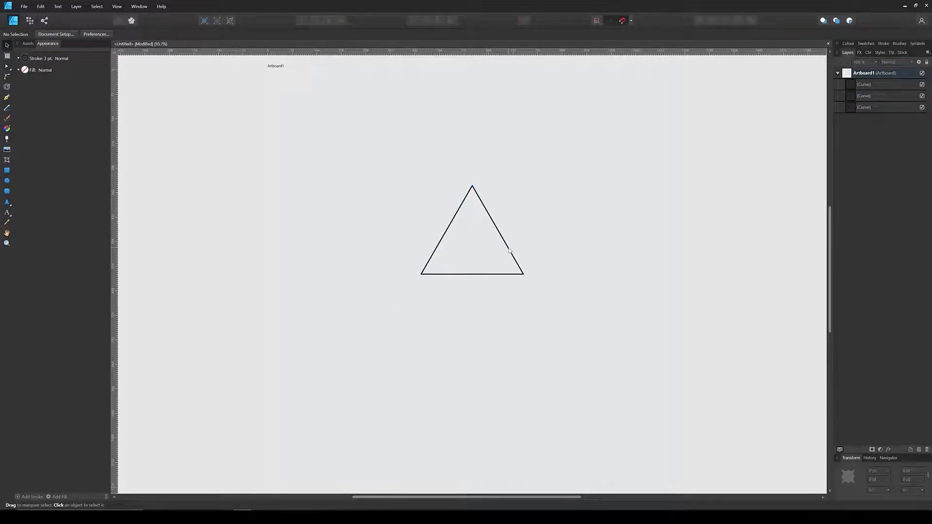
{"action": "mouse_move", "coordinate": [401, 215]}
{"action": "left_mouse_down"}
{"action": "mouse_move", "coordinate": [438, 229]}
{"action": "mouse_move", "coordinate": [536, 335]}
{"action": "left_mouse_up"}
{"action": "left_click", "coordinate": [437, 344]}
{"action": "left_click", "coordinate": [860, 108]}
{"action": "left_click", "coordinate": [865, 98]}
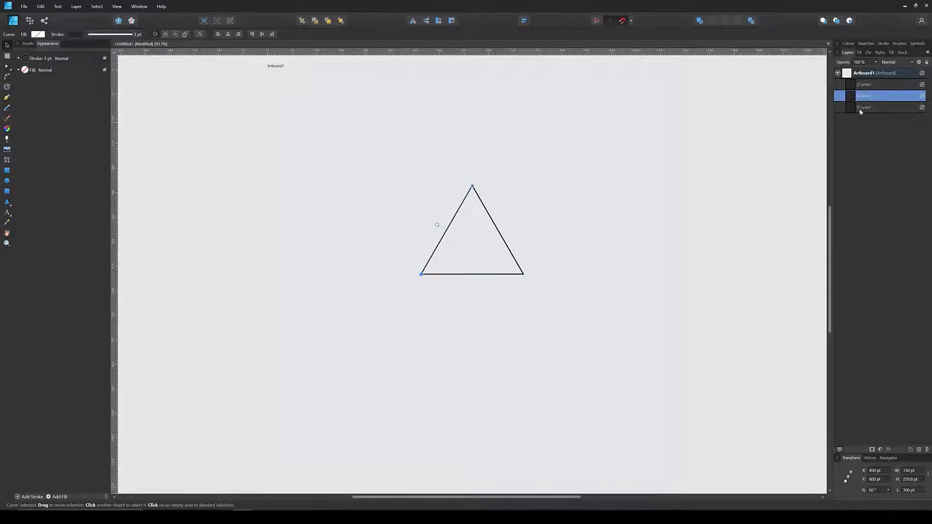
{"action": "left_click", "coordinate": [863, 107]}
- Join the two slanted sides into one curve at the triangle's top vertex using the Node tool
{"action": "left_click", "coordinate": [862, 85]}
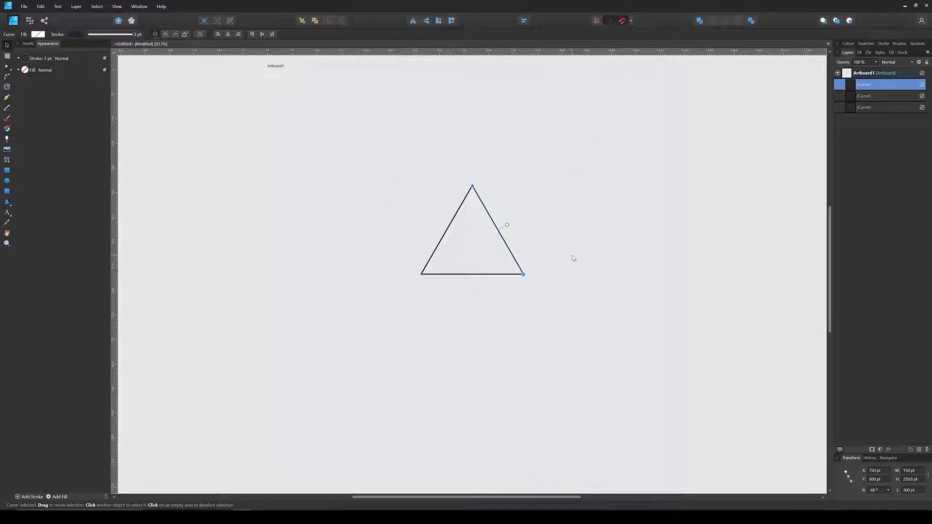
{"action": "left_click", "coordinate": [866, 99], "text": "shift"}
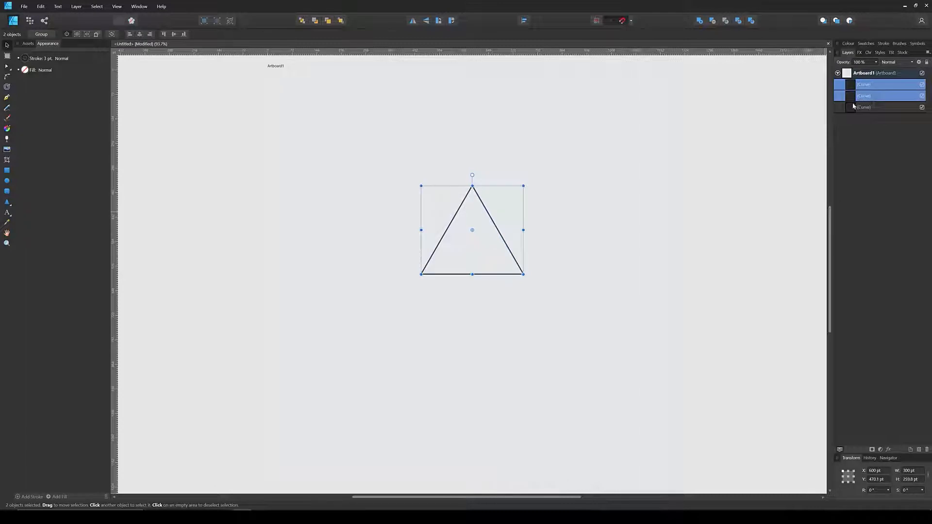
{"action": "key", "text": "a"}
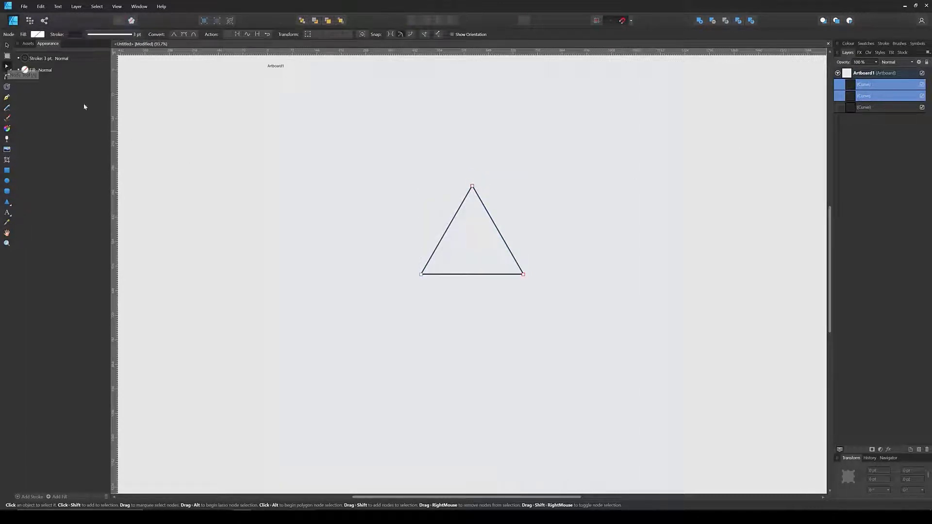
{"action": "left_click_drag", "start_coordinate": [441, 165], "coordinate": [489, 202]}
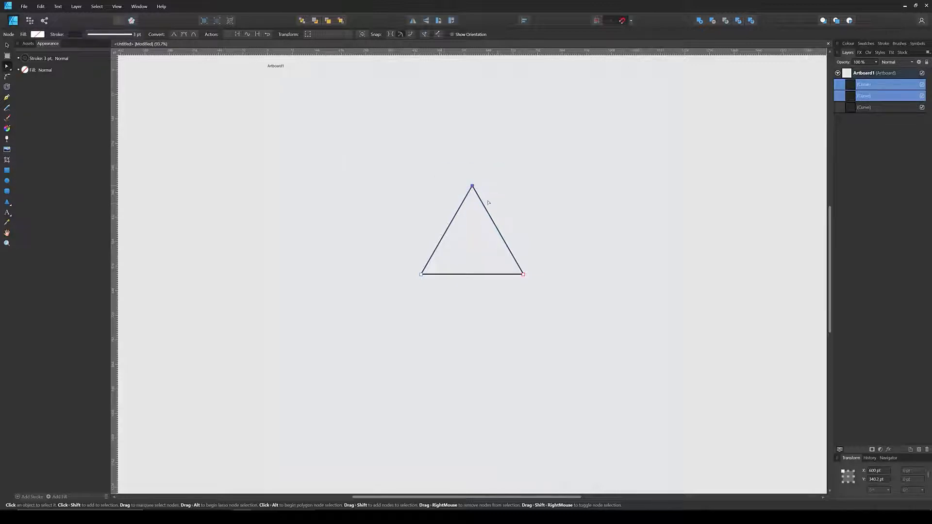
{"action": "left_click", "coordinate": [257, 35]}
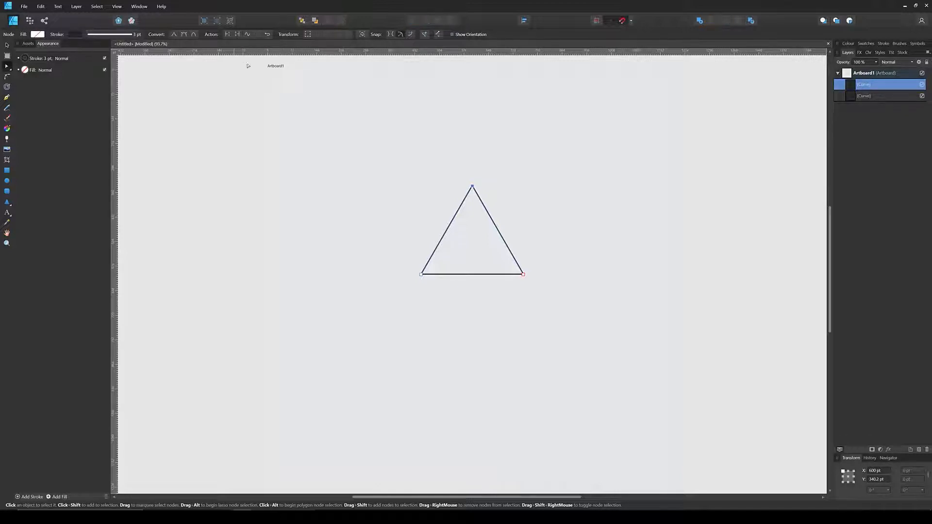
- Join the base line to the slanted sides' curve at the triangle's bottom-right vertex
{"action": "left_click", "coordinate": [863, 96], "text": "shift"}
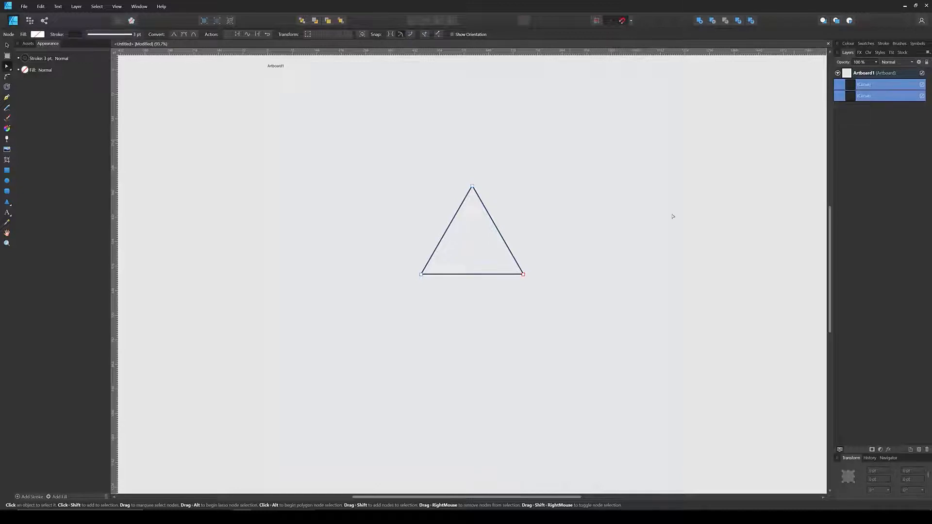
{"action": "left_click_drag", "start_coordinate": [553, 257], "coordinate": [515, 299]}
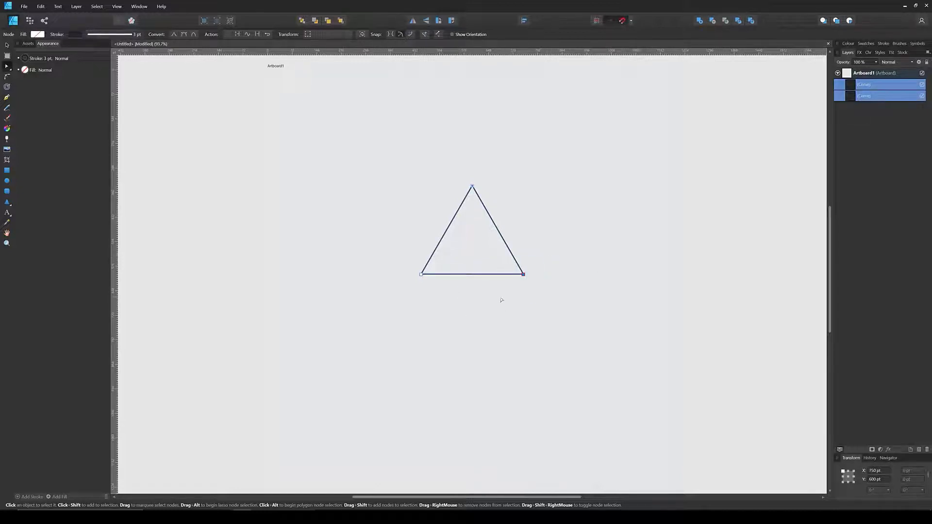
{"action": "left_click", "coordinate": [257, 34]}
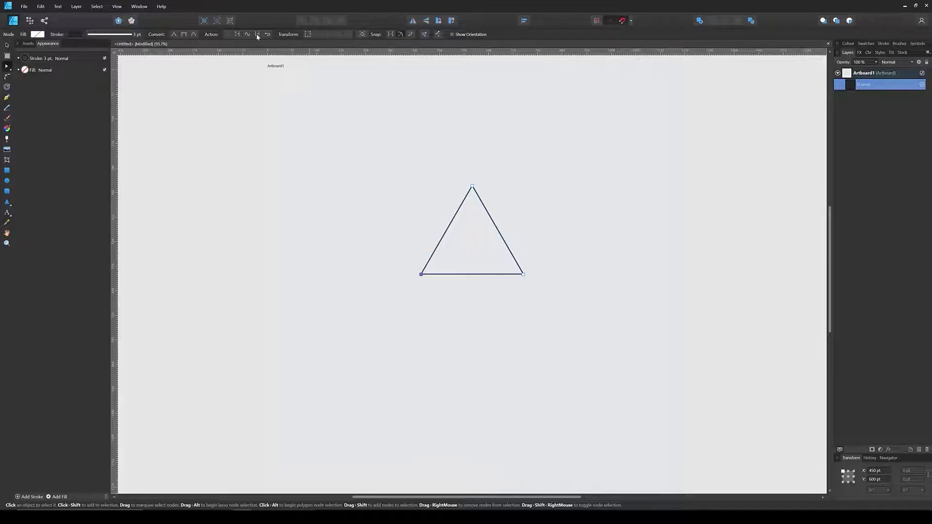
- Select the joined triangle and centre it vertically on the artboard
{"action": "left_click", "coordinate": [569, 258]}
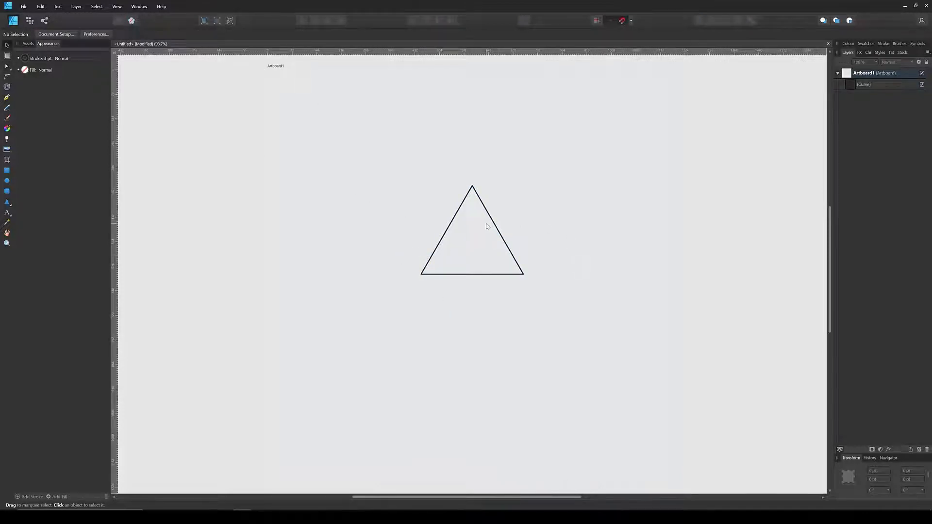
{"action": "left_click_drag", "start_coordinate": [533, 176], "coordinate": [394, 298]}
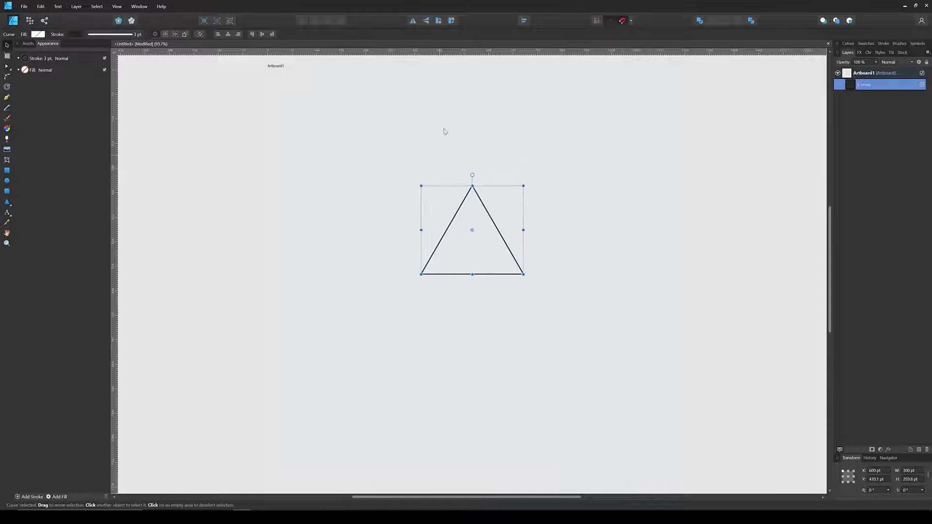
{"action": "left_click", "coordinate": [262, 34]}
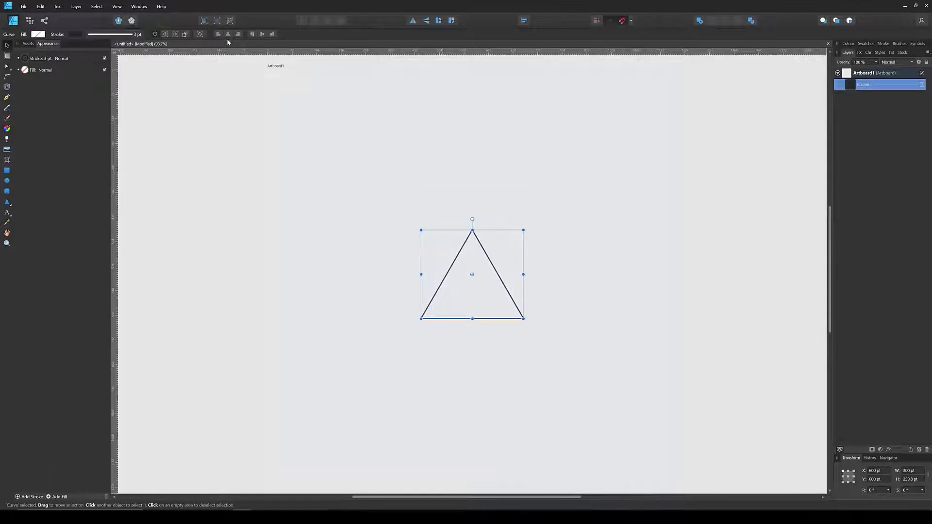
{"action": "left_click", "coordinate": [604, 230]}
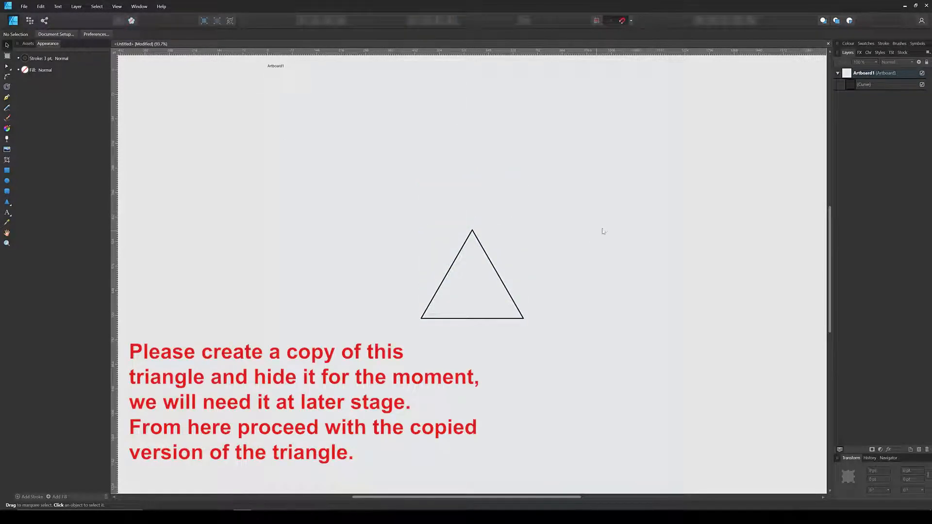
- Draw a vertical line about 501 pt long through the triangle's apex and base midpoint, and centre it vertically on the artboard
{"action": "left_click", "coordinate": [7, 98]}
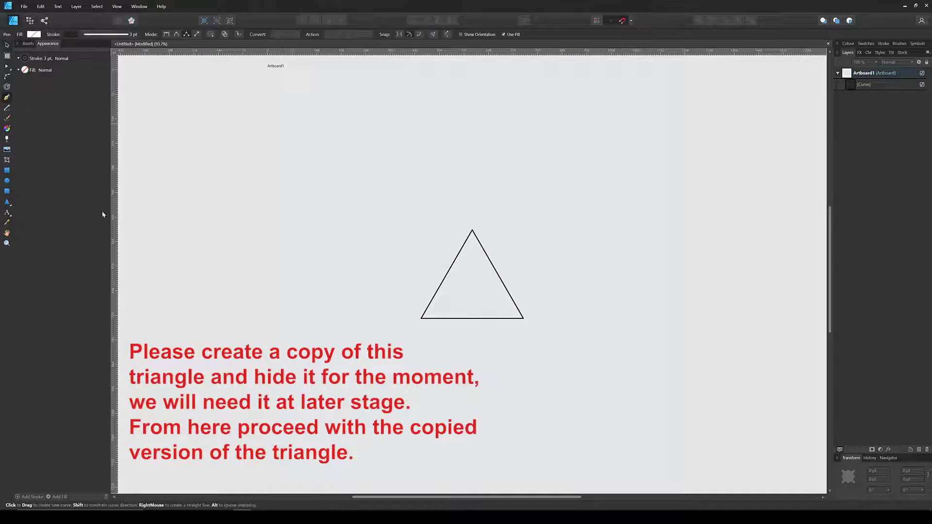
{"action": "left_click", "coordinate": [472, 194]}
{"action": "left_click", "coordinate": [472, 365]}
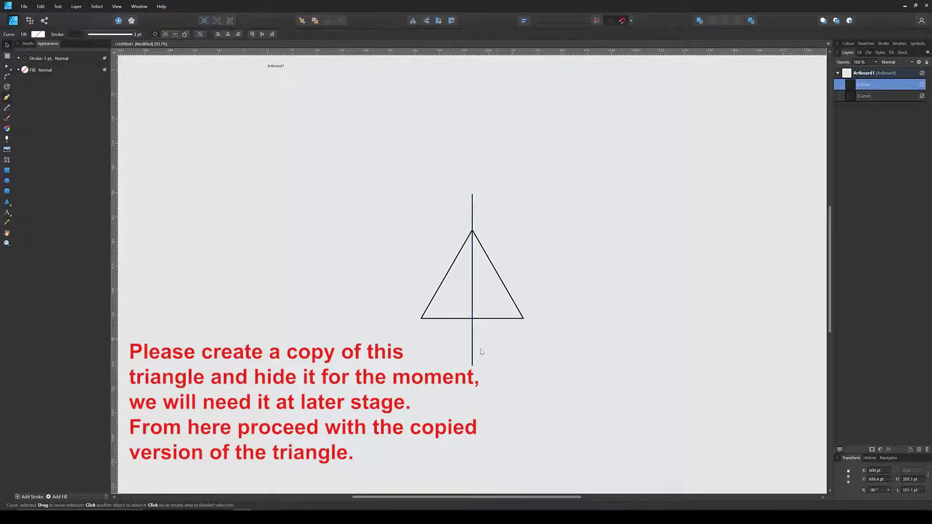
{"action": "key", "text": "v"}
{"action": "left_click_drag", "start_coordinate": [492, 335], "coordinate": [440, 373]}
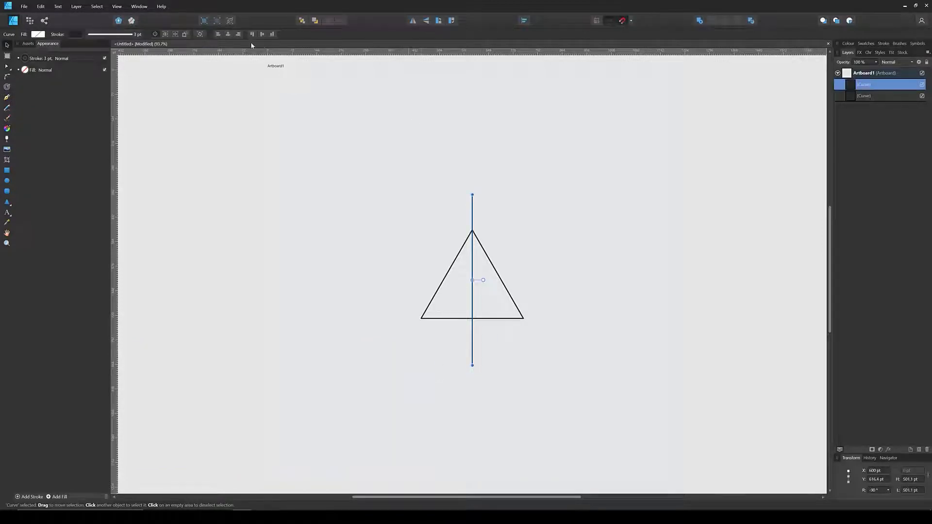
{"action": "left_click", "coordinate": [528, 314]}
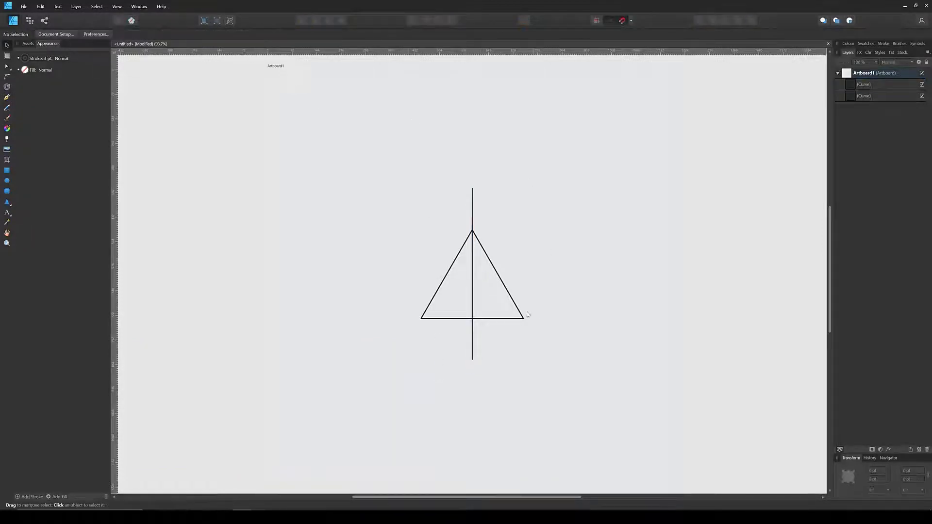
{"action": "mouse_move", "coordinate": [491, 352]}
{"action": "left_mouse_down"}
{"action": "mouse_move", "coordinate": [488, 318]}
{"action": "mouse_move", "coordinate": [490, 341]}
{"action": "left_mouse_up"}
- Hide the vertical line and draw a straight line along the triangle's base from its right vertex to its left vertex
{"action": "left_click", "coordinate": [921, 85]}
{"action": "left_click", "coordinate": [7, 98]}
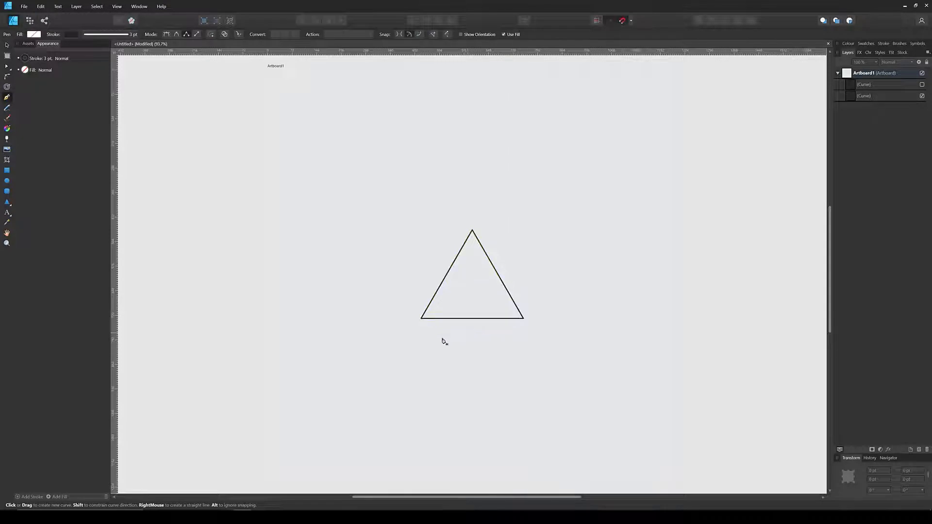
{"action": "left_click", "coordinate": [524, 320]}
{"action": "left_click", "coordinate": [422, 320]}
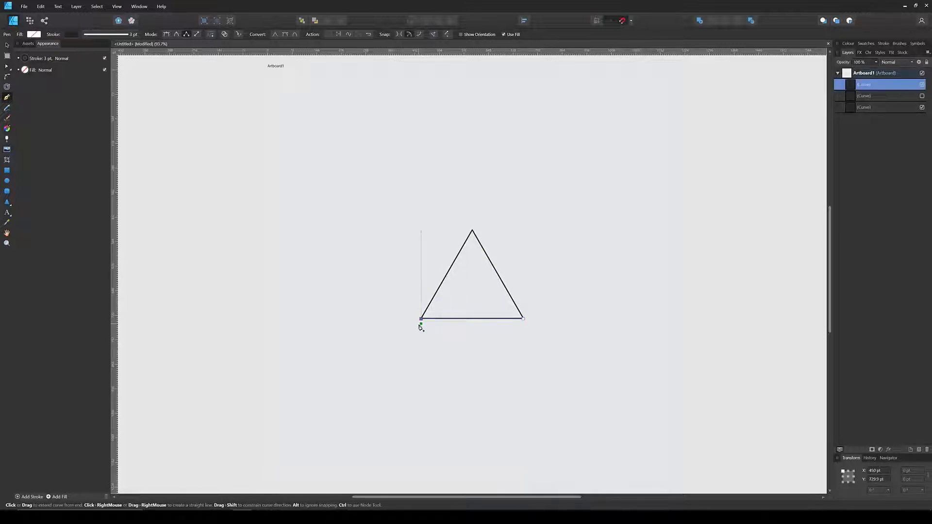
{"action": "key", "text": "v"}
{"action": "left_click", "coordinate": [483, 364]}
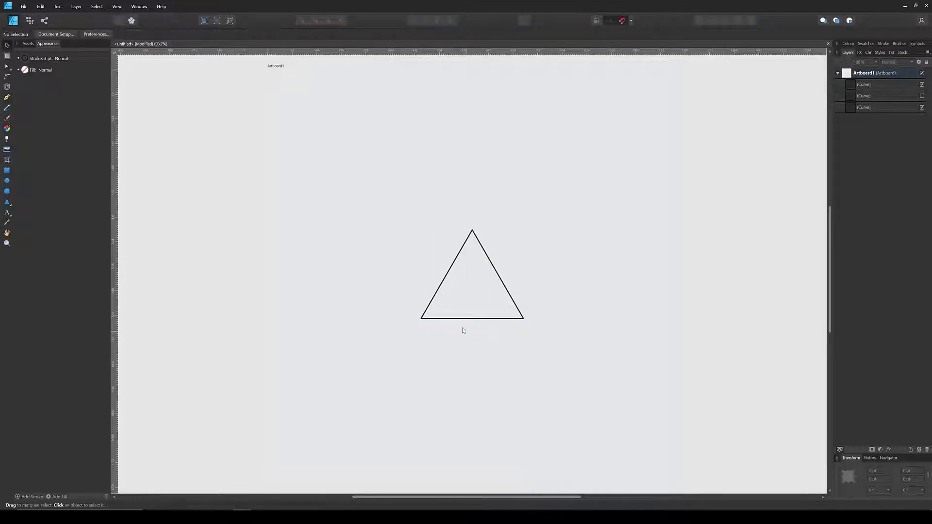
- Set the width of the new line on the triangle's base to 150 pt
{"action": "left_click", "coordinate": [469, 319]}
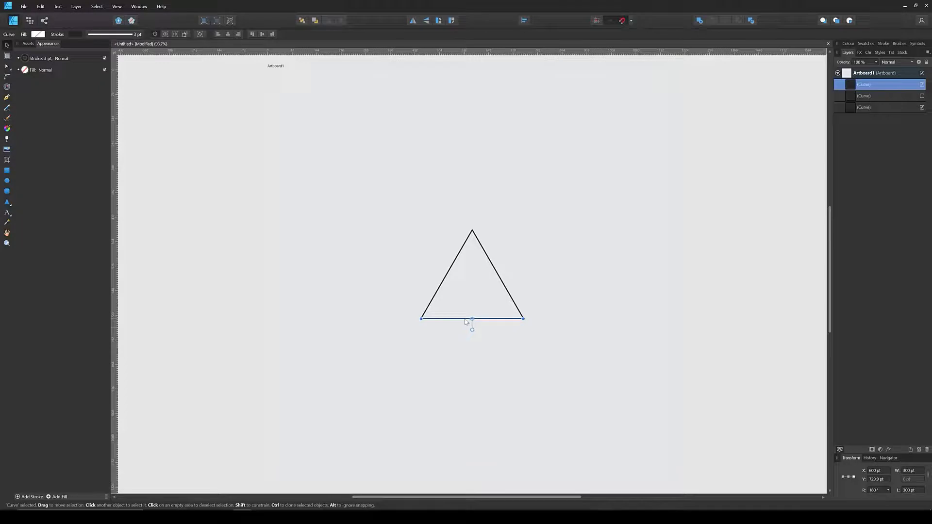
{"action": "left_click", "coordinate": [912, 471]}
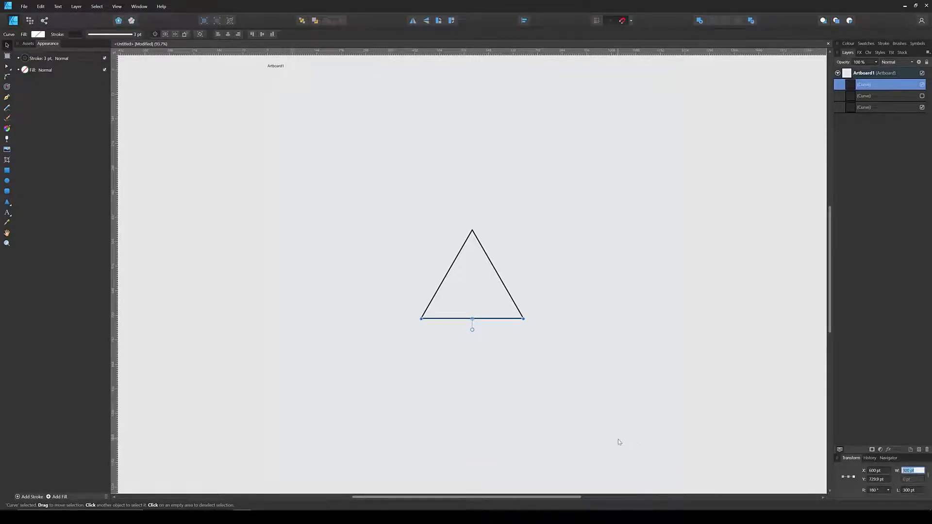
{"action": "type", "text": "150"}
{"action": "key", "text": "Return"}
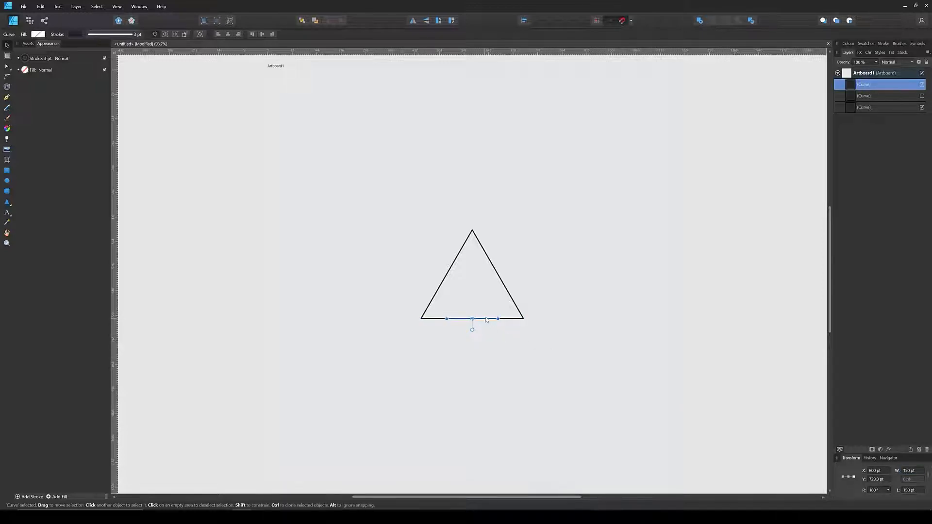
- Snap the 150 pt line to the base's right half and rotate it to 120° about the triangle's bottom-right vertex
{"action": "left_click_drag", "start_coordinate": [486, 319], "coordinate": [503, 329]}
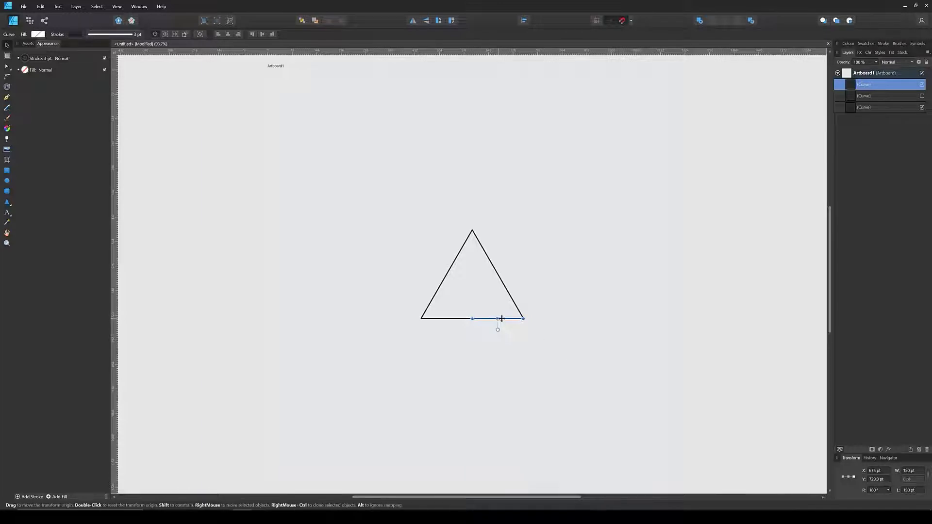
{"action": "left_click_drag", "start_coordinate": [498, 329], "coordinate": [509, 276]}
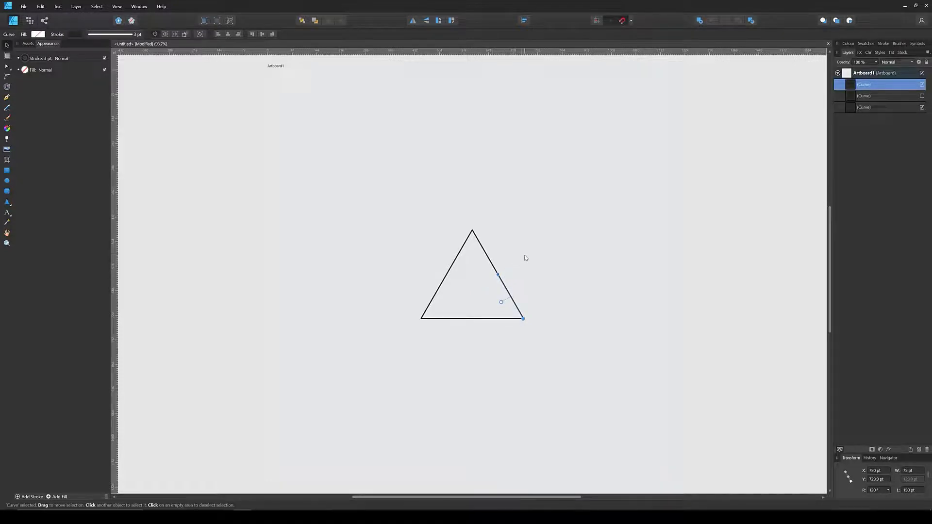
{"action": "left_click", "coordinate": [526, 258]}
- Draw a straight line from the triangle's bottom-left vertex to the 150 pt line's upper endpoint on the right side
{"action": "key", "text": "ctrl+a"}
{"action": "key", "text": "a"}
{"action": "left_click", "coordinate": [513, 273]}
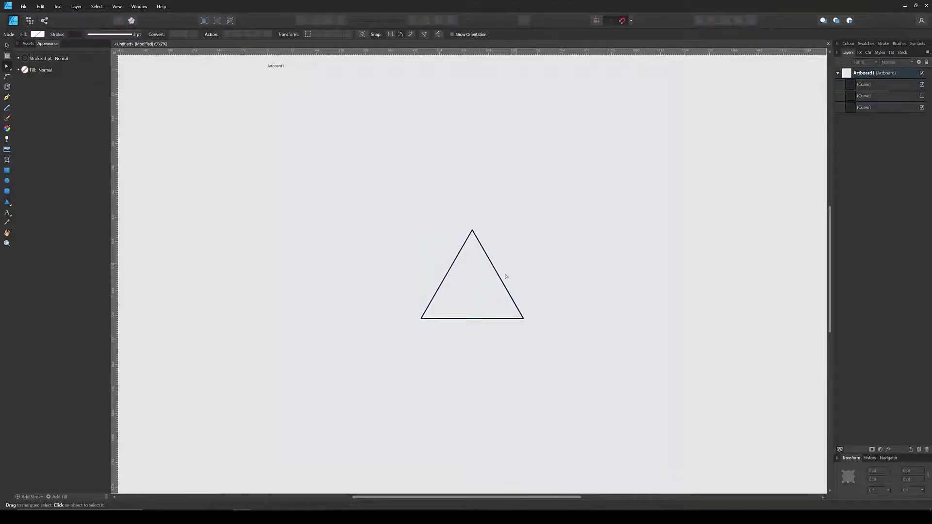
{"action": "key", "text": "ctrl+a"}
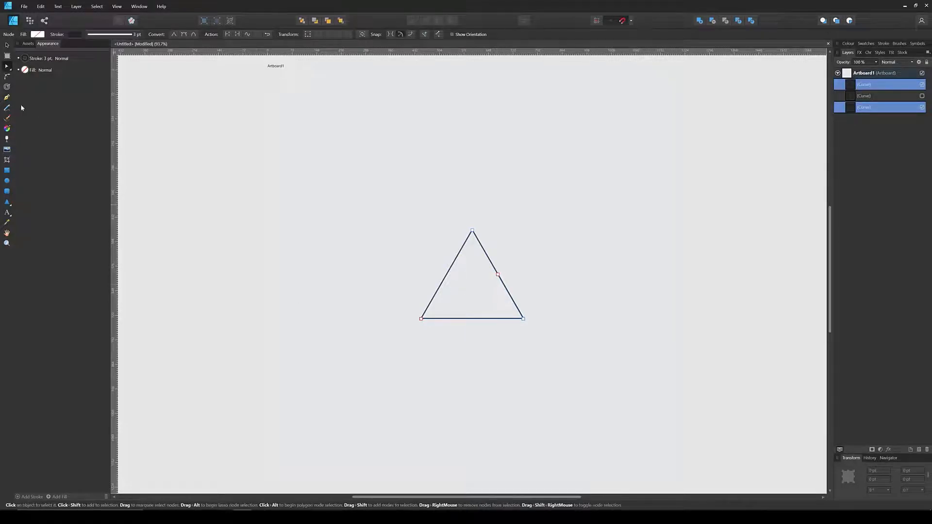
{"action": "key", "text": "p"}
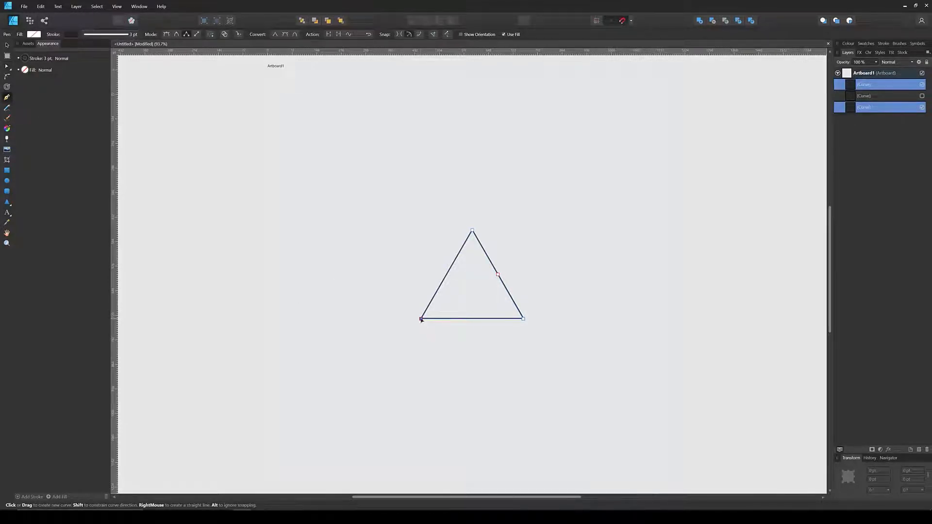
{"action": "left_click", "coordinate": [498, 275]}
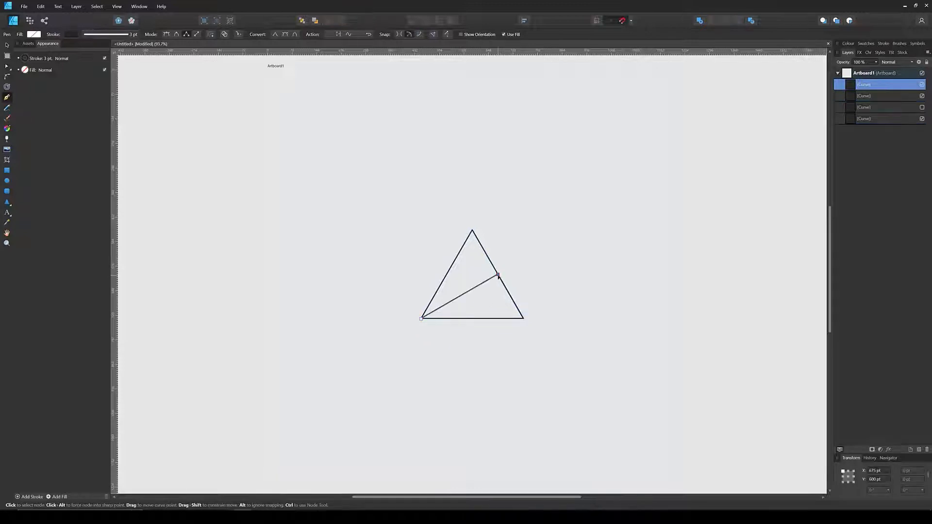
- Delete the diagonal line inside the triangle and the 150 pt line on its right side
{"action": "key", "text": "v"}
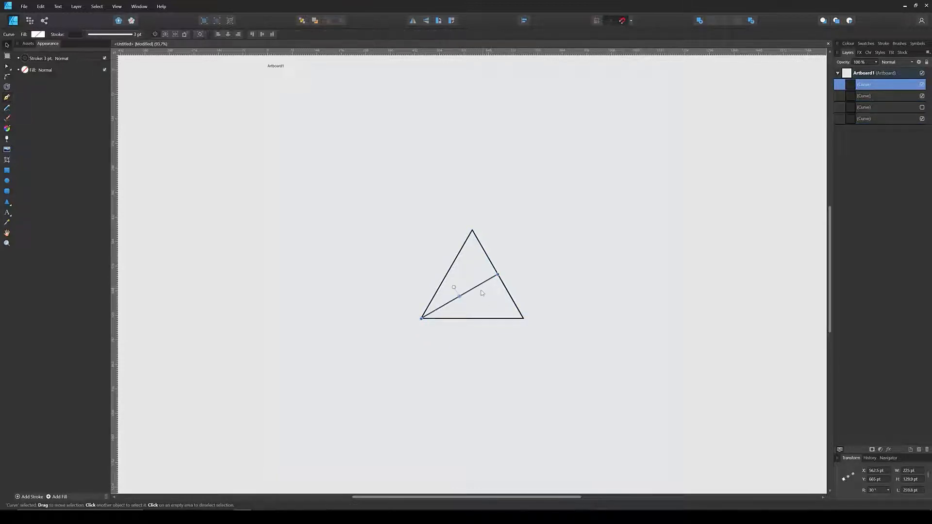
{"action": "key", "text": "Delete"}
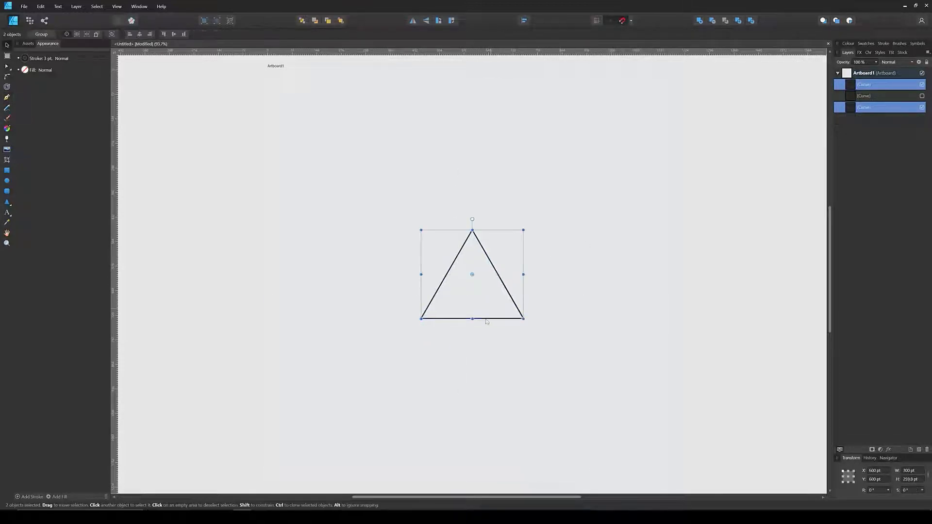
{"action": "left_click", "coordinate": [479, 340]}
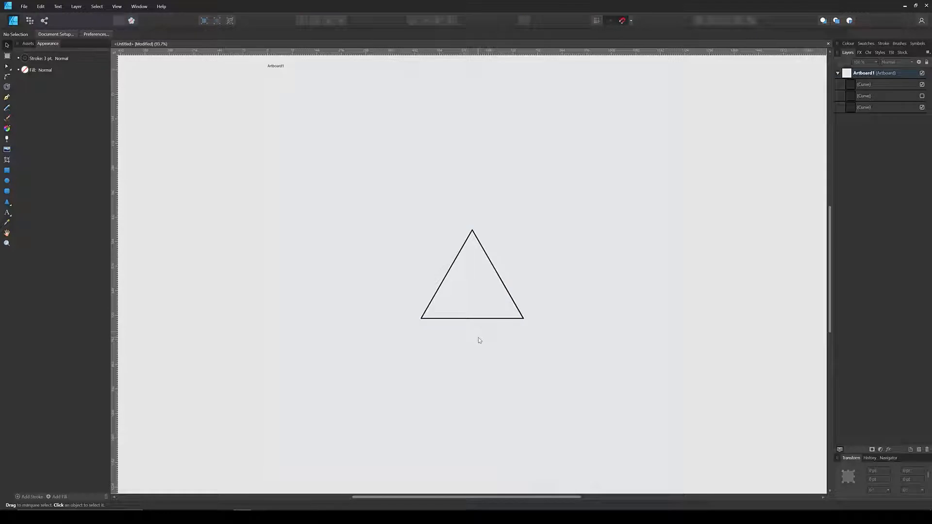
{"action": "left_click", "coordinate": [867, 85]}
{"action": "key", "text": "Delete"}
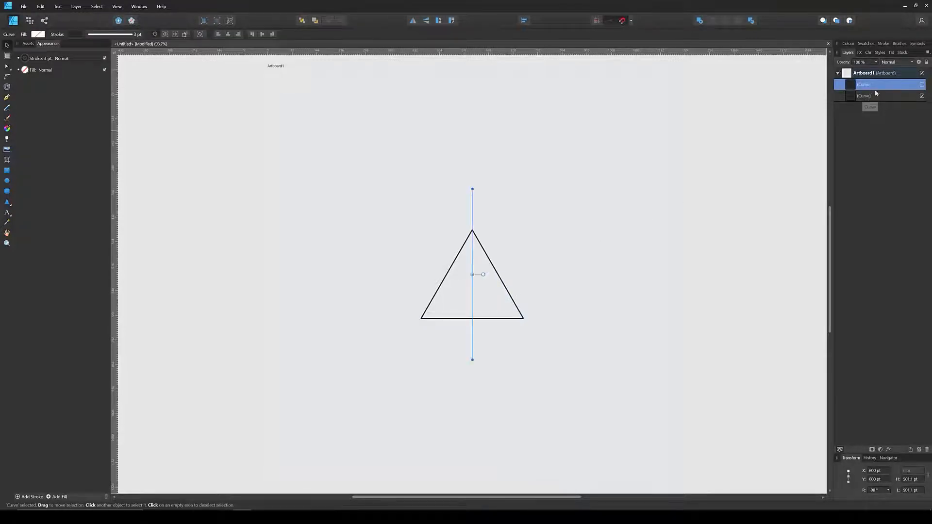
- Show the vertical line and add a node to the triangle's base where the line crosses it
{"action": "left_click", "coordinate": [922, 85]}
{"action": "left_click", "coordinate": [492, 350]}
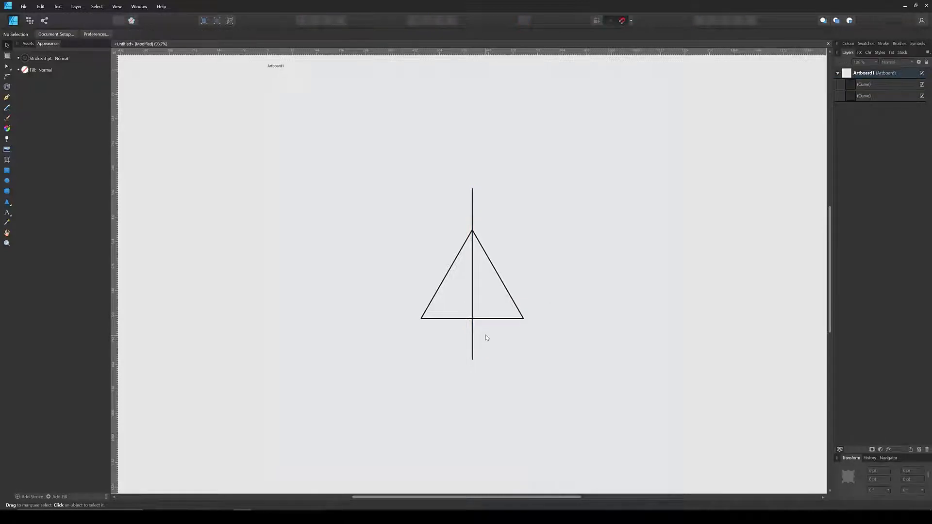
{"action": "left_click", "coordinate": [472, 339]}
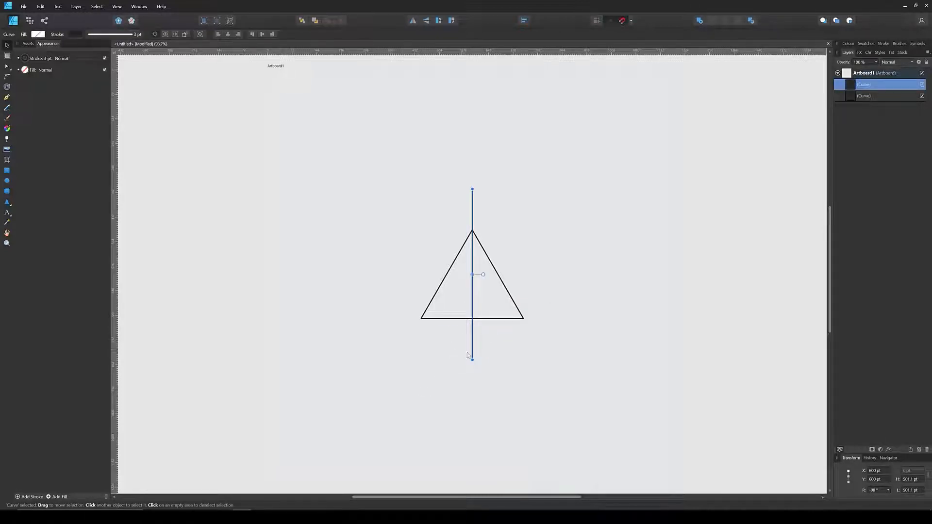
{"action": "left_click", "coordinate": [856, 96]}
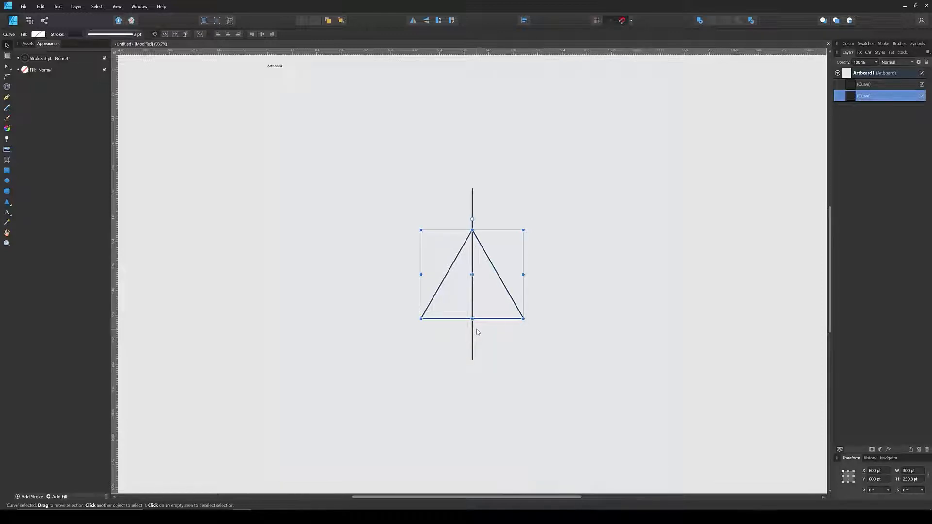
{"action": "key", "text": "a"}
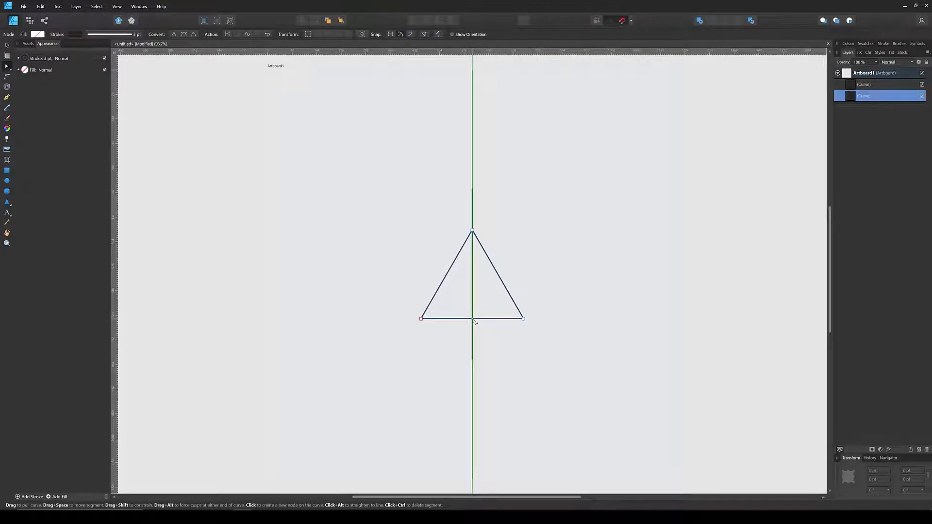
{"action": "left_click", "coordinate": [473, 319]}
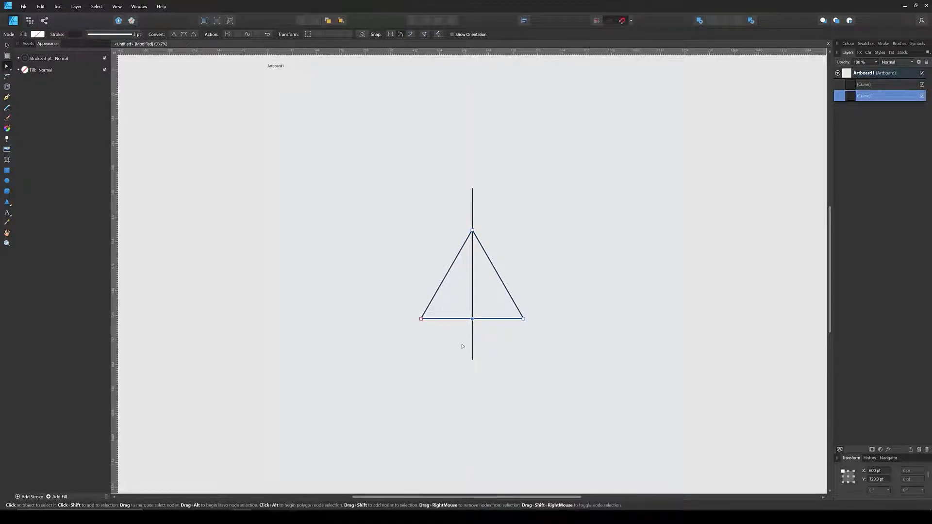
{"action": "left_click", "coordinate": [7, 45]}
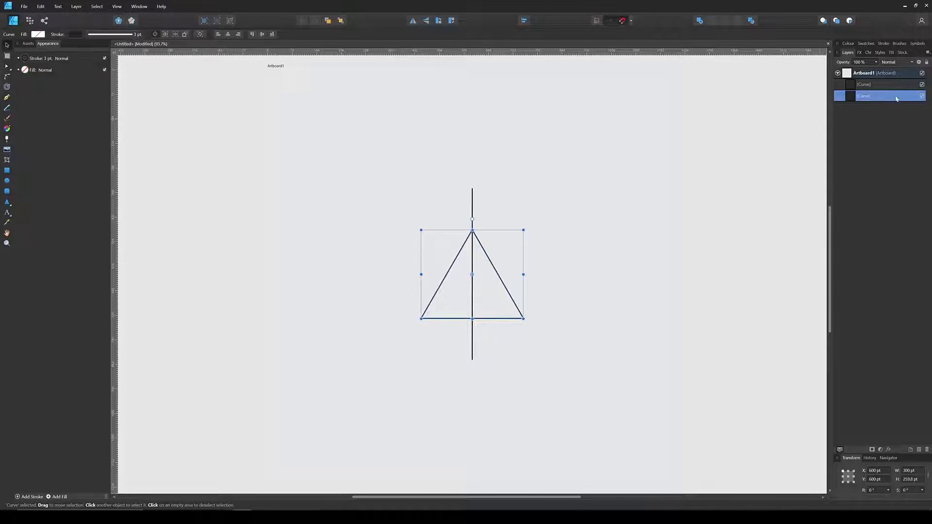
- Hide the vertical line and check the triangle's nodes for the added one on the base
{"action": "left_click", "coordinate": [921, 84]}
{"action": "left_click", "coordinate": [553, 257]}
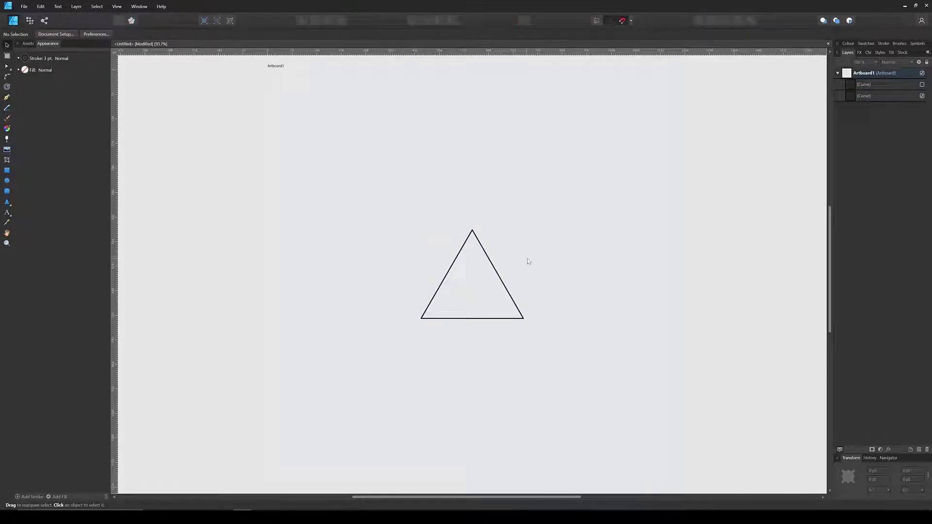
{"action": "key", "text": "a"}
{"action": "left_click", "coordinate": [469, 318]}
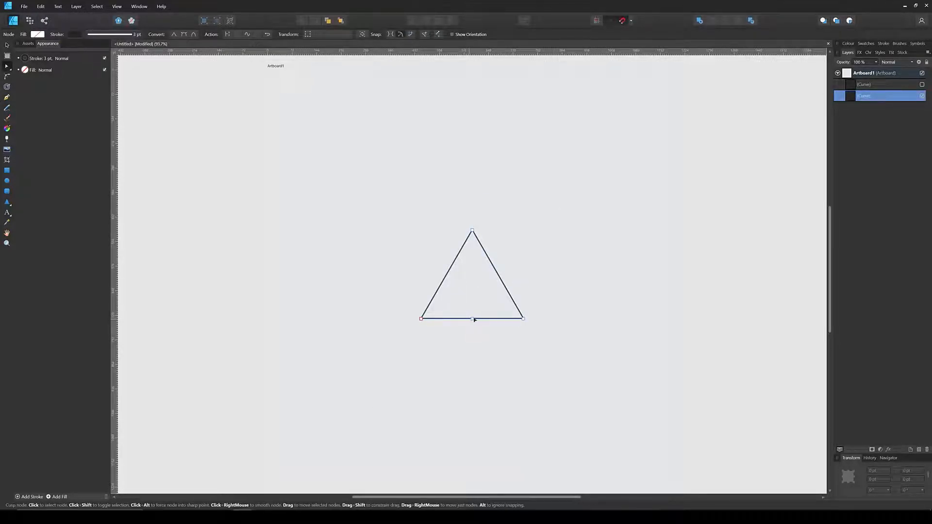
{"action": "key", "text": "ctrl+d"}
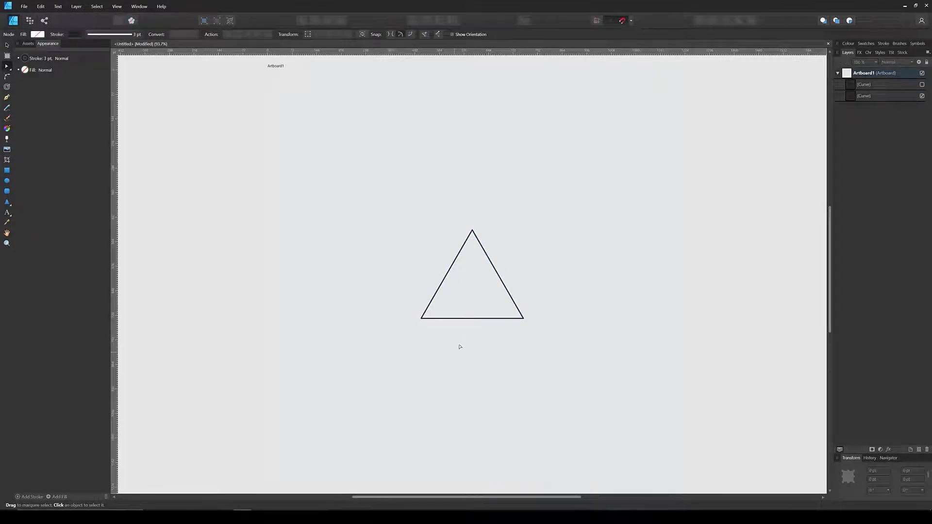
- Select the added node on the triangle's base and align it horizontally to the centre of the artboard
{"action": "left_click_drag", "start_coordinate": [481, 308], "coordinate": [466, 334]}
{"action": "left_click_drag", "start_coordinate": [471, 331], "coordinate": [471, 330]}
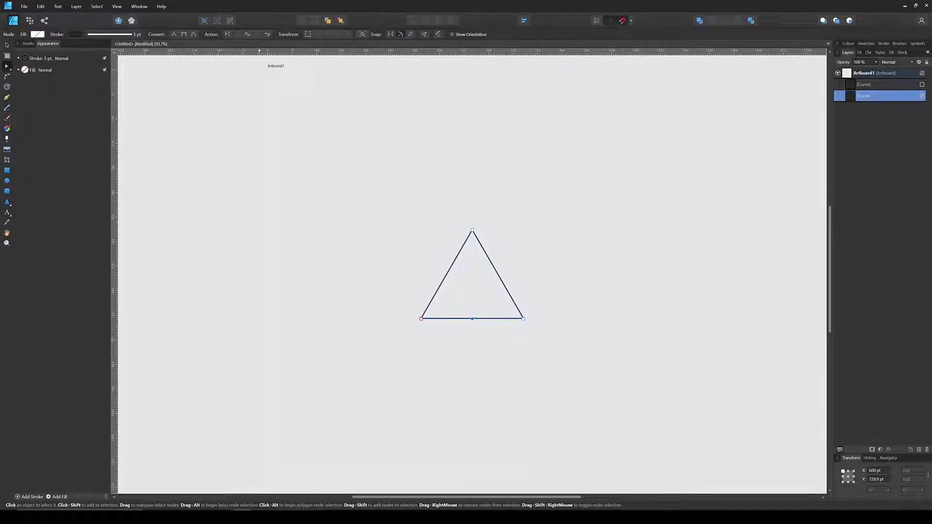
{"action": "left_click", "coordinate": [525, 22]}
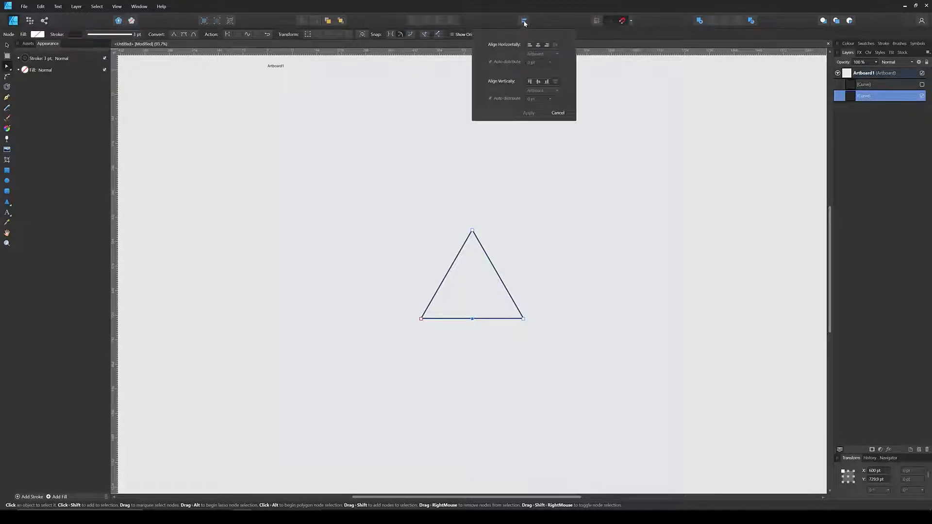
{"action": "left_click", "coordinate": [539, 45]}
{"action": "left_click", "coordinate": [471, 357]}
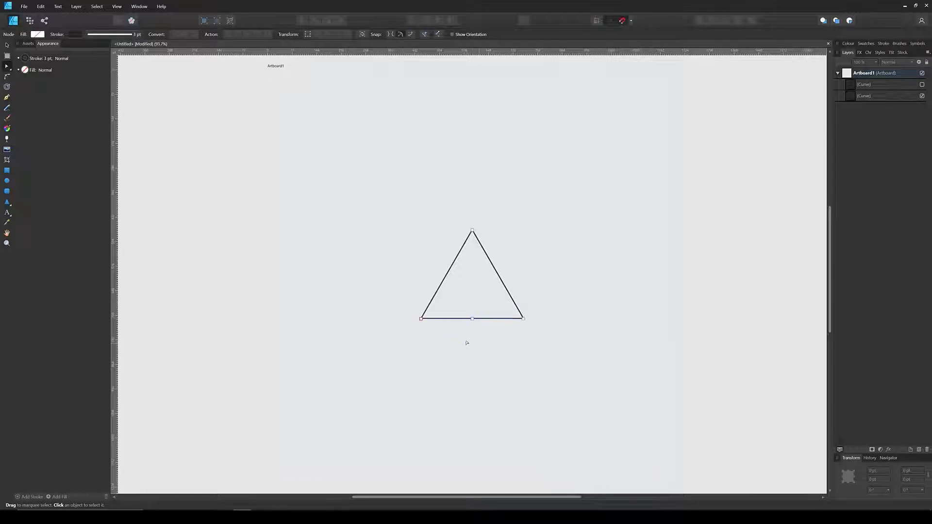
- Select the whole triangle curve and create a symbol from it
{"action": "left_click", "coordinate": [474, 319]}
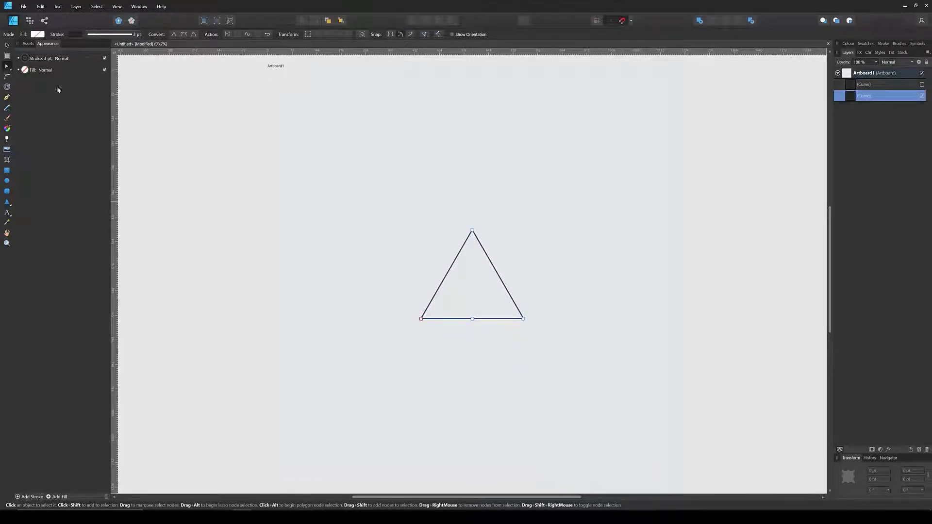
{"action": "left_click", "coordinate": [7, 45]}
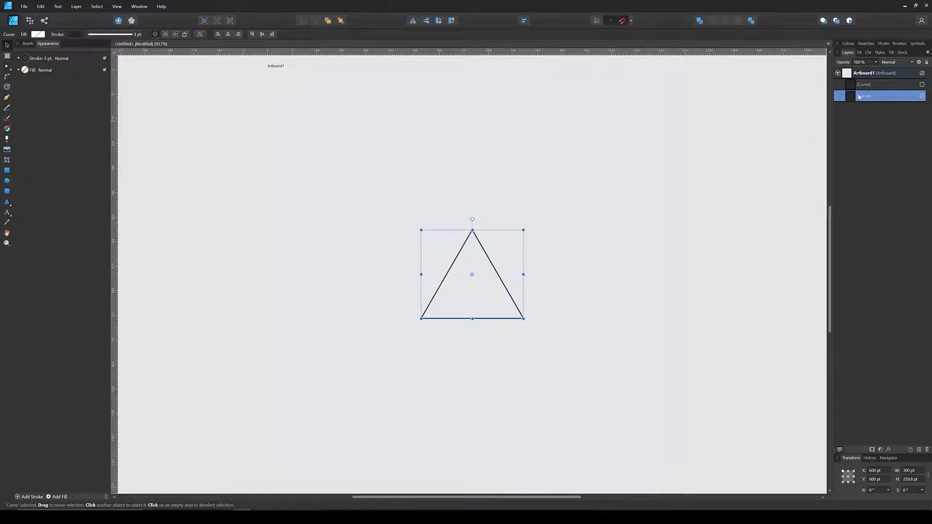
{"action": "left_click", "coordinate": [917, 44]}
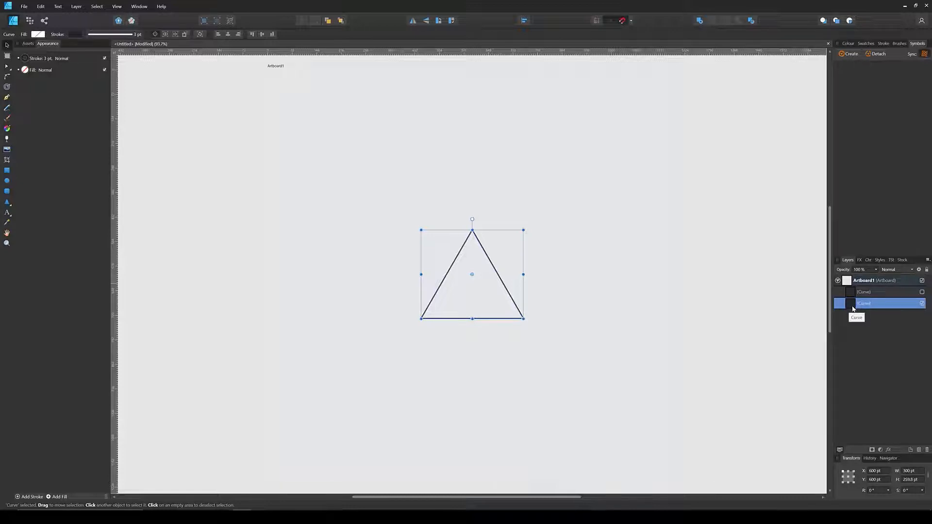
{"action": "left_click", "coordinate": [850, 53]}
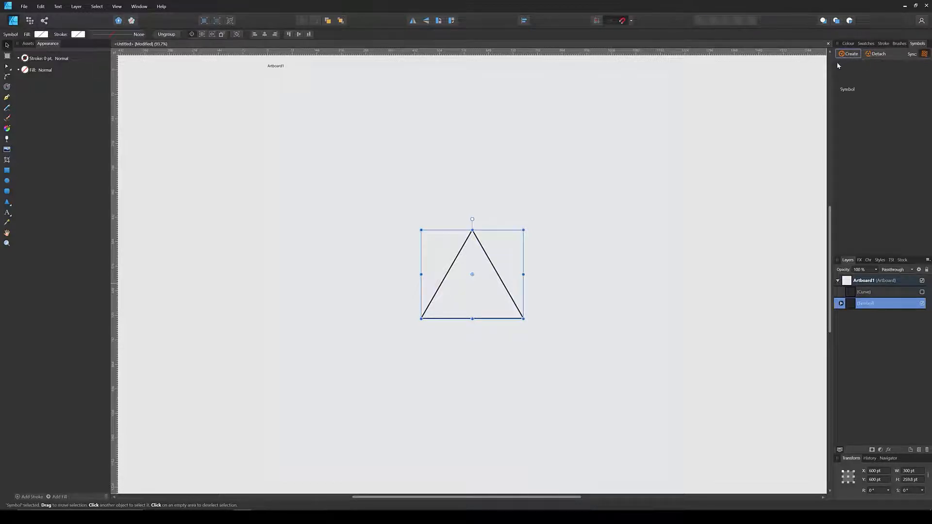
{"action": "left_click", "coordinate": [918, 43]}
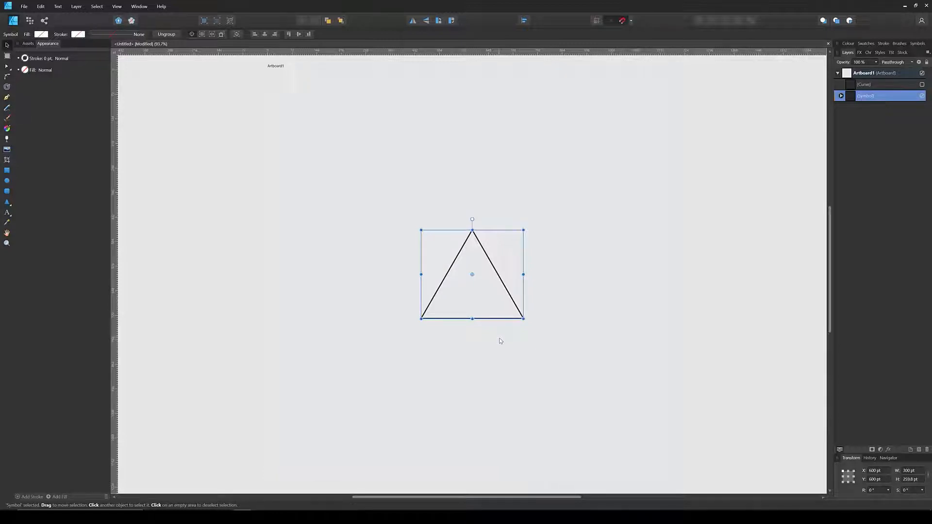
- Duplicate the triangle symbol and rotate the copy 60° around the triangle's top vertex
{"action": "key", "text": "ctrl+j"}
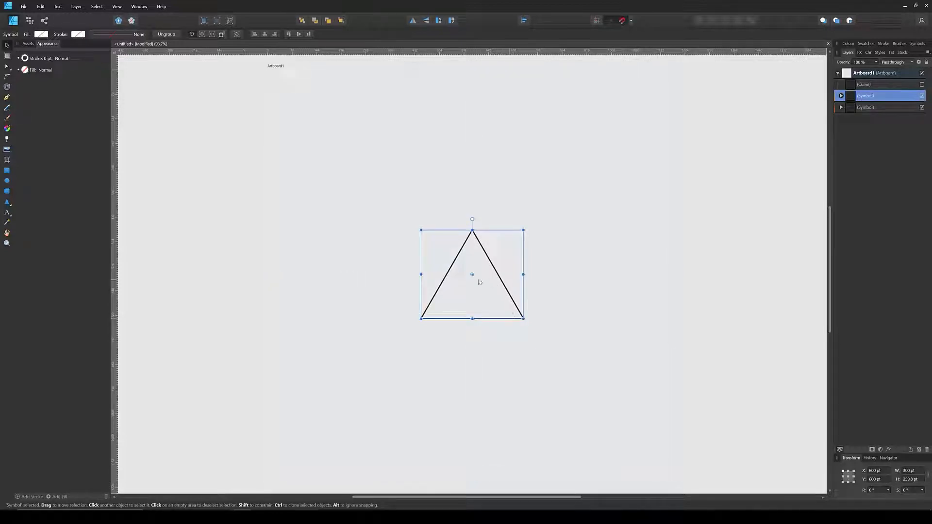
{"action": "left_click_drag", "start_coordinate": [472, 271], "coordinate": [473, 232]}
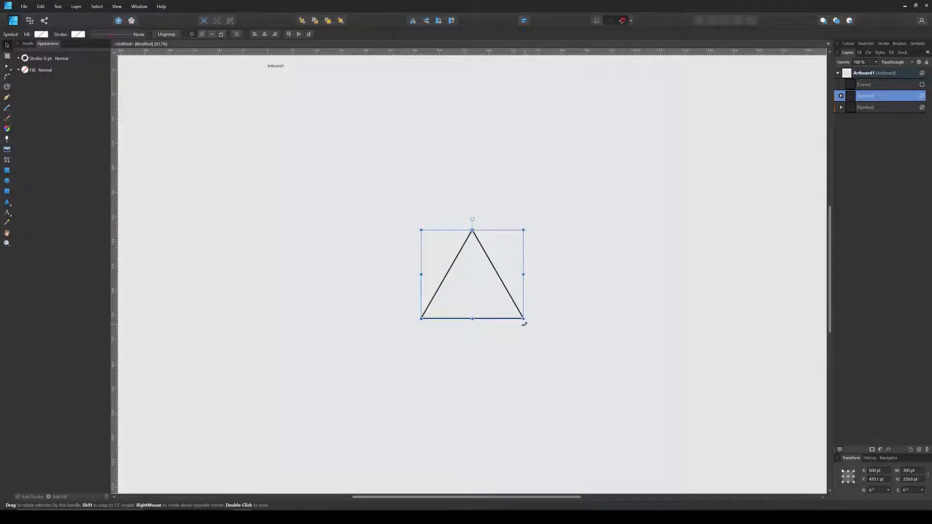
{"action": "left_click_drag", "start_coordinate": [531, 322], "coordinate": [638, 230]}
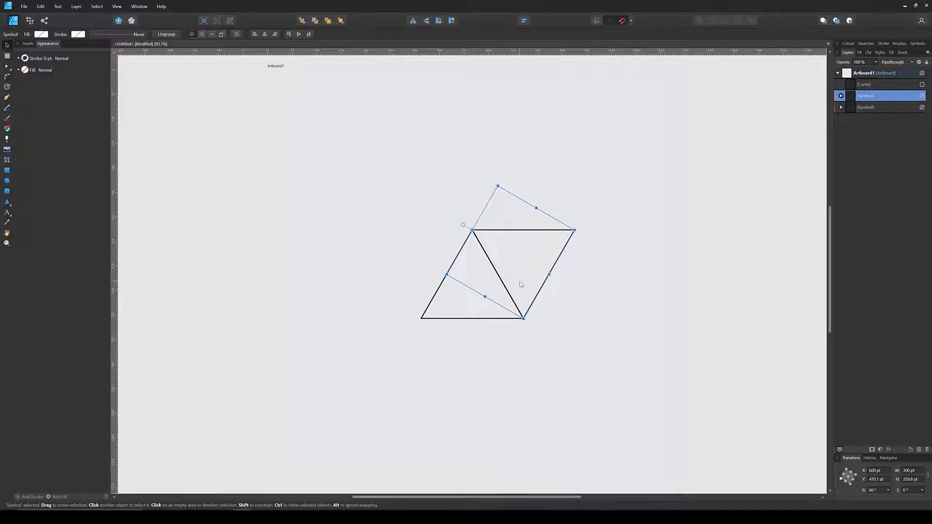
- Repeat the rotated duplication four times to complete a hexagon of six triangle symbols
{"action": "key", "text": "ctrl+j"}
{"action": "key", "text": "ctrl+j"}
{"action": "key", "text": "ctrl+j"}
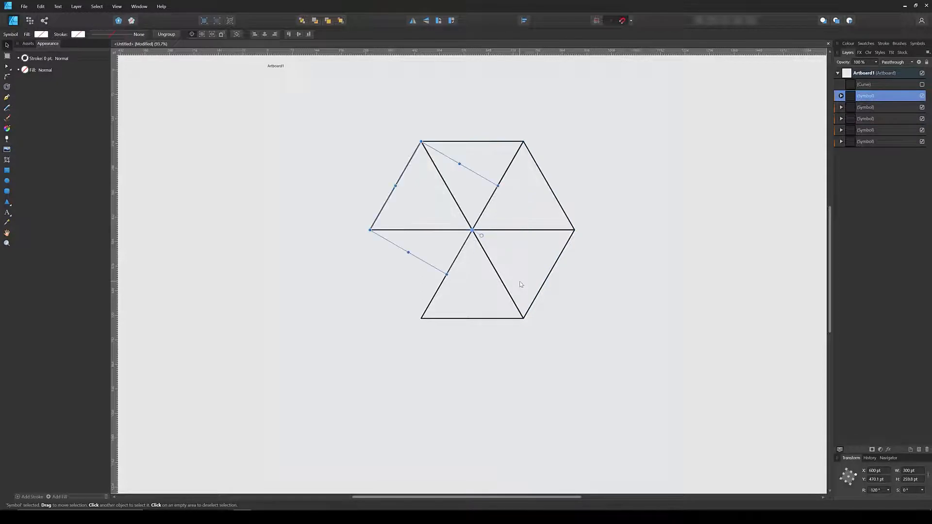
{"action": "key", "text": "ctrl+j"}
{"action": "left_click", "coordinate": [479, 374]}
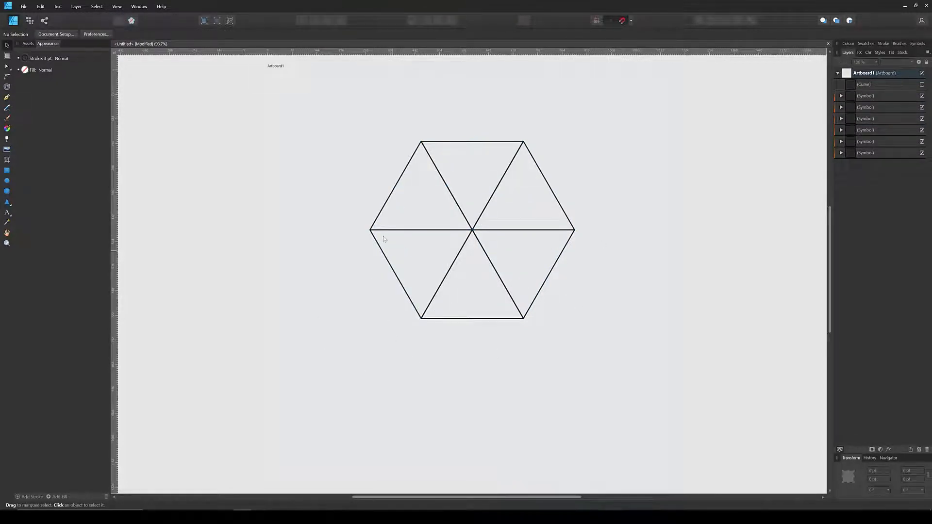
{"action": "left_click_drag", "start_coordinate": [325, 78], "coordinate": [607, 365]}
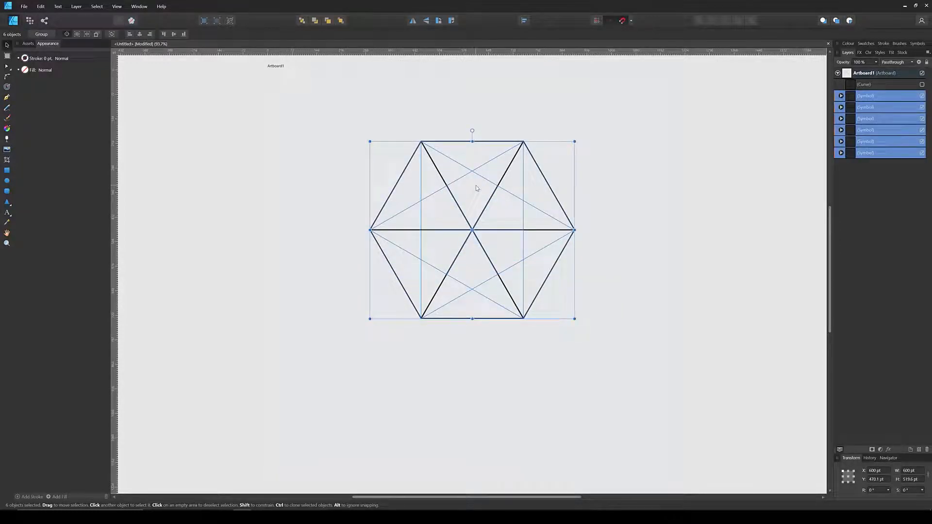
{"action": "key", "text": "ctrl+j"}
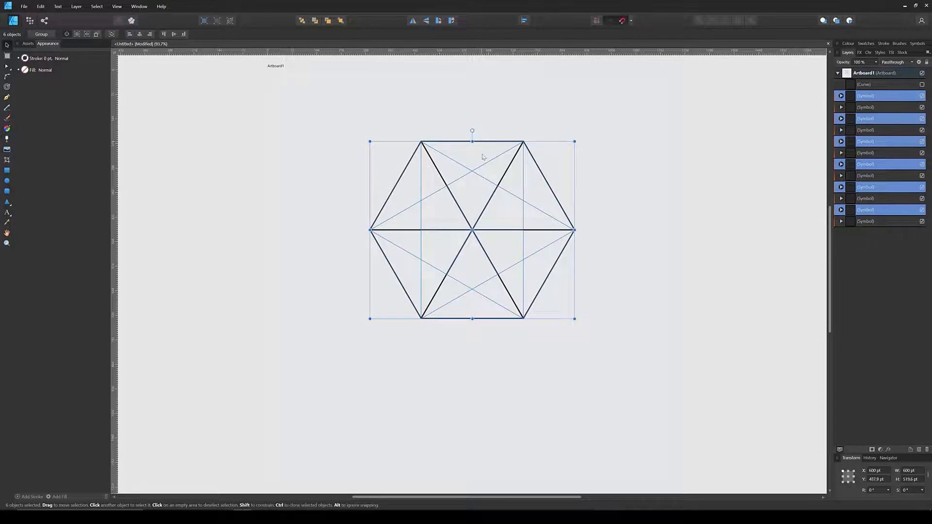
{"action": "left_click_drag", "start_coordinate": [483, 157], "coordinate": [474, 317]}
{"action": "key", "text": "ctrl+z"}
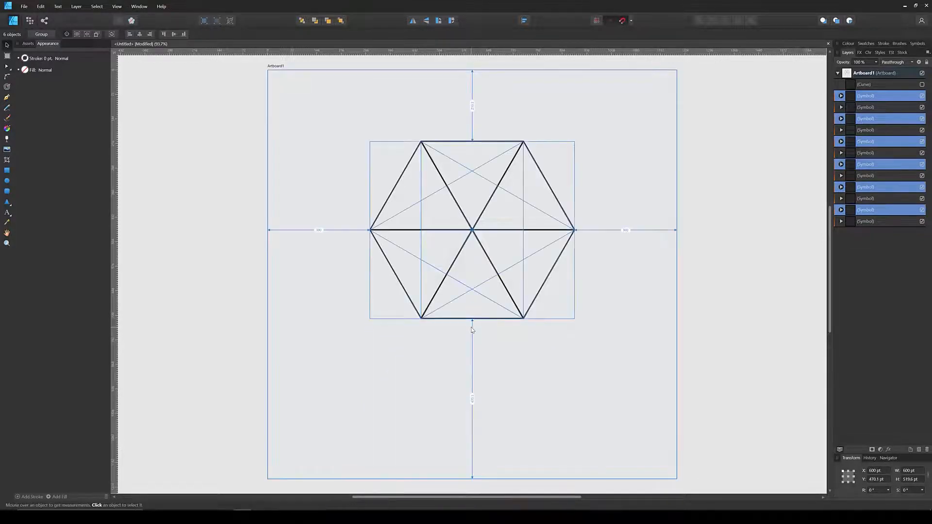
{"action": "key", "text": "ctrl+z"}
{"action": "left_click", "coordinate": [449, 370]}
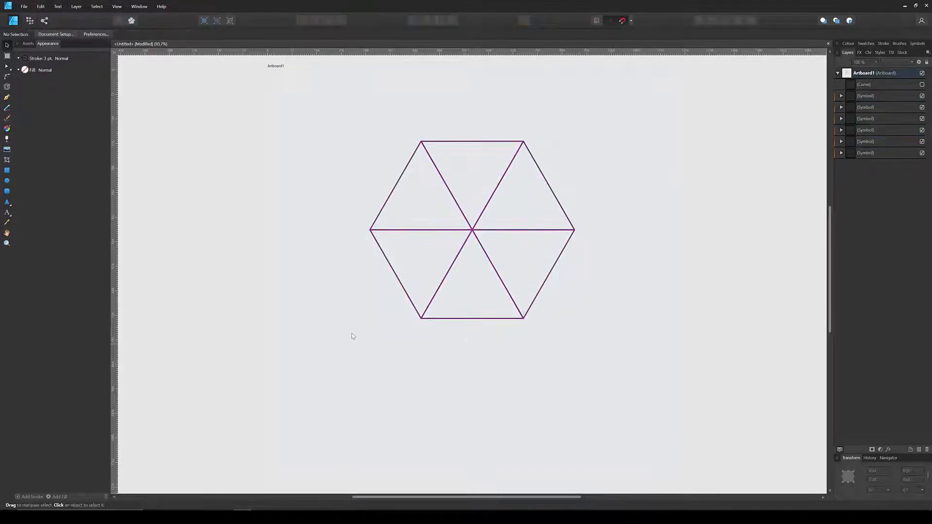
- Draw a straight line along the hexagon's bottom edge between its two lower vertices with the Pen tool
{"action": "left_click", "coordinate": [7, 99]}
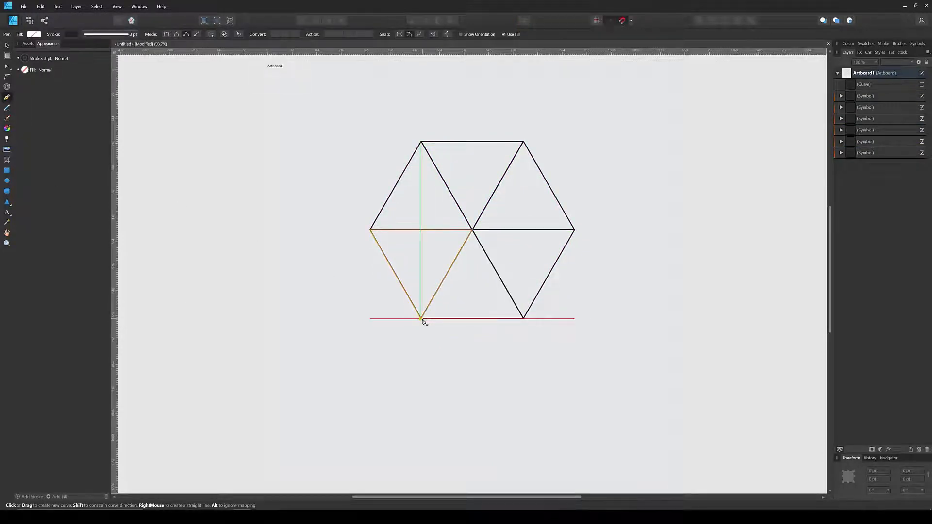
{"action": "left_click", "coordinate": [422, 319]}
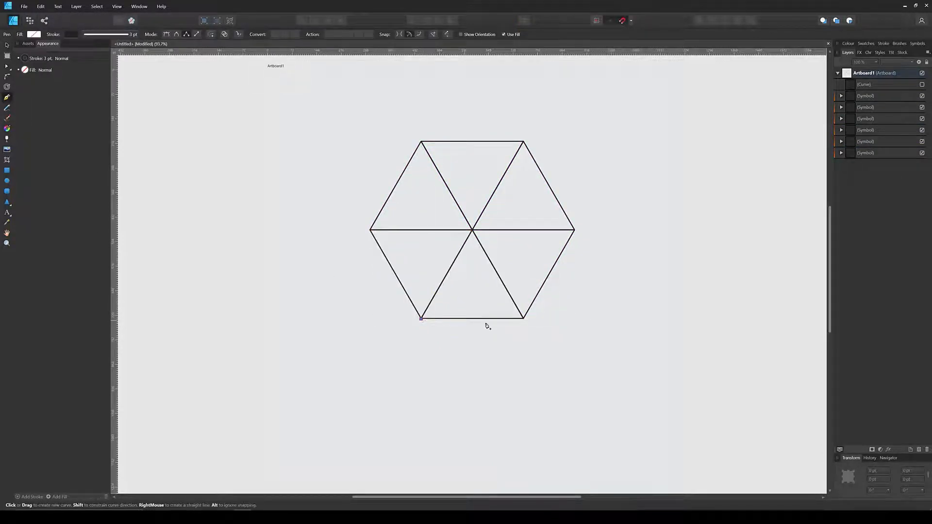
{"action": "left_click", "coordinate": [524, 319]}
{"action": "key", "text": "Escape"}
{"action": "key", "text": "v"}
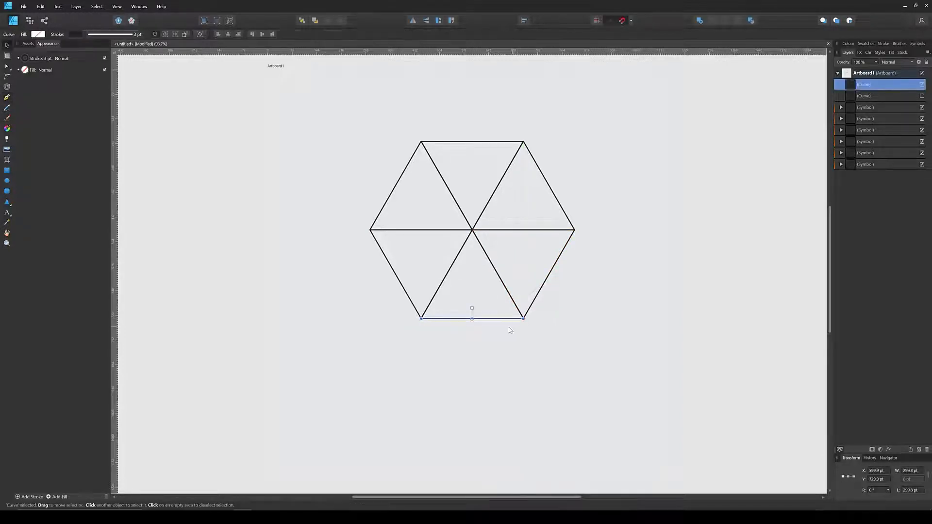
- Stretch the line on the hexagon's bottom edge symmetrically to a length of about 1034 pt
{"action": "left_click", "coordinate": [509, 328]}
{"action": "left_click_drag", "start_coordinate": [487, 319], "coordinate": [649, 319]}
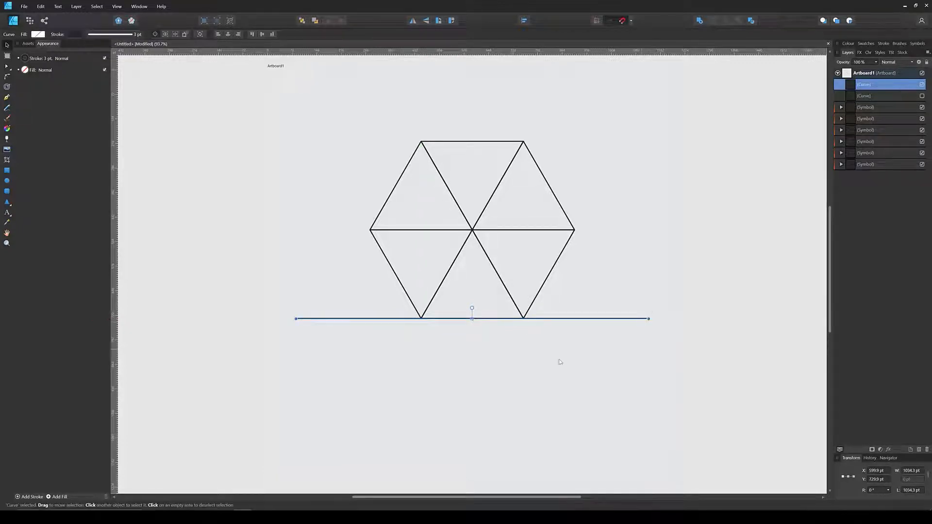
{"action": "left_click", "coordinate": [560, 362]}
{"action": "left_click_drag", "start_coordinate": [593, 102], "coordinate": [355, 305]}
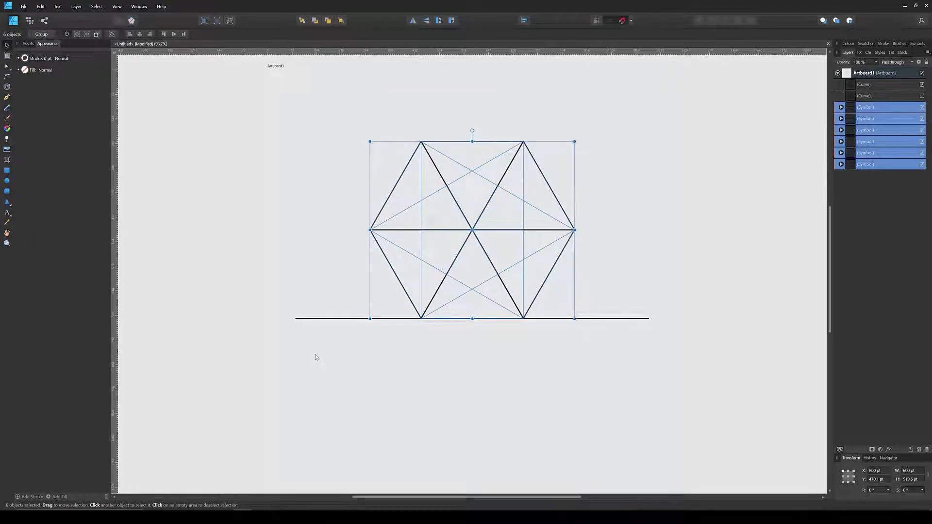
{"action": "key", "text": "ctrl+j"}
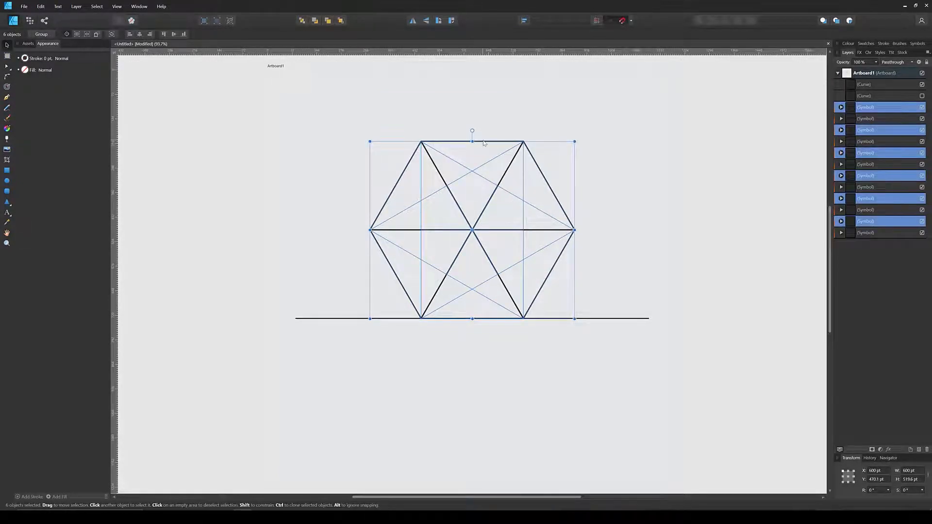
{"action": "left_click_drag", "start_coordinate": [483, 143], "coordinate": [492, 324]}
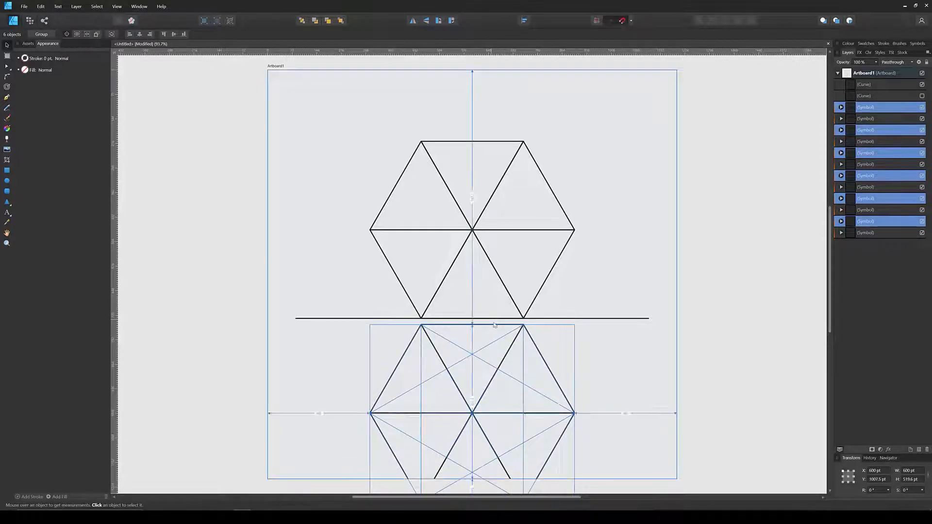
{"action": "key", "text": "ctrl+z"}
{"action": "key", "text": "ctrl+z"}
{"action": "left_click", "coordinate": [594, 165]}
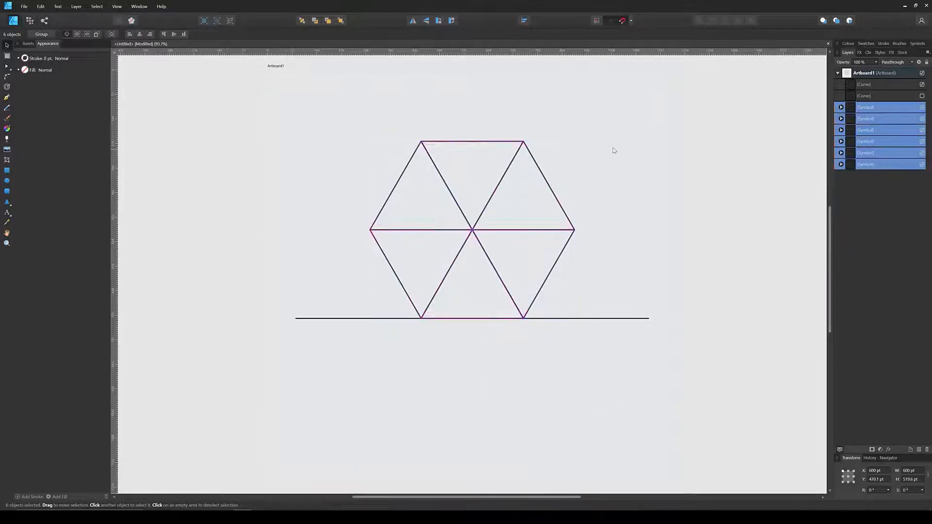
- Set the maximum number of snapping candidates to 17, keeping Candidate List as the candidate type
{"action": "left_click", "coordinate": [631, 20]}
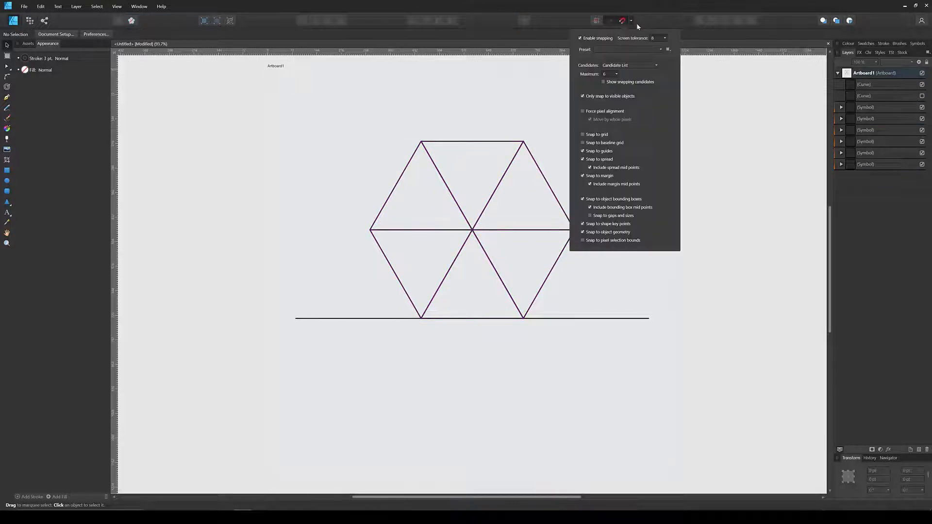
{"action": "left_click", "coordinate": [616, 74]}
{"action": "left_click_drag", "start_coordinate": [614, 83], "coordinate": [629, 84]}
{"action": "left_click", "coordinate": [656, 65]}
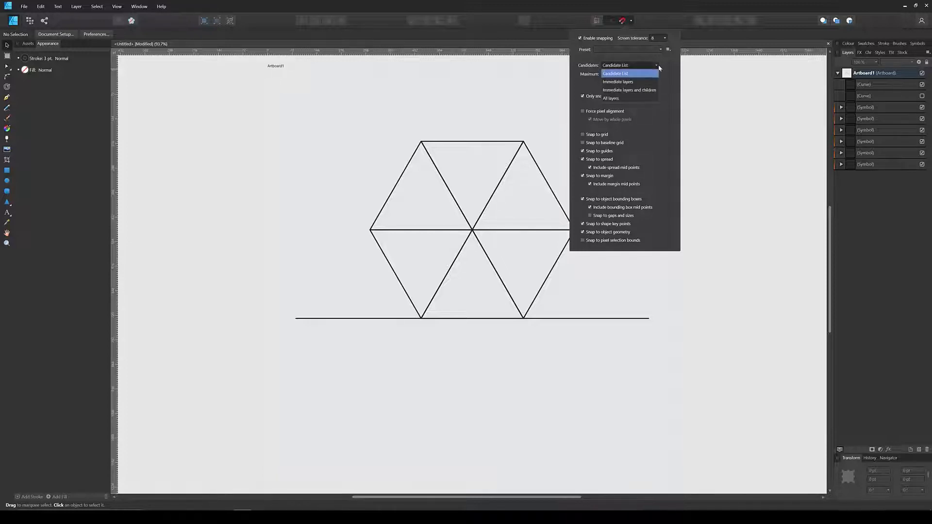
{"action": "left_click", "coordinate": [668, 65]}
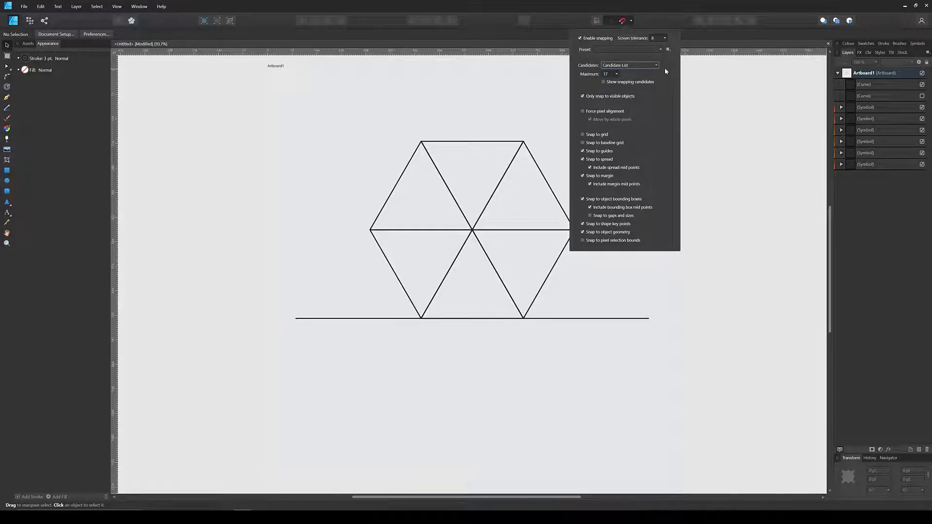
{"action": "left_click", "coordinate": [725, 106]}
- Duplicate the six hexagon symbols and snap the copy directly below, its top edge on the original's bottom edge
{"action": "left_click_drag", "start_coordinate": [630, 98], "coordinate": [370, 319]}
{"action": "key", "text": "ctrl+j"}
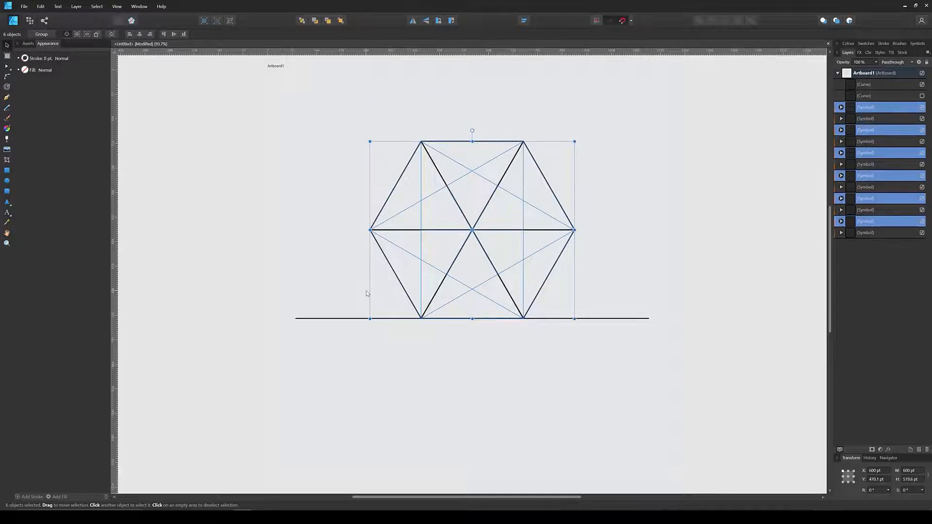
{"action": "left_click_drag", "start_coordinate": [458, 144], "coordinate": [461, 322]}
{"action": "left_click_drag", "start_coordinate": [635, 294], "coordinate": [618, 252]}
- Hide the horizontal line running between the two hexagons
{"action": "left_click_drag", "start_coordinate": [618, 252], "coordinate": [557, 311]}
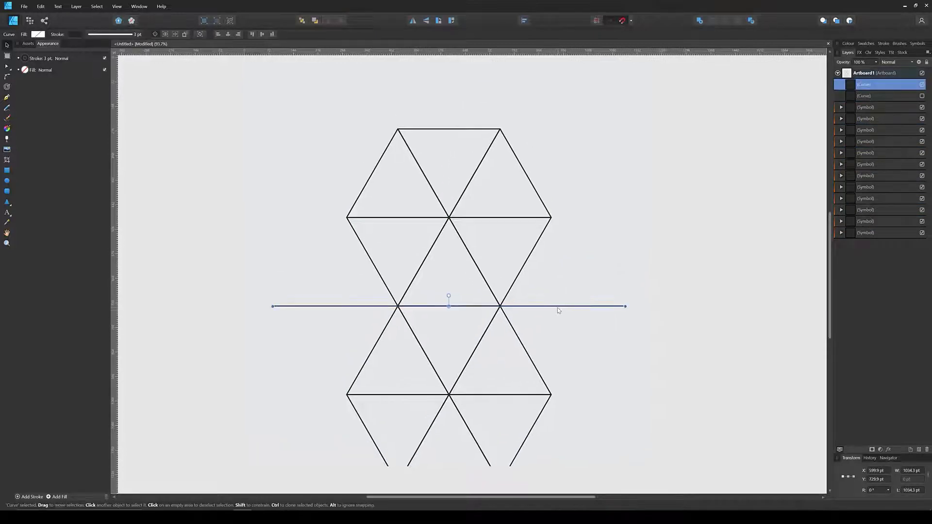
{"action": "left_click", "coordinate": [922, 85]}
{"action": "left_click", "coordinate": [619, 296]}
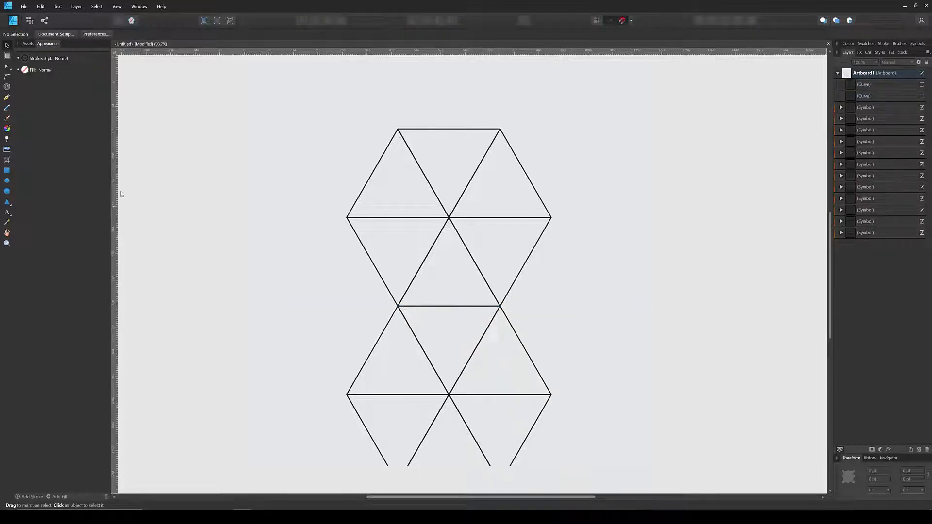
- Draw a vertical line from the hexagons' shared right vertex up to just below the upper hexagon's top-right vertex
{"action": "left_click", "coordinate": [7, 98]}
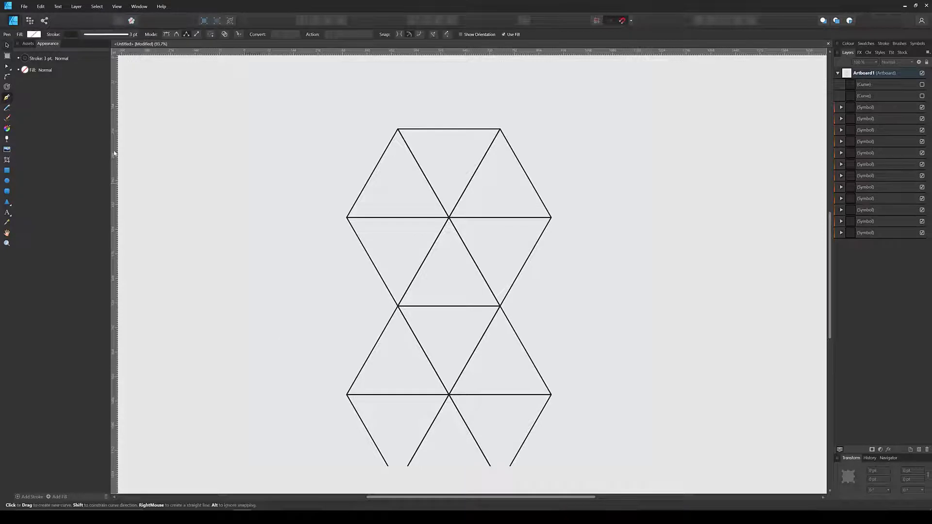
{"action": "left_click", "coordinate": [500, 306]}
{"action": "left_click", "coordinate": [500, 140]}
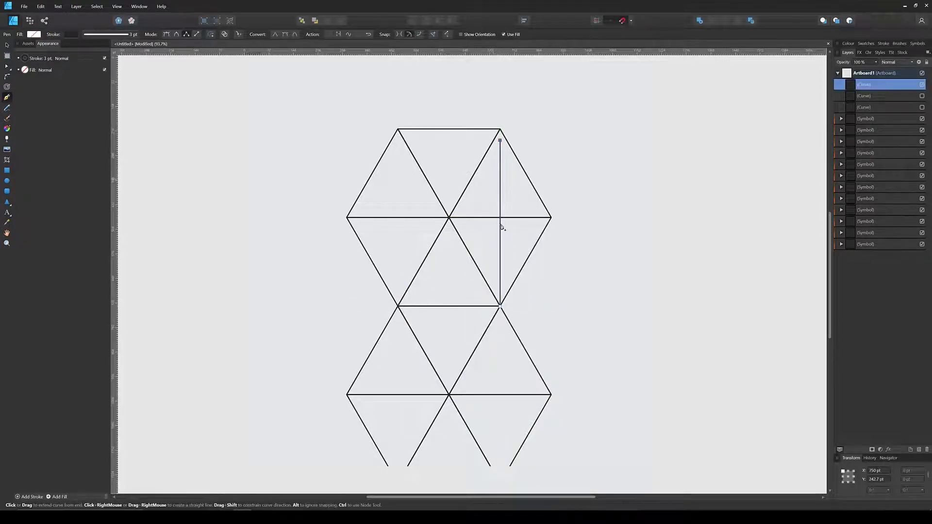
{"action": "key", "text": "v"}
- Duplicate the lower hexagon and snap the copy's left vertex to the lower end of the vertical line, centred at X 1050 pt, Y 729.9 pt
{"action": "scroll", "coordinate": [582, 277], "scroll_direction": "down", "scroll_amount": 3}
{"action": "left_click_drag", "start_coordinate": [588, 273], "coordinate": [247, 461]}
{"action": "key", "text": "ctrl+j"}
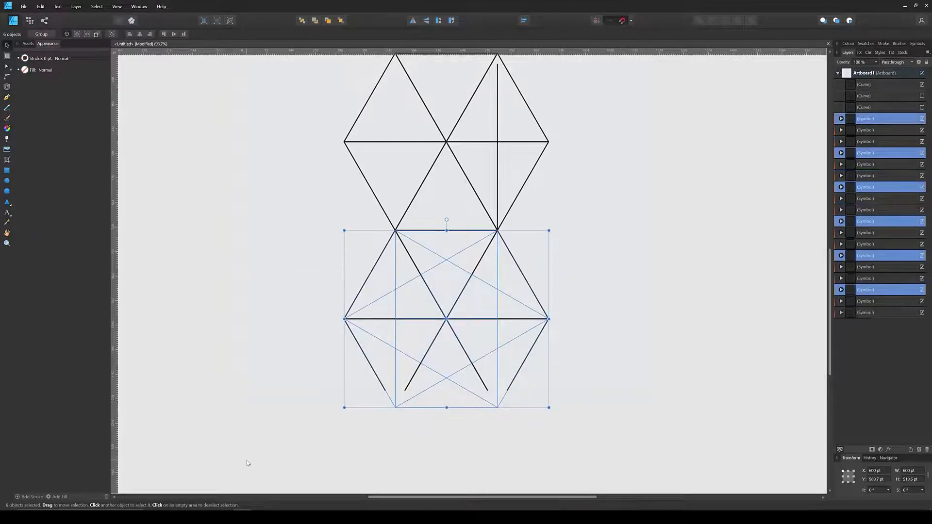
{"action": "left_click_drag", "start_coordinate": [439, 306], "coordinate": [583, 222]}
{"action": "key", "text": "space"}
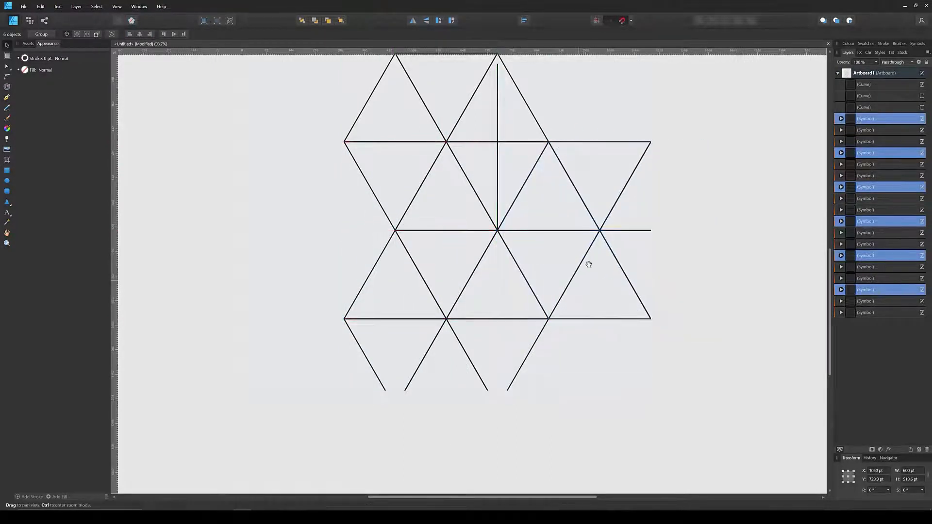
- Duplicate the hexagon right of the lower one and snap the copy to the opposite side, centred at X 150 pt, Y 729.9 pt
{"action": "left_click_drag", "start_coordinate": [589, 264], "coordinate": [590, 313]}
{"action": "left_click_drag", "start_coordinate": [730, 152], "coordinate": [563, 382]}
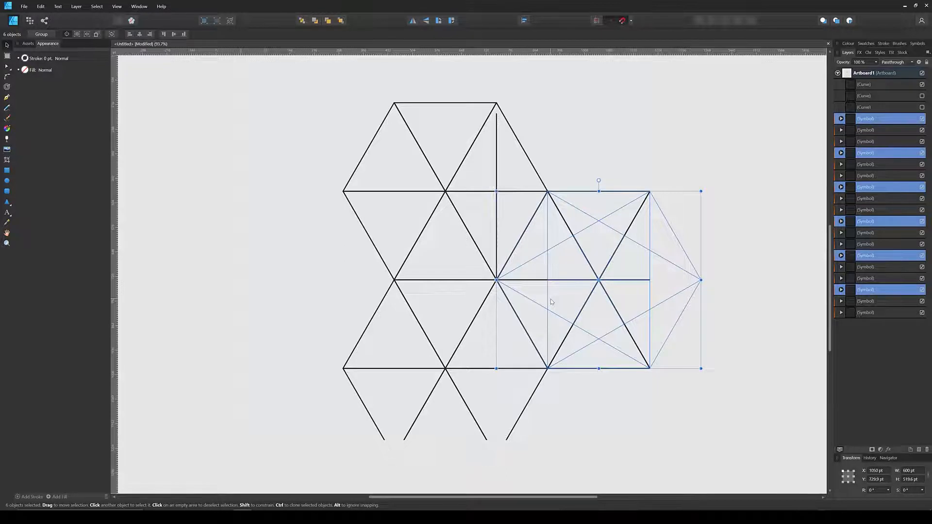
{"action": "key", "text": "ctrl+j"}
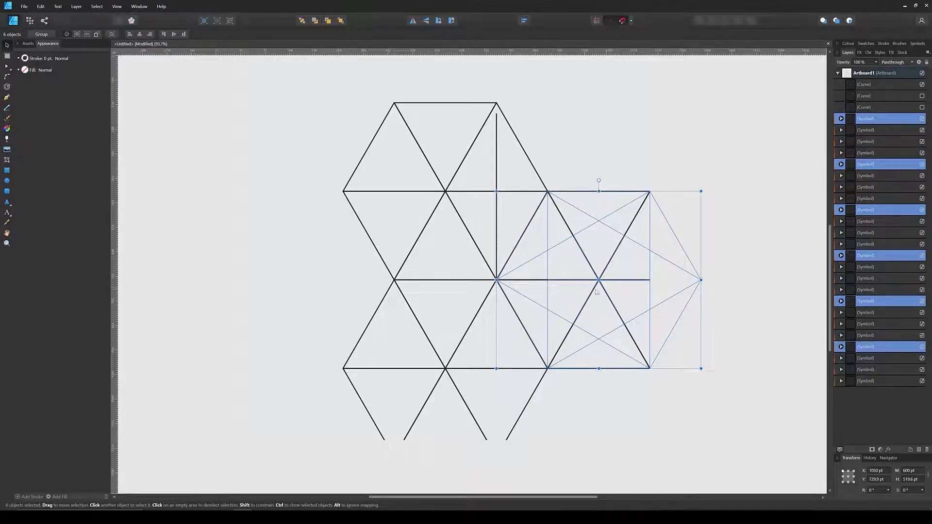
{"action": "left_click_drag", "start_coordinate": [613, 283], "coordinate": [308, 288]}
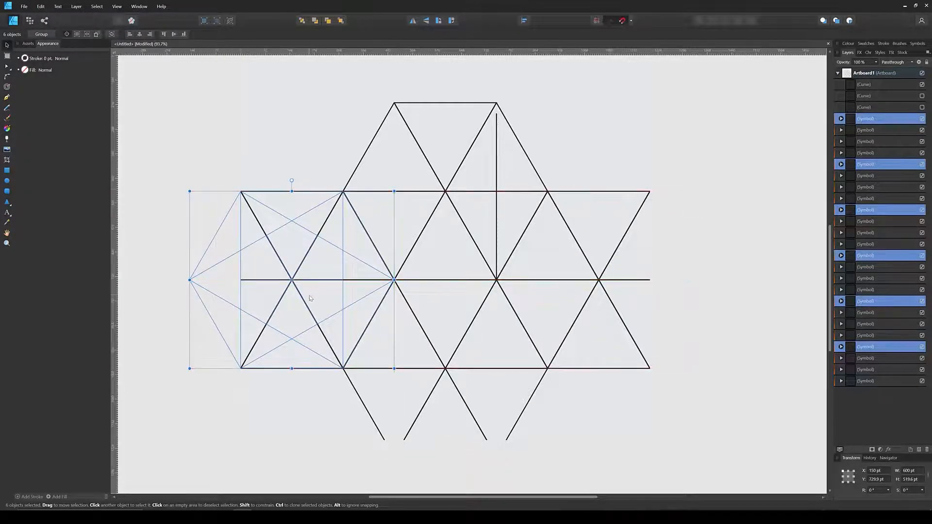
- Delete the vertical guide line that runs through the upper hexagon and clear the selection
{"action": "left_click", "coordinate": [614, 120]}
{"action": "left_click", "coordinate": [497, 163]}
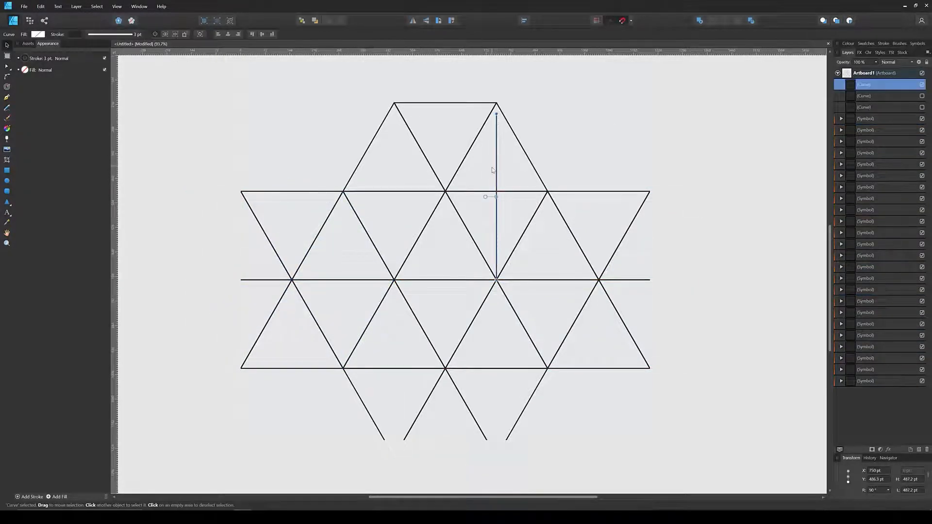
{"action": "key", "text": "Delete"}
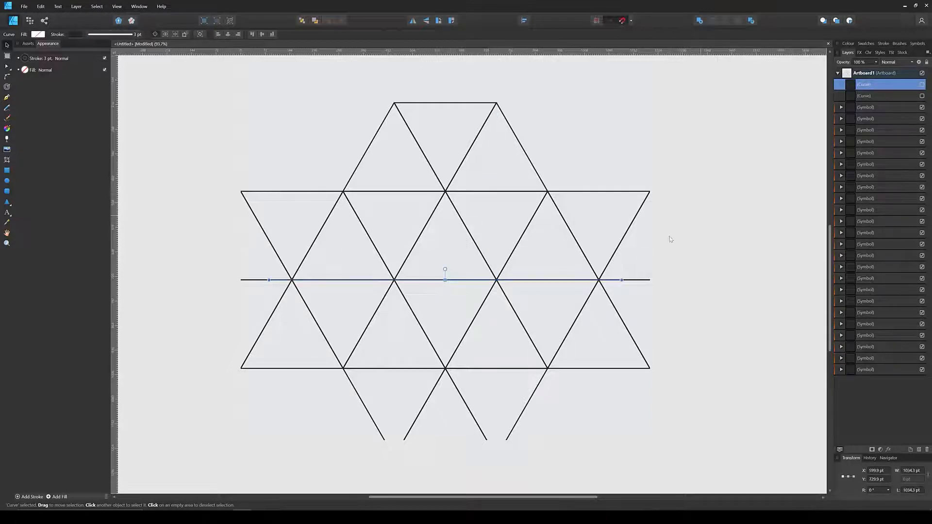
{"action": "left_click", "coordinate": [690, 286]}
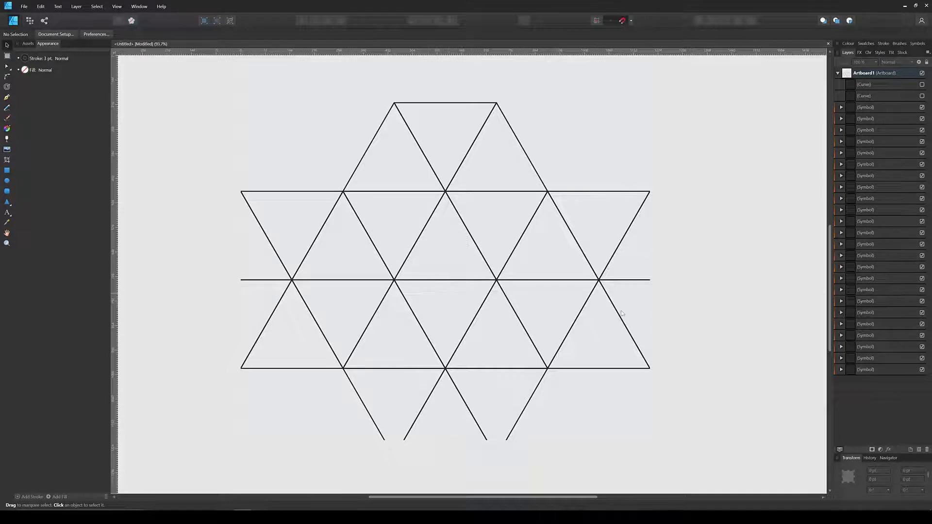
- Delete the outermost triangle symbols on the left, bottom and right, leaving only the three overlapping hexagons around the central triangle
{"action": "left_click", "coordinate": [863, 370]}
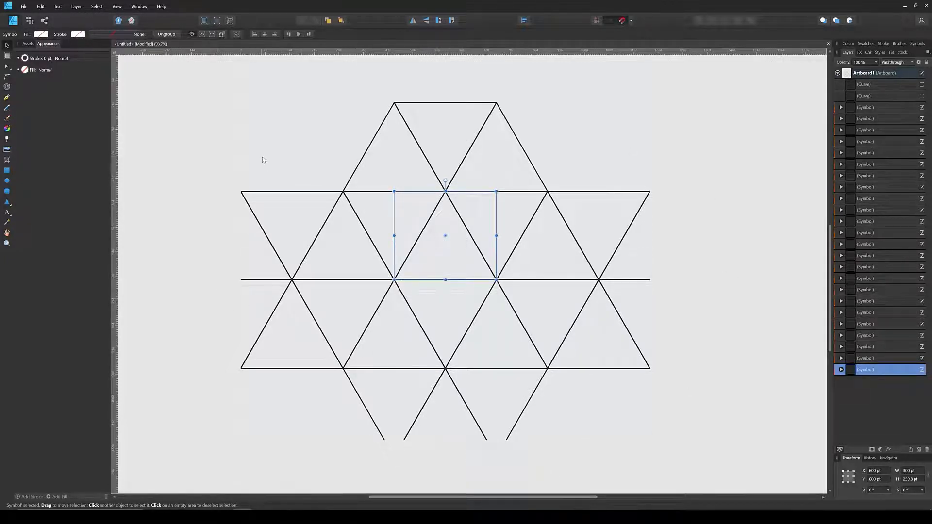
{"action": "left_click_drag", "start_coordinate": [266, 162], "coordinate": [244, 404]}
{"action": "key", "text": "Delete"}
{"action": "key", "text": "Delete"}
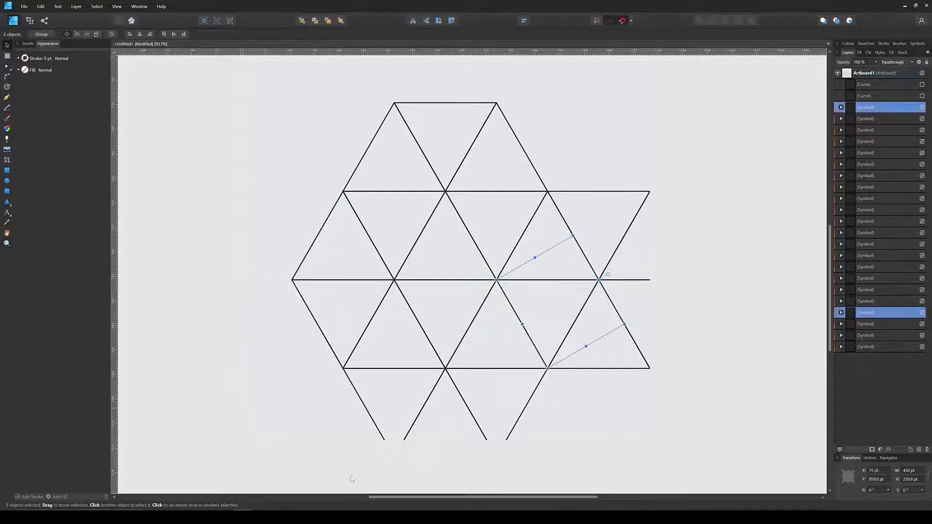
{"action": "key", "text": "Delete"}
{"action": "left_click_drag", "start_coordinate": [332, 459], "coordinate": [460, 483]}
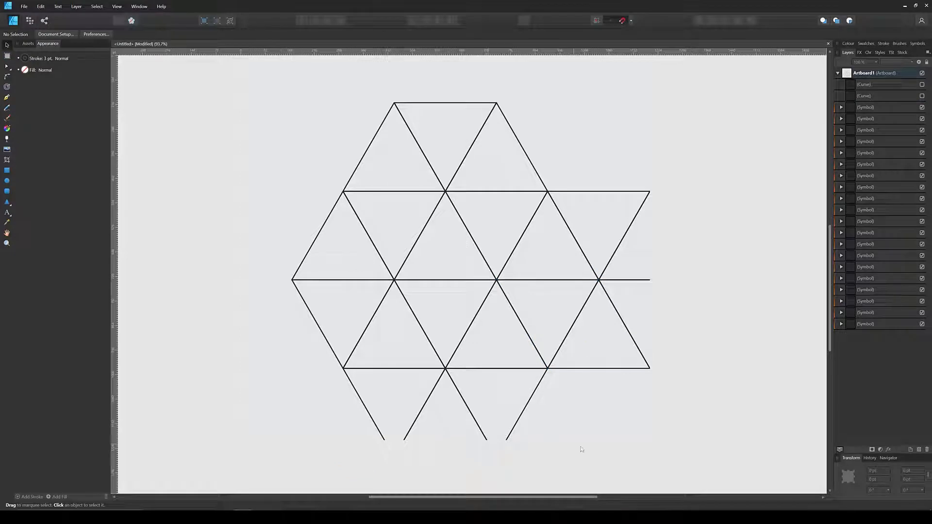
{"action": "left_click_drag", "start_coordinate": [582, 449], "coordinate": [330, 423]}
{"action": "key", "text": "Delete"}
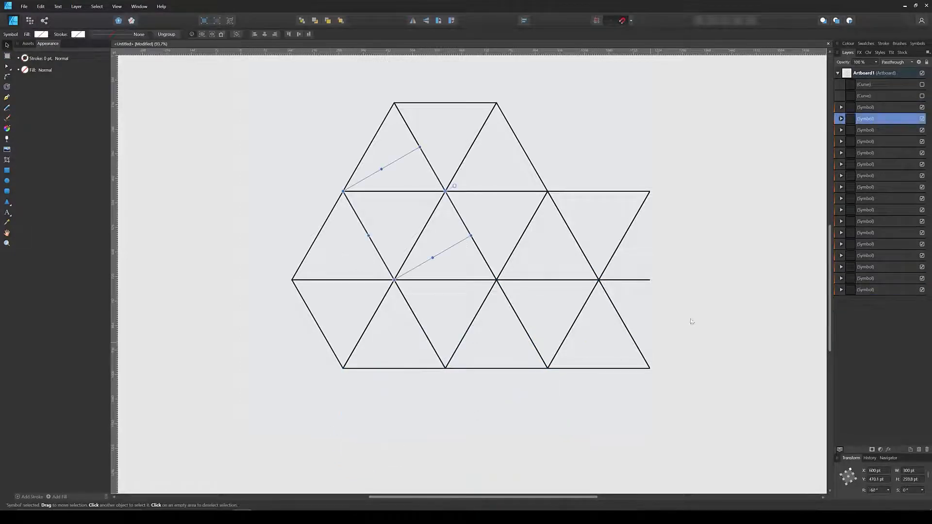
{"action": "left_click_drag", "start_coordinate": [734, 155], "coordinate": [651, 407]}
{"action": "key", "text": "Delete"}
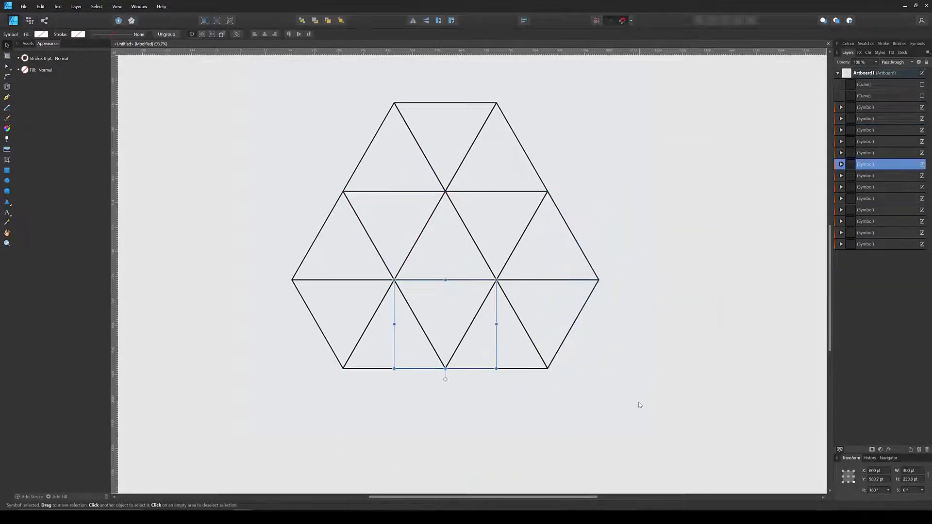
{"action": "left_click", "coordinate": [635, 413]}
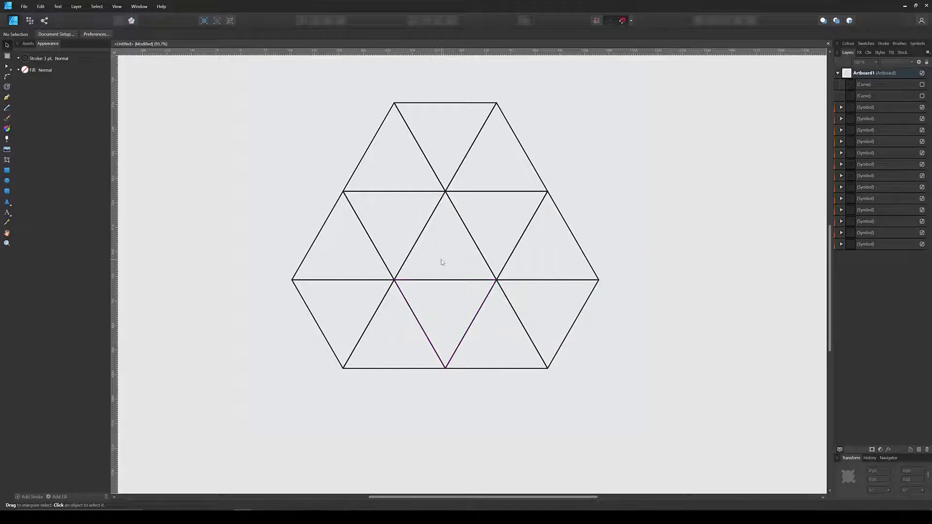
- Select the curve inside the central triangle's symbol and examine its nodes
{"action": "left_click", "coordinate": [841, 244]}
{"action": "left_click", "coordinate": [865, 256]}
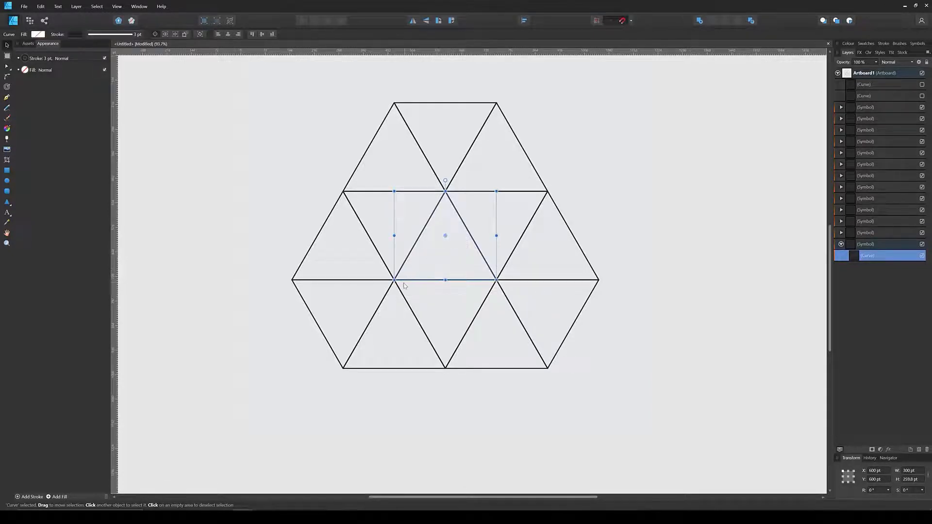
{"action": "left_click", "coordinate": [7, 68]}
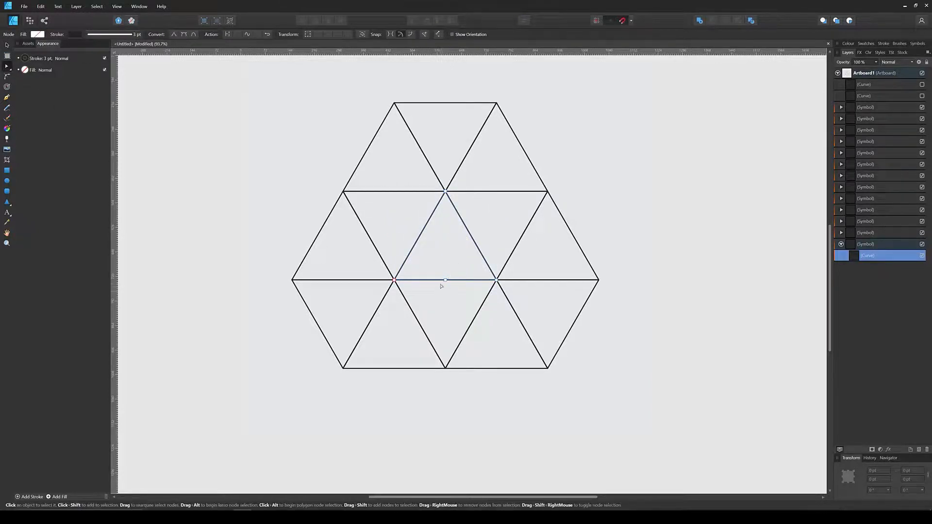
{"action": "key", "text": "v"}
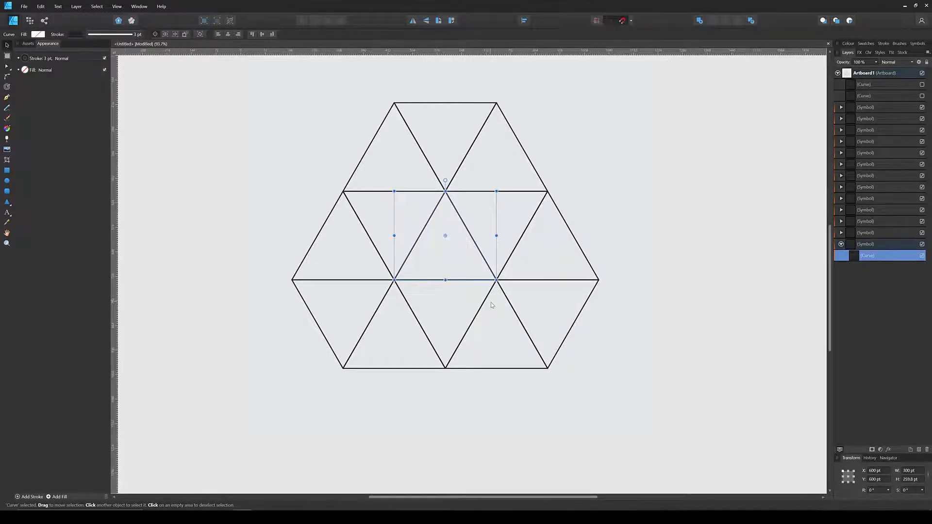
- Draw a circle about 21.7 pt across below the central triangle's base and give it a red fill with no stroke
{"action": "left_click", "coordinate": [6, 182]}
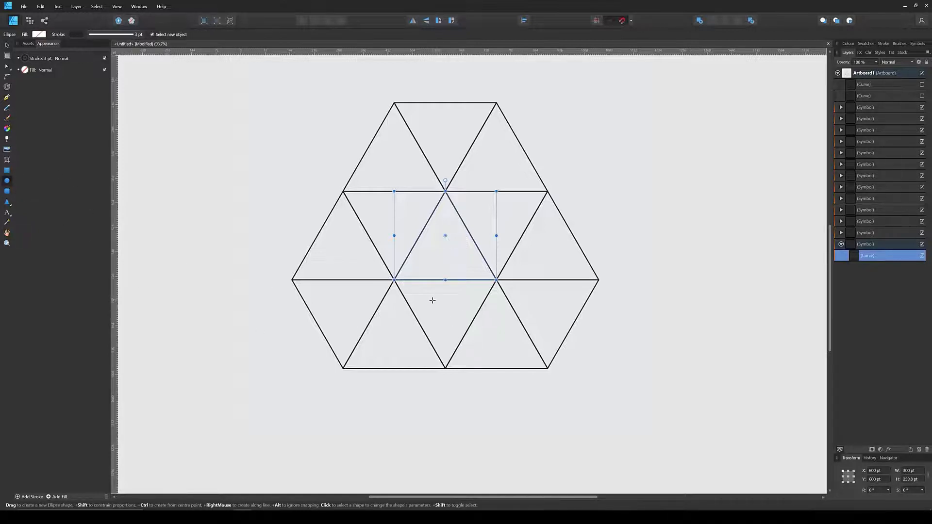
{"action": "left_click_drag", "start_coordinate": [432, 299], "coordinate": [443, 310]}
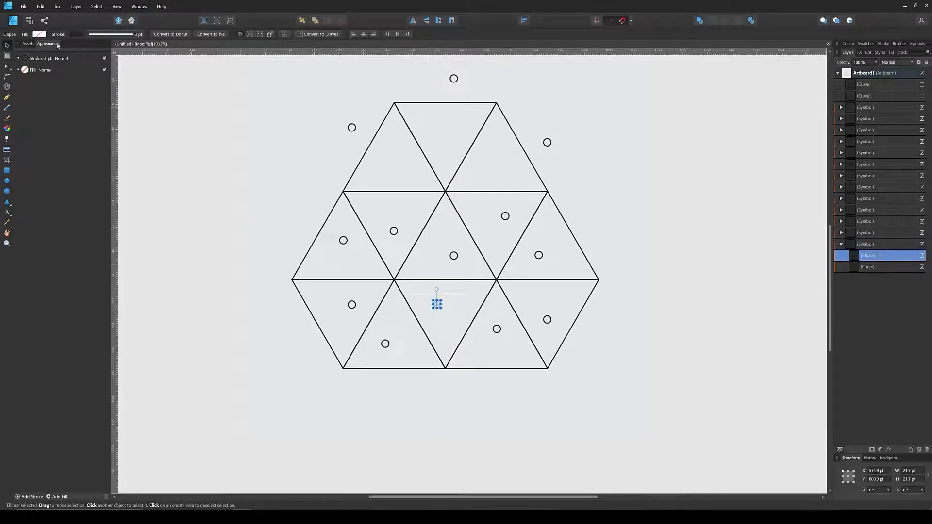
{"action": "key", "text": "shift+x"}
{"action": "left_click", "coordinate": [39, 34]}
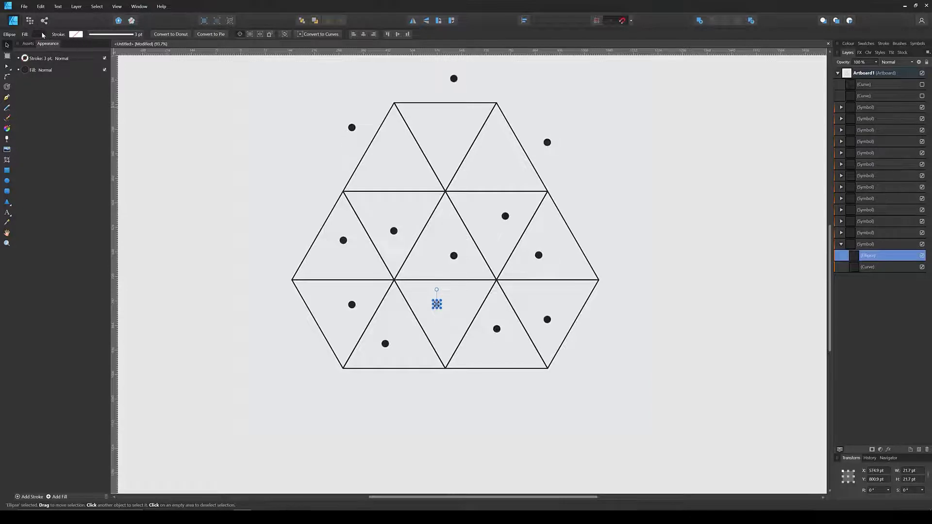
{"action": "left_click", "coordinate": [66, 88]}
{"action": "left_click_drag", "start_coordinate": [72, 80], "coordinate": [81, 81]}
- Move the red circle out of the symbol to the bottom of the artboard's layer stack
{"action": "left_click", "coordinate": [856, 258]}
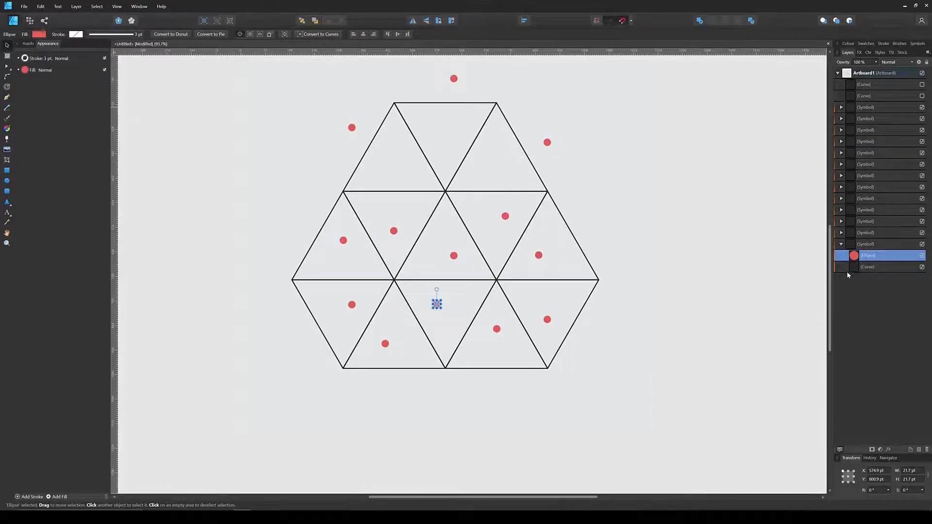
{"action": "mouse_move", "coordinate": [854, 256]}
{"action": "left_mouse_down"}
{"action": "mouse_move", "coordinate": [842, 246]}
{"action": "mouse_move", "coordinate": [845, 272]}
{"action": "left_mouse_up"}
{"action": "left_click", "coordinate": [842, 257]}
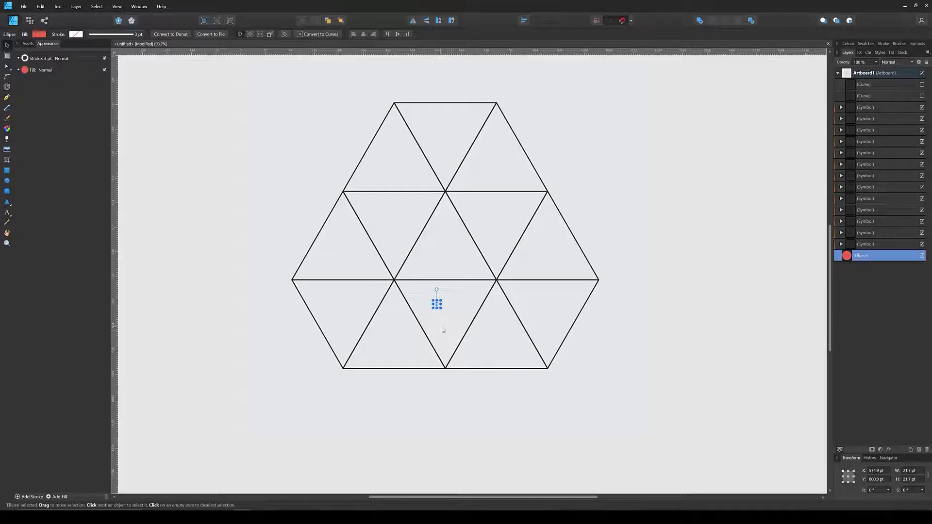
{"action": "key", "text": "ctrl+z"}
- Snap the red circle and two duplicates onto the central triangle's apex, lower-right vertex and base midpoint
{"action": "scroll", "coordinate": [467, 327], "scroll_direction": "up", "scroll_amount": 2}
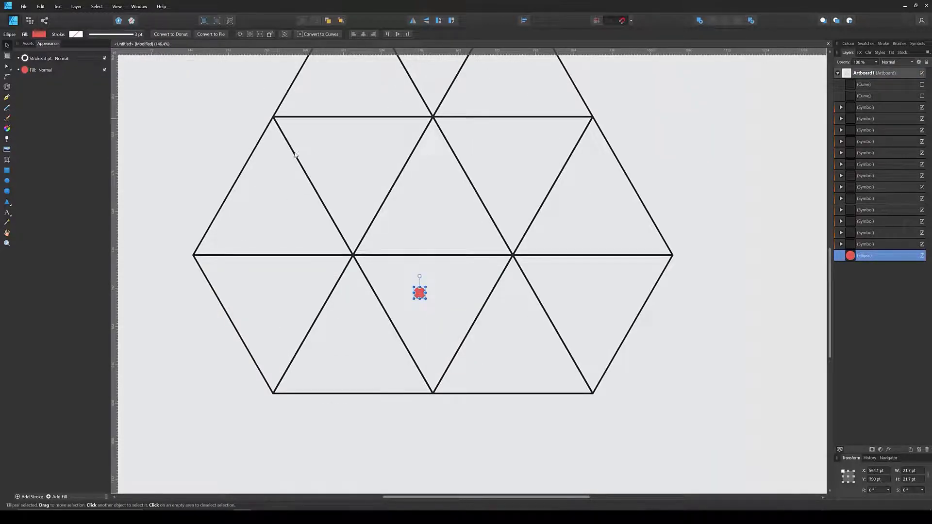
{"action": "left_click_drag", "start_coordinate": [420, 294], "coordinate": [513, 255]}
{"action": "key", "text": "ctrl+j"}
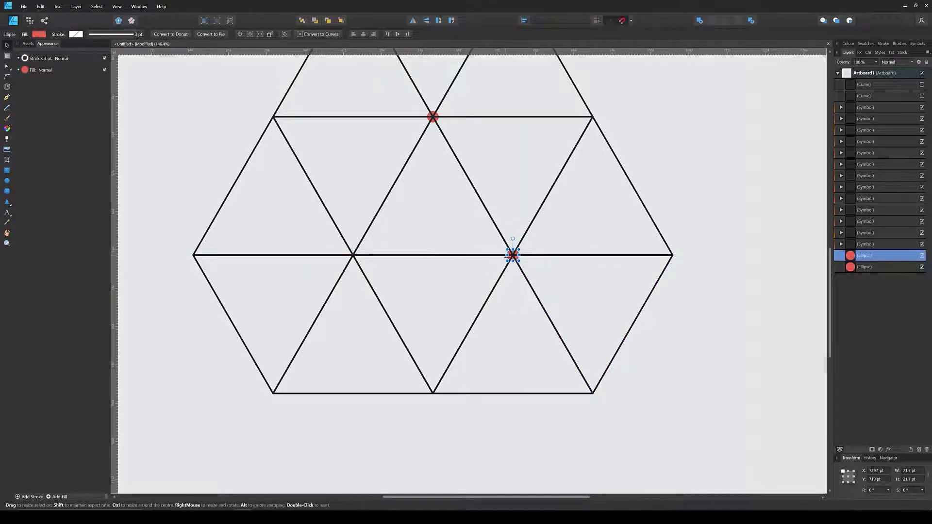
{"action": "left_click", "coordinate": [853, 263]}
{"action": "left_click", "coordinate": [853, 257]}
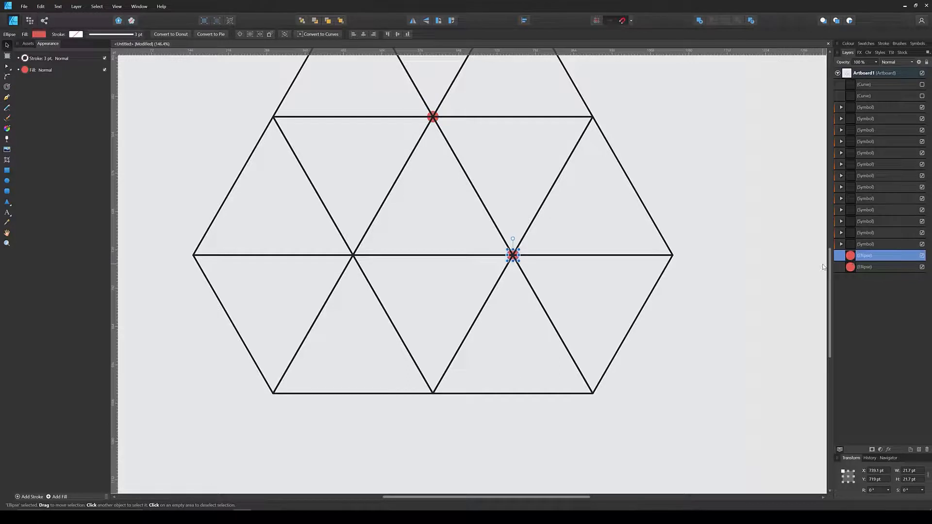
{"action": "key", "text": "ctrl+j"}
{"action": "left_click", "coordinate": [364, 35]}
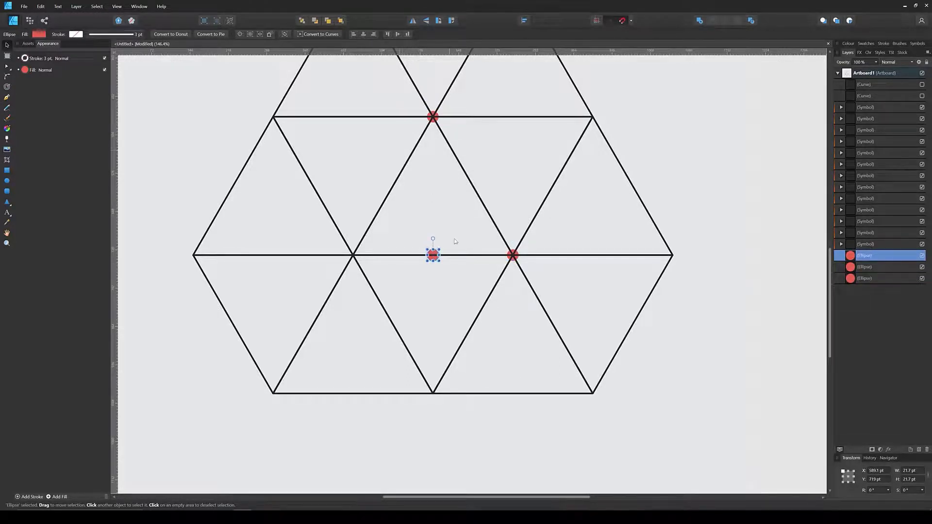
- Check the central triangle's nodes against the red circles and lock all three circles
{"action": "left_click", "coordinate": [841, 244]}
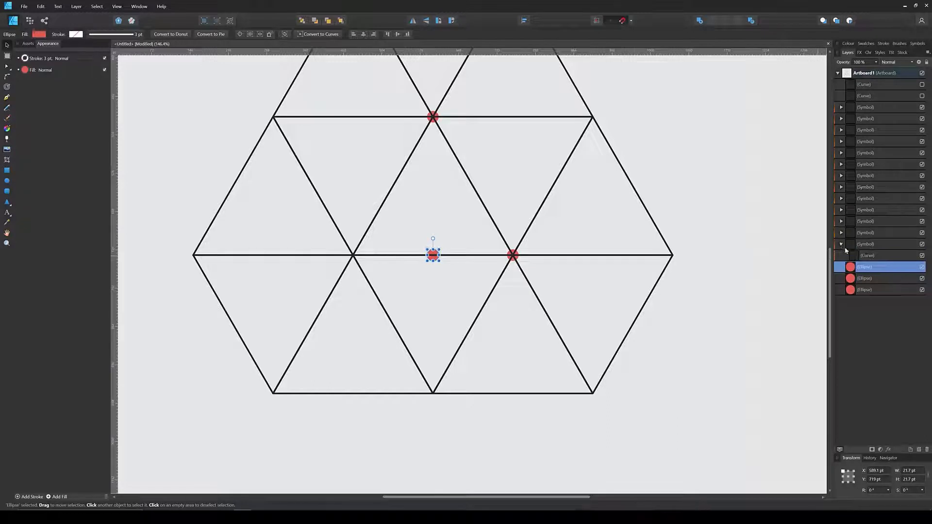
{"action": "left_click", "coordinate": [867, 255]}
{"action": "key", "text": "a"}
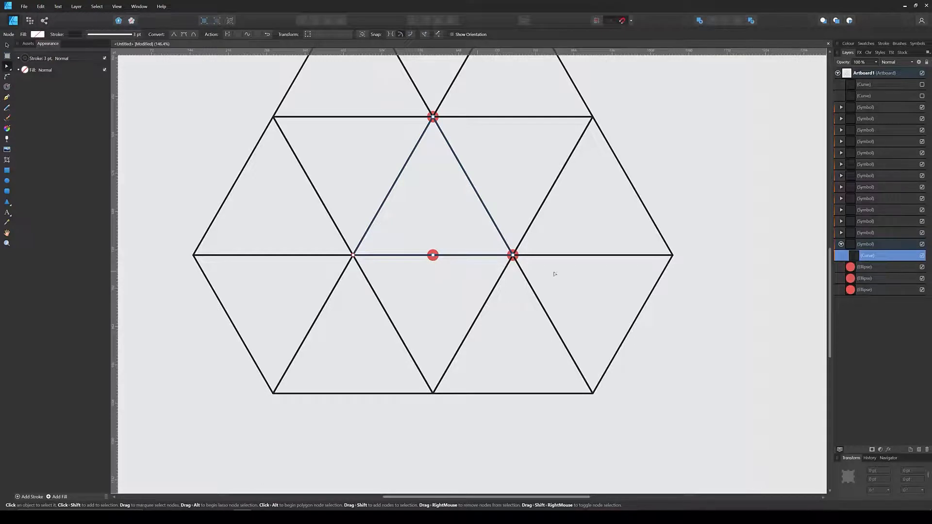
{"action": "left_click", "coordinate": [864, 272]}
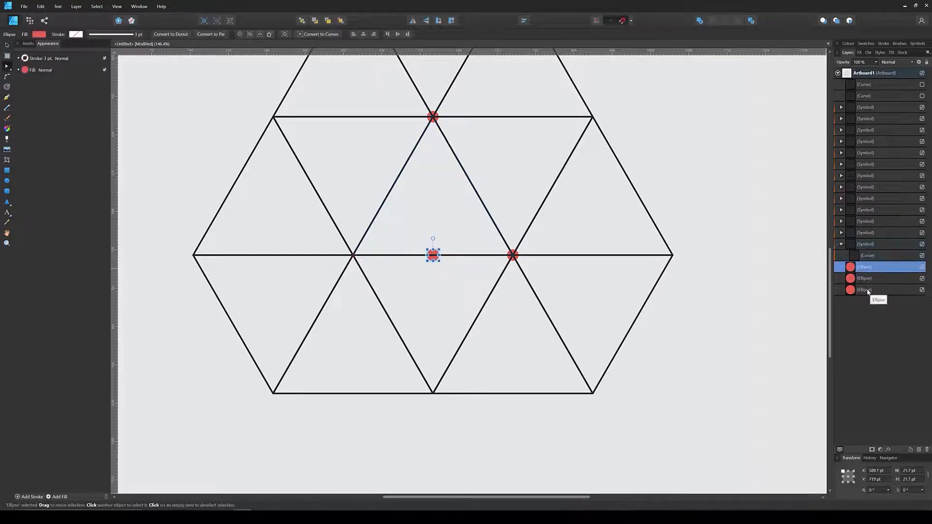
{"action": "left_click", "coordinate": [860, 290], "text": "shift"}
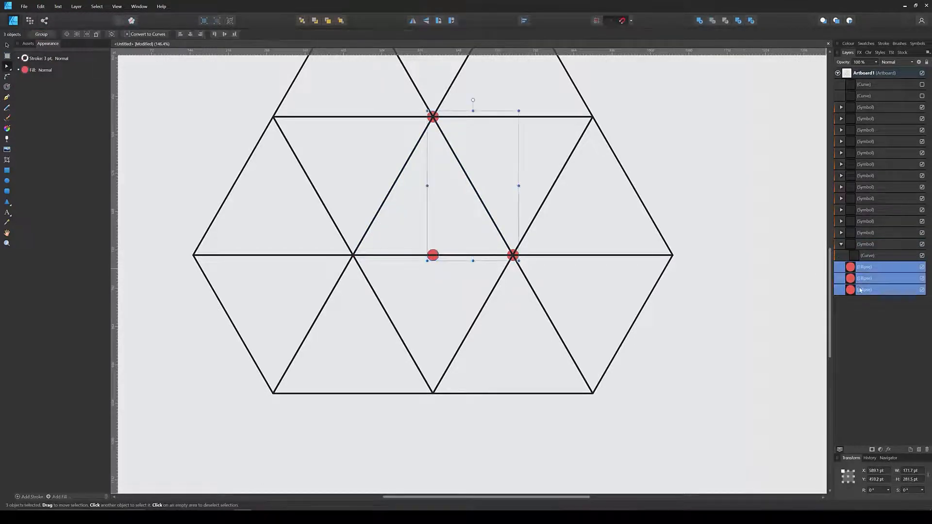
{"action": "left_click", "coordinate": [926, 63]}
- Move the central triangle's lower-left vertex node inward to about X 510.6 pt, Y 687.1 pt and break the curve there
{"action": "left_click", "coordinate": [863, 256]}
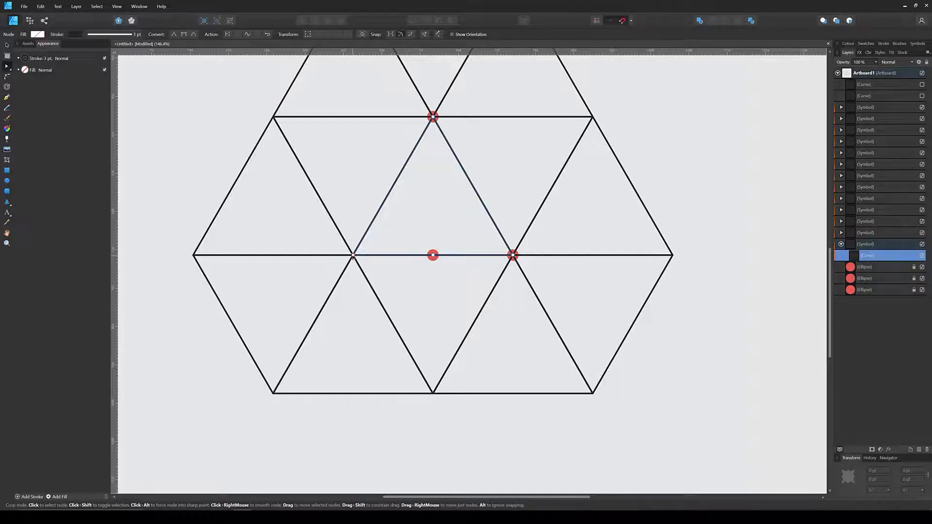
{"action": "left_click_drag", "start_coordinate": [353, 255], "coordinate": [386, 233]}
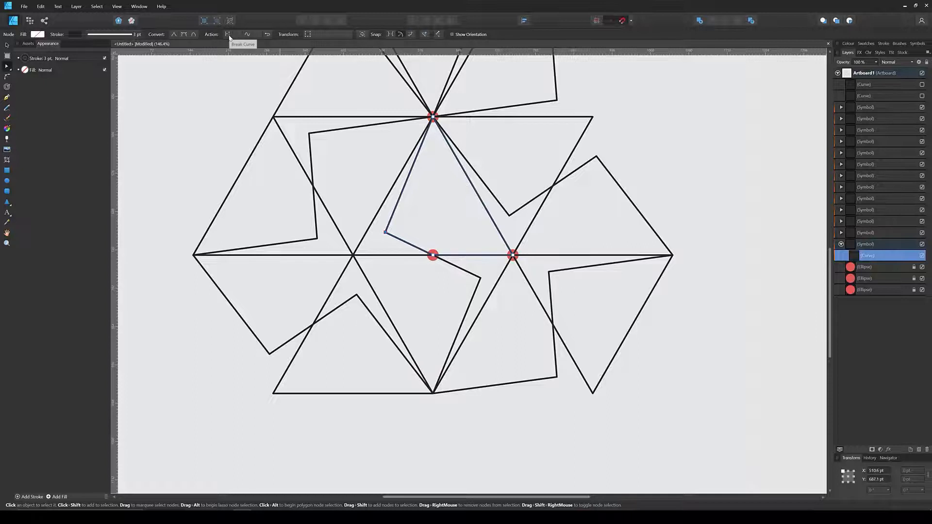
{"action": "left_click", "coordinate": [388, 215]}
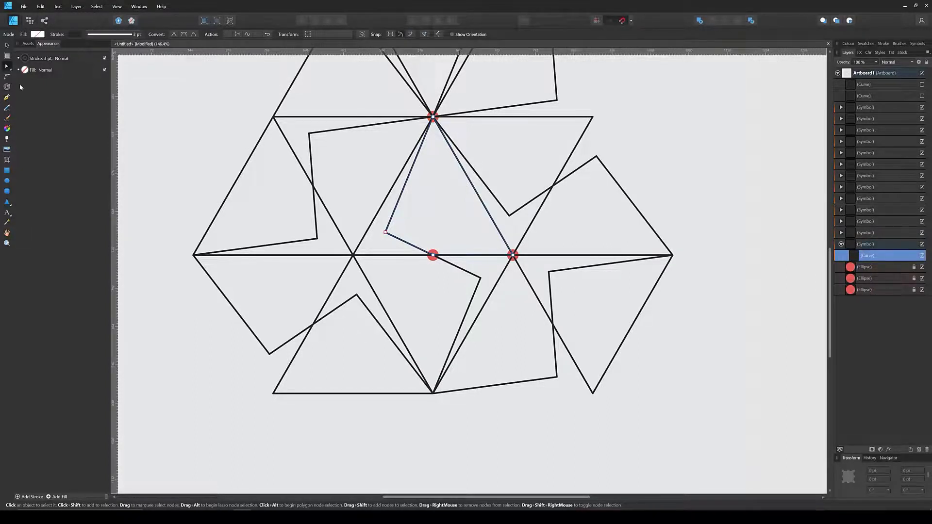
- Delete the nodes at the break, leaving an open curve from the apex through the lower-right vertex to the base midpoint
{"action": "left_click_drag", "start_coordinate": [400, 223], "coordinate": [378, 240]}
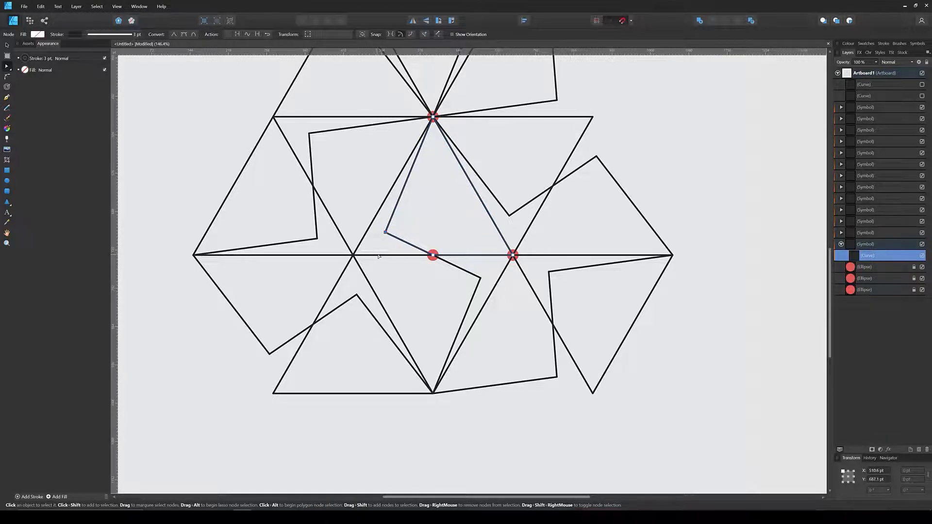
{"action": "key", "text": "Delete"}
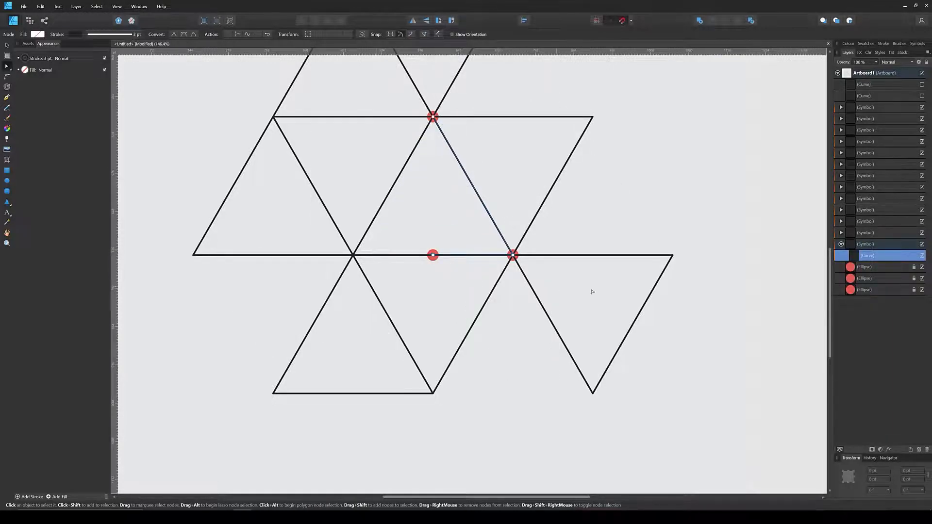
{"action": "scroll", "coordinate": [684, 301], "scroll_direction": "down", "scroll_amount": 3}
{"action": "scroll", "coordinate": [666, 287], "scroll_direction": "up", "scroll_amount": 2}
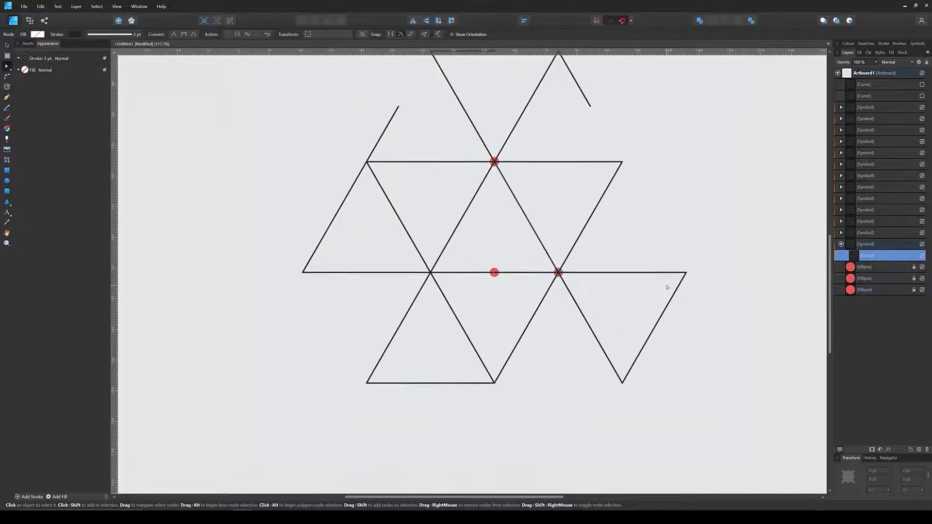
{"action": "left_click_drag", "start_coordinate": [649, 269], "coordinate": [603, 273]}
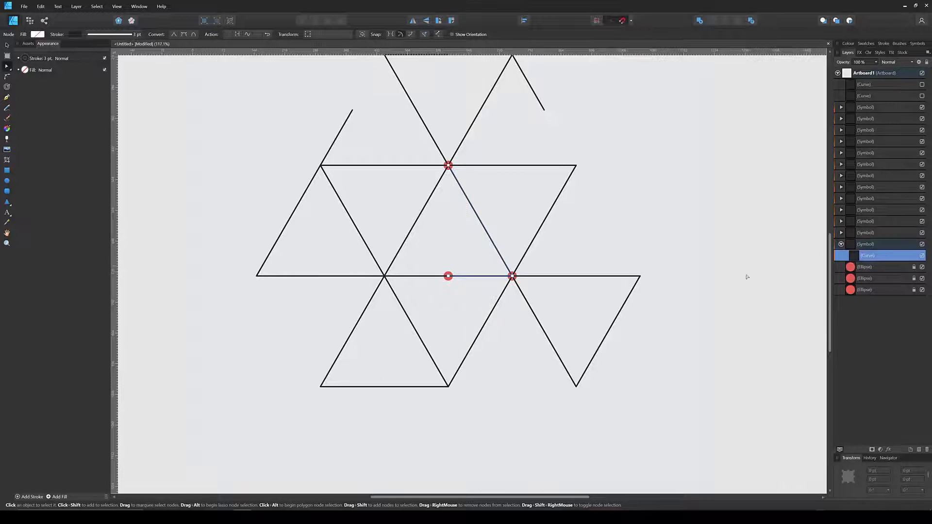
- Try bending the central curve's right side and base segment, undoing the trial edits
{"action": "mouse_move", "coordinate": [488, 223]}
{"action": "left_mouse_down"}
{"action": "mouse_move", "coordinate": [505, 208]}
{"action": "mouse_move", "coordinate": [495, 216]}
{"action": "left_mouse_up"}
{"action": "key", "text": "ctrl+z"}
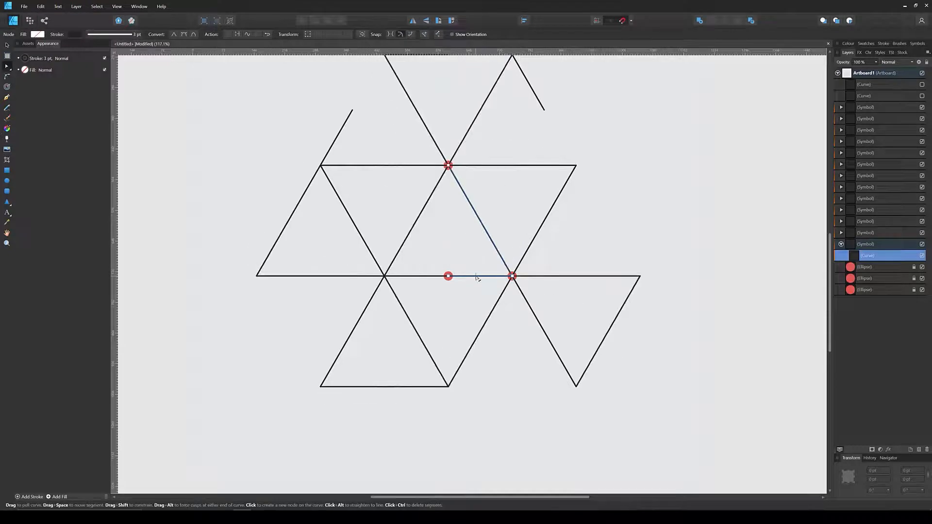
{"action": "mouse_move", "coordinate": [479, 274]}
{"action": "left_mouse_down"}
{"action": "mouse_move", "coordinate": [473, 258]}
{"action": "mouse_move", "coordinate": [468, 276]}
{"action": "left_mouse_up"}
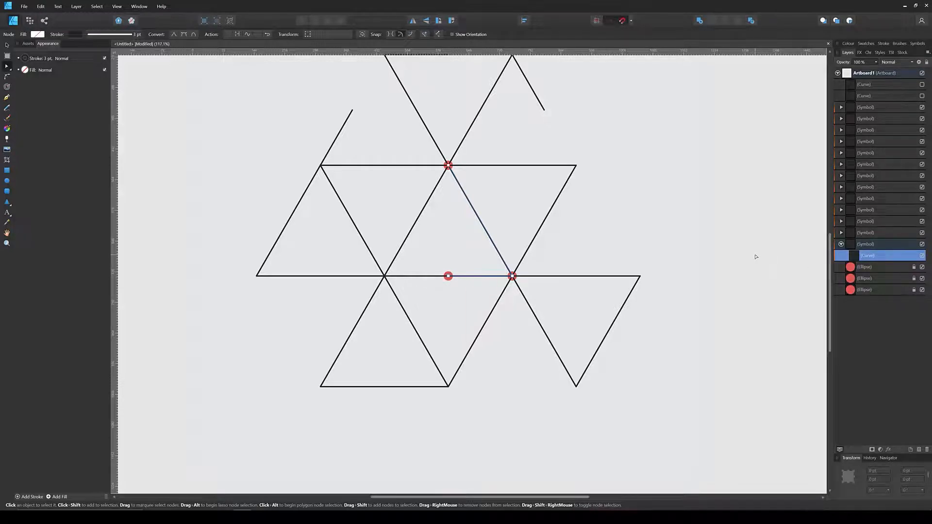
- Add a node on the central curve's right side near the apex, make it sharp, and move it to about X 673.9 pt, Y 496.8 pt
{"action": "scroll", "coordinate": [637, 237], "scroll_direction": "up", "scroll_amount": 2}
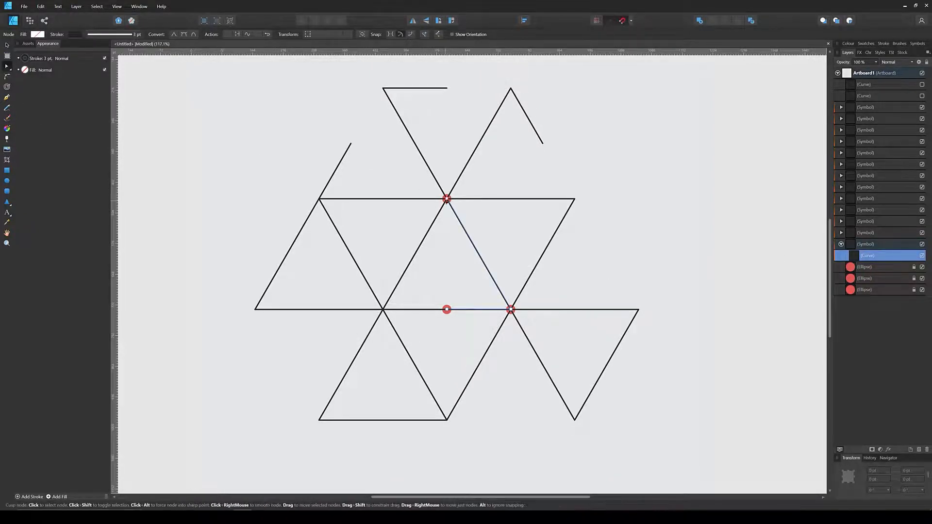
{"action": "left_click", "coordinate": [446, 198]}
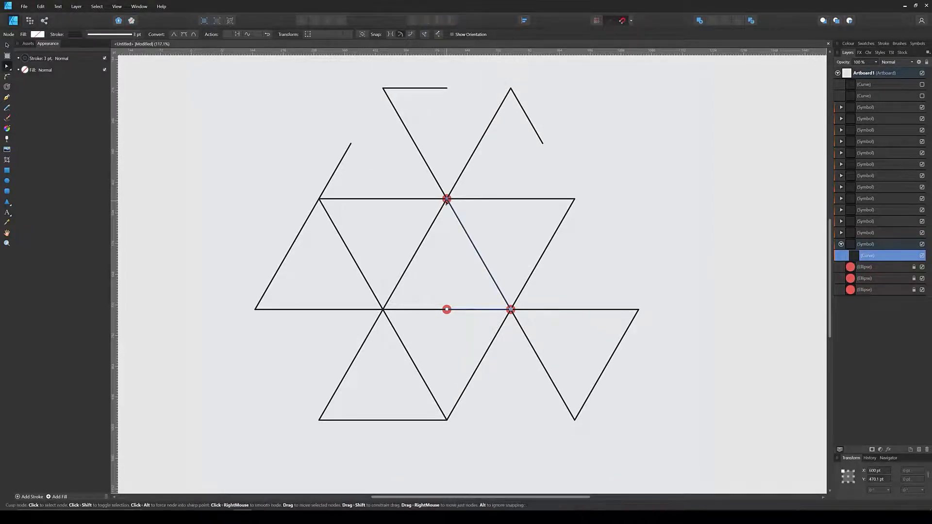
{"action": "left_click", "coordinate": [174, 35]}
{"action": "left_click", "coordinate": [446, 309]}
{"action": "left_click", "coordinate": [463, 228]}
{"action": "left_click_drag", "start_coordinate": [464, 227], "coordinate": [475, 215]}
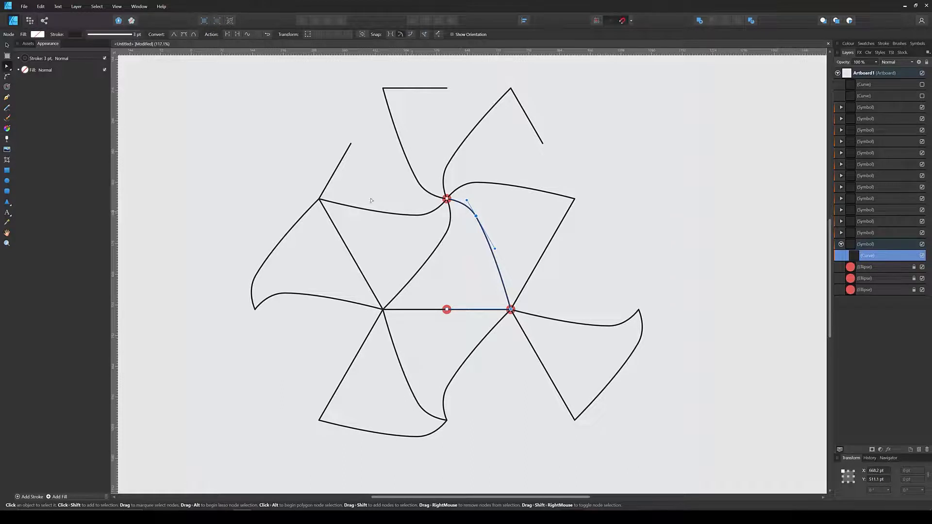
{"action": "left_click", "coordinate": [173, 34]}
{"action": "left_click_drag", "start_coordinate": [476, 216], "coordinate": [478, 210]}
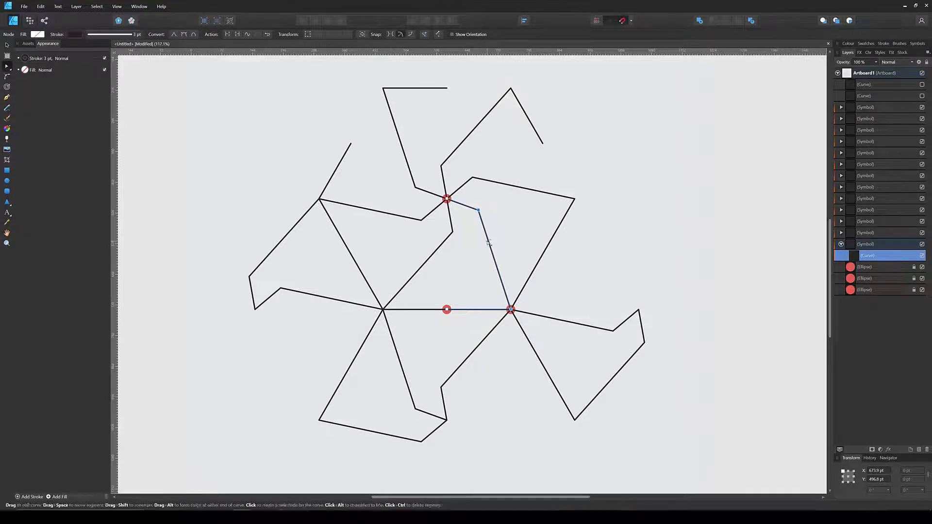
- Add more nodes zigzagging down the central curve's right side and two nodes on its base half
{"action": "left_click_drag", "start_coordinate": [488, 242], "coordinate": [480, 203]}
{"action": "left_click_drag", "start_coordinate": [505, 222], "coordinate": [515, 221]}
{"action": "left_click_drag", "start_coordinate": [514, 255], "coordinate": [493, 249]}
{"action": "left_click_drag", "start_coordinate": [503, 284], "coordinate": [515, 277]}
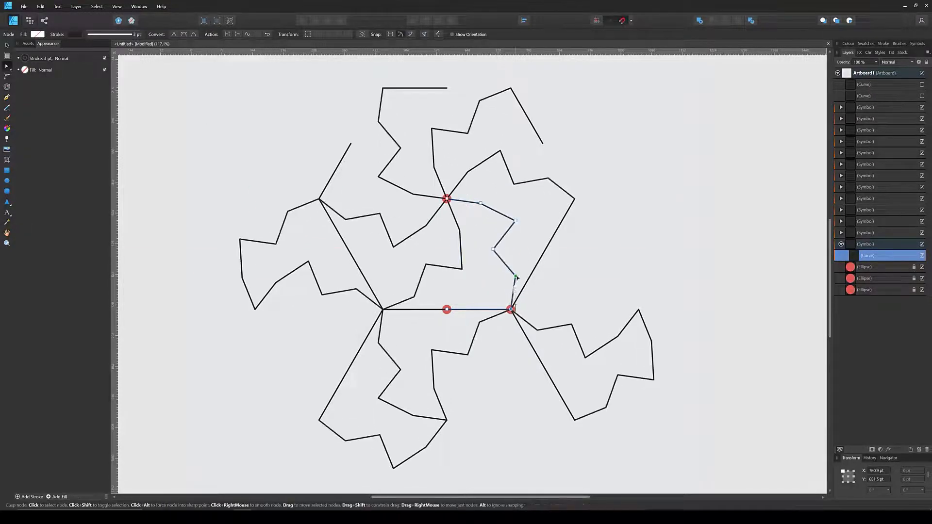
{"action": "left_click_drag", "start_coordinate": [478, 309], "coordinate": [481, 295]}
{"action": "left_click_drag", "start_coordinate": [480, 203], "coordinate": [506, 208]}
{"action": "left_click", "coordinate": [462, 303]}
{"action": "left_click_drag", "start_coordinate": [462, 303], "coordinate": [469, 317]}
- Rearrange the right-side nodes into a notch and outward peak near the apex, and move both base nodes below the baseline
{"action": "left_click_drag", "start_coordinate": [493, 250], "coordinate": [469, 223]}
{"action": "left_click_drag", "start_coordinate": [506, 208], "coordinate": [506, 233]}
{"action": "left_click_drag", "start_coordinate": [516, 277], "coordinate": [501, 272]}
{"action": "left_click_drag", "start_coordinate": [469, 223], "coordinate": [476, 215]}
{"action": "left_click_drag", "start_coordinate": [469, 317], "coordinate": [462, 304]}
{"action": "left_click_drag", "start_coordinate": [468, 272], "coordinate": [501, 204]}
{"action": "left_click_drag", "start_coordinate": [476, 215], "coordinate": [479, 224]}
{"action": "left_click_drag", "start_coordinate": [501, 272], "coordinate": [493, 277]}
{"action": "left_click_drag", "start_coordinate": [481, 295], "coordinate": [477, 319]}
{"action": "left_click_drag", "start_coordinate": [462, 305], "coordinate": [465, 315]}
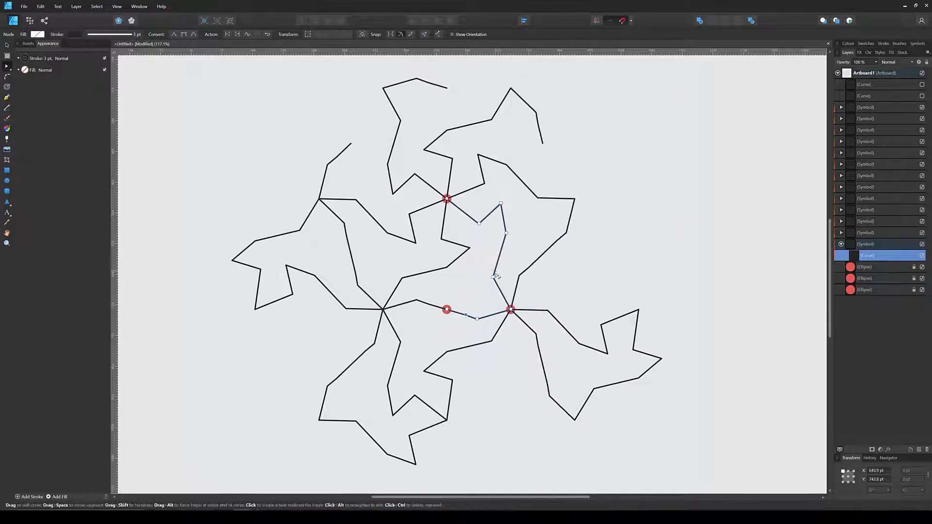
- Add another right-side node and rearrange the nodes into a broad outward bulge that cuts inward above the lower-right vertex
{"action": "left_click_drag", "start_coordinate": [493, 277], "coordinate": [484, 283]}
{"action": "left_click_drag", "start_coordinate": [506, 233], "coordinate": [482, 289]}
{"action": "mouse_move", "coordinate": [479, 223]}
{"action": "left_mouse_down"}
{"action": "mouse_move", "coordinate": [474, 231]}
{"action": "mouse_move", "coordinate": [473, 216]}
{"action": "left_mouse_up"}
{"action": "left_click_drag", "start_coordinate": [506, 259], "coordinate": [474, 294]}
{"action": "left_click", "coordinate": [483, 267]}
{"action": "mouse_move", "coordinate": [461, 278]}
{"action": "left_mouse_down"}
{"action": "mouse_move", "coordinate": [489, 271]}
{"action": "mouse_move", "coordinate": [477, 272]}
{"action": "left_mouse_up"}
{"action": "left_click_drag", "start_coordinate": [501, 203], "coordinate": [465, 240]}
{"action": "left_click_drag", "start_coordinate": [466, 315], "coordinate": [464, 323]}
{"action": "left_click_drag", "start_coordinate": [474, 216], "coordinate": [477, 194]}
{"action": "left_click_drag", "start_coordinate": [465, 239], "coordinate": [501, 240]}
{"action": "left_click_drag", "start_coordinate": [477, 272], "coordinate": [496, 257]}
{"action": "left_click_drag", "start_coordinate": [475, 293], "coordinate": [502, 274]}
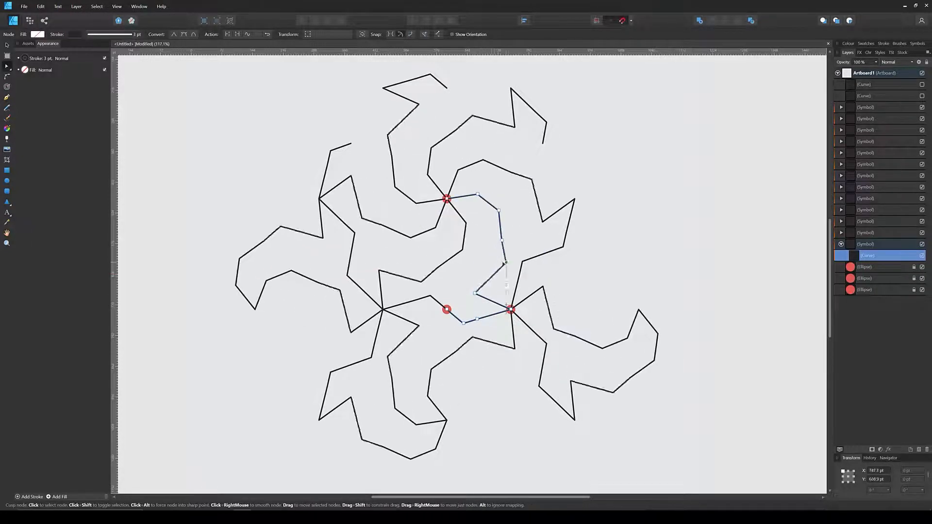
- Shape a rounded head beside the apex, pinch the right side inward below it, and raise both base nodes above the baseline
{"action": "left_click_drag", "start_coordinate": [477, 194], "coordinate": [472, 184]}
{"action": "left_click_drag", "start_coordinate": [495, 212], "coordinate": [499, 203]}
{"action": "left_click_drag", "start_coordinate": [501, 240], "coordinate": [492, 226]}
{"action": "left_click_drag", "start_coordinate": [496, 257], "coordinate": [489, 254]}
{"action": "left_click_drag", "start_coordinate": [477, 319], "coordinate": [479, 297]}
{"action": "left_click_drag", "start_coordinate": [464, 321], "coordinate": [496, 225]}
{"action": "left_click_drag", "start_coordinate": [472, 184], "coordinate": [473, 180]}
{"action": "left_click_drag", "start_coordinate": [498, 203], "coordinate": [474, 187]}
{"action": "left_click_drag", "start_coordinate": [485, 257], "coordinate": [489, 246]}
{"action": "left_click_drag", "start_coordinate": [467, 278], "coordinate": [516, 279]}
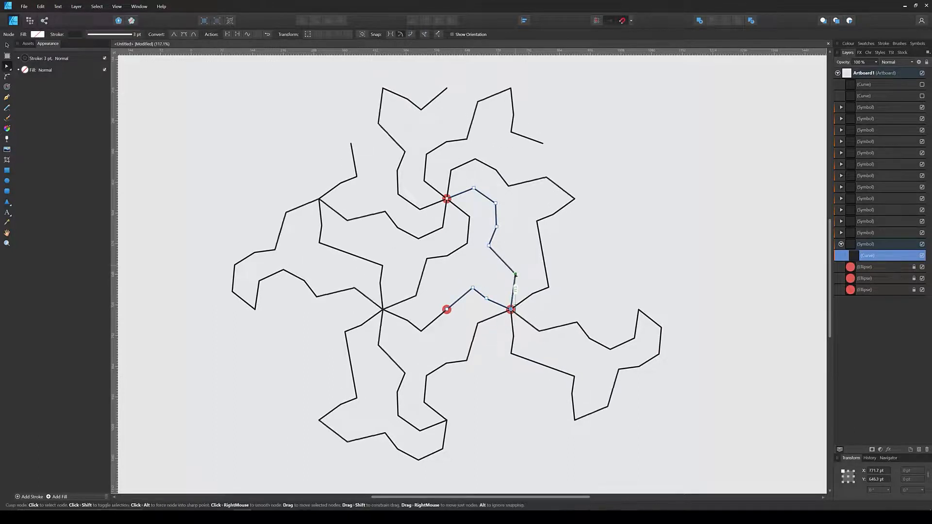
- Form a deeper neck with an outward corner below the head, and set the base nodes on opposite sides of the baseline
{"action": "left_click_drag", "start_coordinate": [489, 246], "coordinate": [489, 254]}
{"action": "left_click_drag", "start_coordinate": [472, 288], "coordinate": [469, 277]}
{"action": "left_click_drag", "start_coordinate": [487, 299], "coordinate": [473, 314]}
{"action": "mouse_move", "coordinate": [515, 280]}
{"action": "left_mouse_down"}
{"action": "mouse_move", "coordinate": [498, 280]}
{"action": "mouse_move", "coordinate": [502, 273]}
{"action": "left_mouse_up"}
{"action": "left_click_drag", "start_coordinate": [473, 314], "coordinate": [482, 302]}
{"action": "left_click_drag", "start_coordinate": [490, 254], "coordinate": [487, 227]}
{"action": "left_click_drag", "start_coordinate": [469, 274], "coordinate": [463, 317]}
{"action": "left_click_drag", "start_coordinate": [500, 250], "coordinate": [512, 241]}
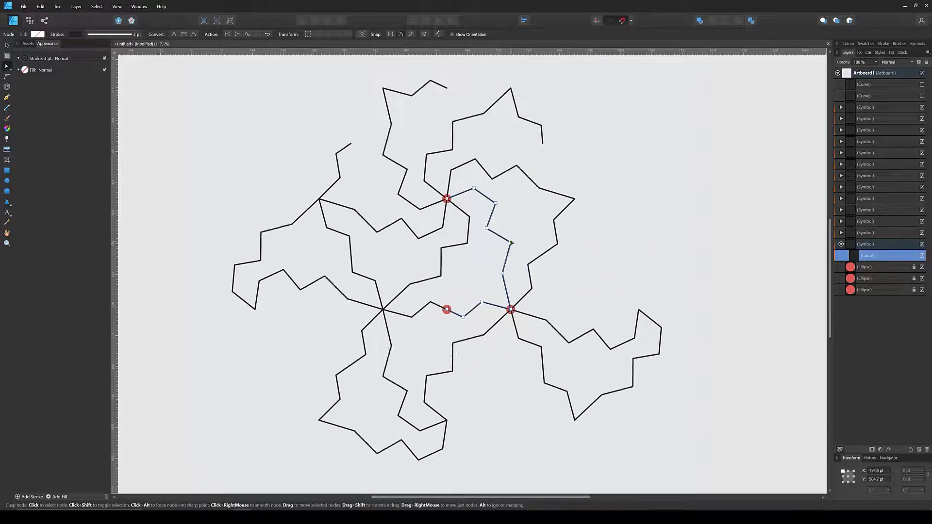
- Pull the lower right-side nodes inward to form a slim neck, and raise the inner base node into a tall spike
{"action": "left_click_drag", "start_coordinate": [503, 273], "coordinate": [517, 260]}
{"action": "mouse_move", "coordinate": [486, 227]}
{"action": "left_mouse_down"}
{"action": "mouse_move", "coordinate": [511, 213]}
{"action": "mouse_move", "coordinate": [486, 235]}
{"action": "left_mouse_up"}
{"action": "left_click_drag", "start_coordinate": [518, 260], "coordinate": [492, 270]}
{"action": "left_click_drag", "start_coordinate": [512, 242], "coordinate": [485, 254]}
{"action": "left_click_drag", "start_coordinate": [463, 317], "coordinate": [470, 277]}
{"action": "left_click_drag", "start_coordinate": [482, 302], "coordinate": [478, 310]}
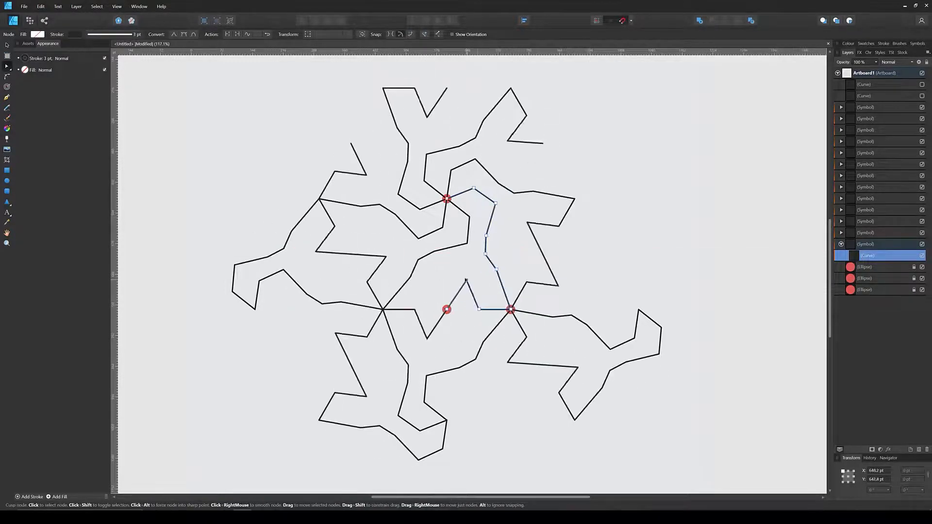
- Fine-tune the head, neck and base nodes of the bird outline, and deselect the curve
{"action": "left_click_drag", "start_coordinate": [492, 270], "coordinate": [503, 275]}
{"action": "left_click_drag", "start_coordinate": [478, 310], "coordinate": [480, 305]}
{"action": "left_click_drag", "start_coordinate": [485, 254], "coordinate": [487, 254]}
{"action": "left_click_drag", "start_coordinate": [486, 236], "coordinate": [493, 199]}
{"action": "left_click_drag", "start_coordinate": [471, 276], "coordinate": [481, 302]}
{"action": "left_click", "coordinate": [506, 263]}
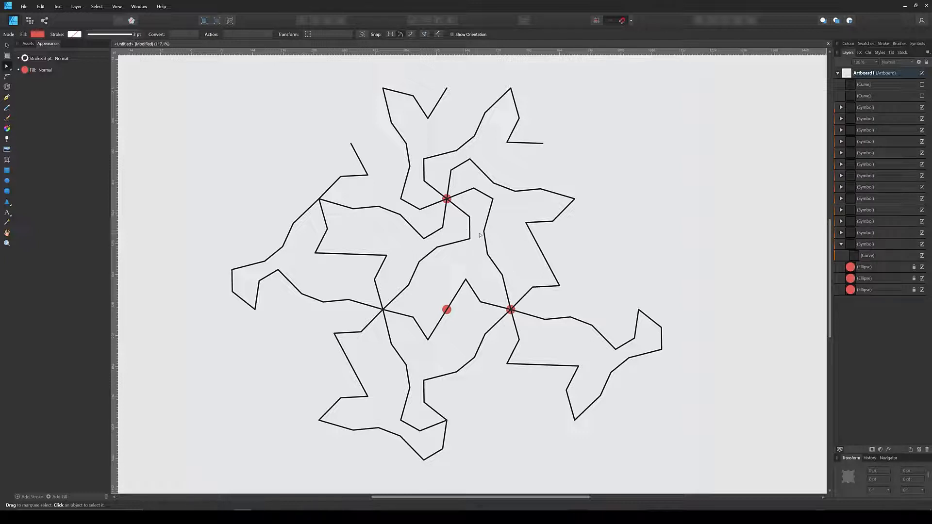
- Reselect the central curve and bend its straight segments into smooth arcs, moving the base spike's tip upward
{"action": "left_click", "coordinate": [856, 254]}
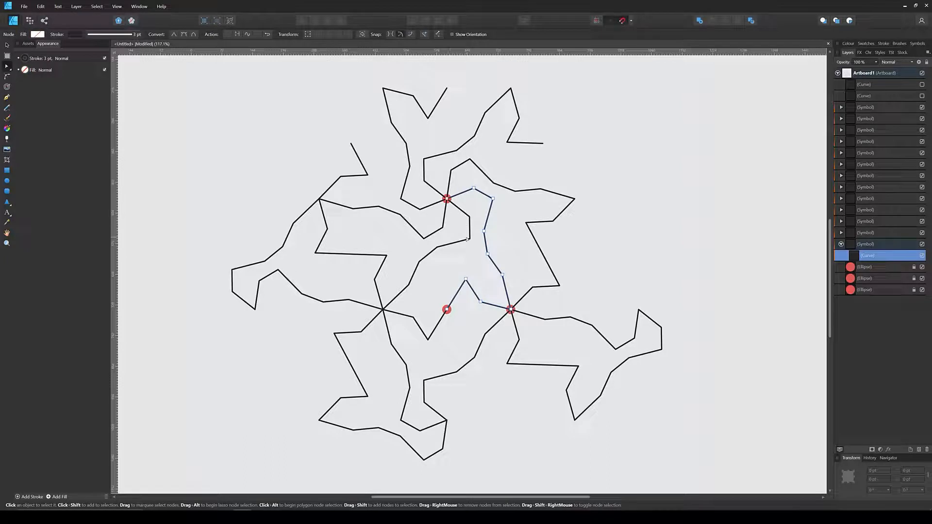
{"action": "scroll", "coordinate": [468, 238], "scroll_direction": "up", "scroll_amount": 3}
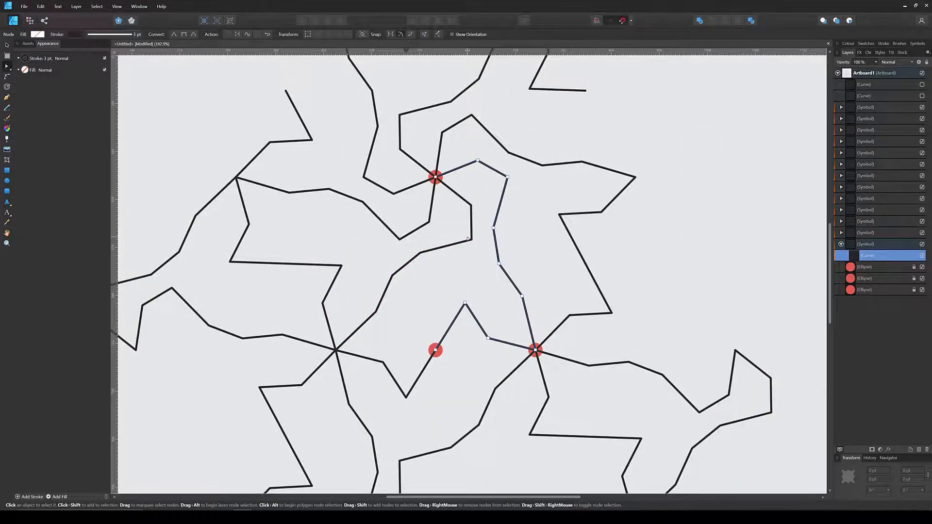
{"action": "left_click", "coordinate": [477, 160]}
{"action": "left_click_drag", "start_coordinate": [477, 160], "coordinate": [471, 161]}
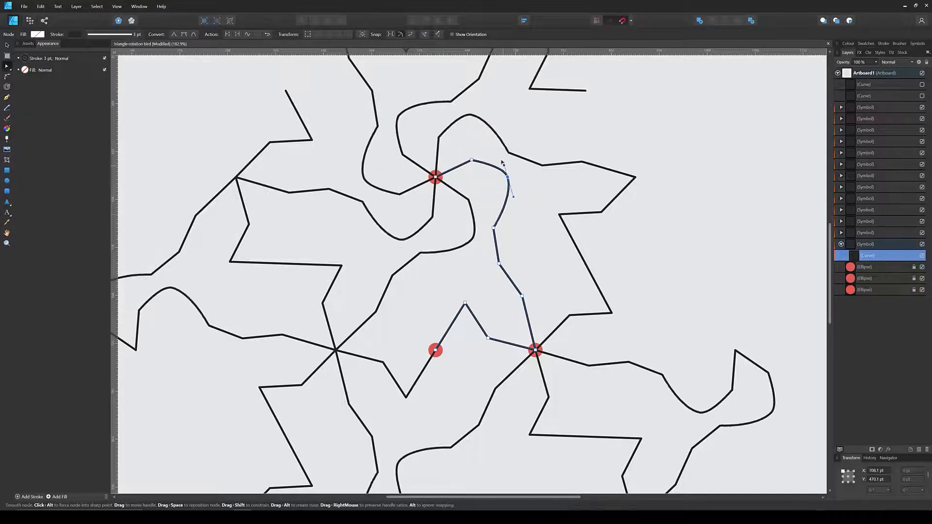
{"action": "left_click", "coordinate": [486, 343]}
{"action": "left_click_drag", "start_coordinate": [465, 303], "coordinate": [464, 288]}
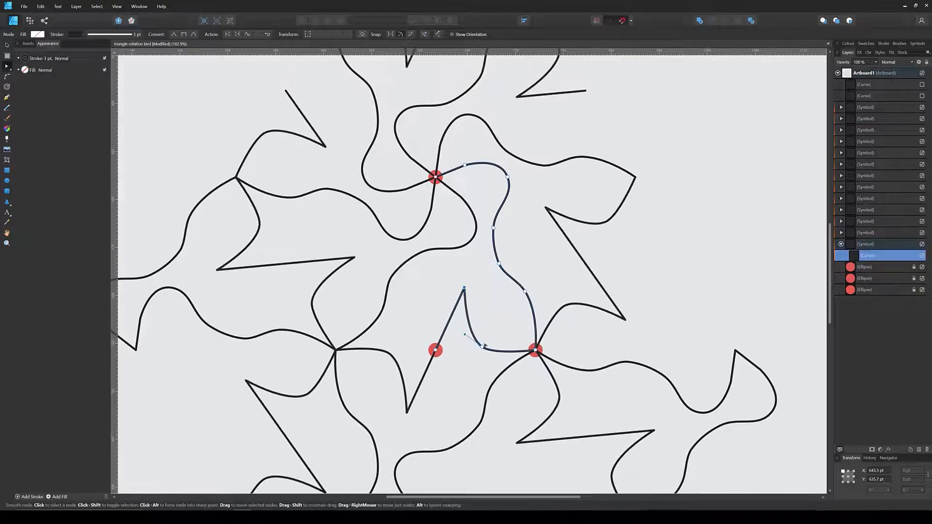
- Refine the smoothed neck and lower-right nodes, raise the base spike's tip further, and deselect the curve
{"action": "left_click_drag", "start_coordinate": [498, 350], "coordinate": [505, 353]}
{"action": "left_click_drag", "start_coordinate": [524, 291], "coordinate": [528, 300]}
{"action": "left_click_drag", "start_coordinate": [499, 263], "coordinate": [497, 264]}
{"action": "left_click_drag", "start_coordinate": [494, 228], "coordinate": [505, 208]}
{"action": "mouse_move", "coordinate": [464, 287]}
{"action": "left_mouse_down"}
{"action": "mouse_move", "coordinate": [459, 303]}
{"action": "mouse_move", "coordinate": [476, 270]}
{"action": "mouse_move", "coordinate": [463, 270]}
{"action": "left_mouse_up"}
{"action": "scroll", "coordinate": [450, 318], "scroll_direction": "down", "scroll_amount": 2}
{"action": "scroll", "coordinate": [454, 360], "scroll_direction": "up", "scroll_amount": 2}
{"action": "scroll", "coordinate": [488, 270], "scroll_direction": "down", "scroll_amount": 3}
{"action": "left_click", "coordinate": [503, 258]}
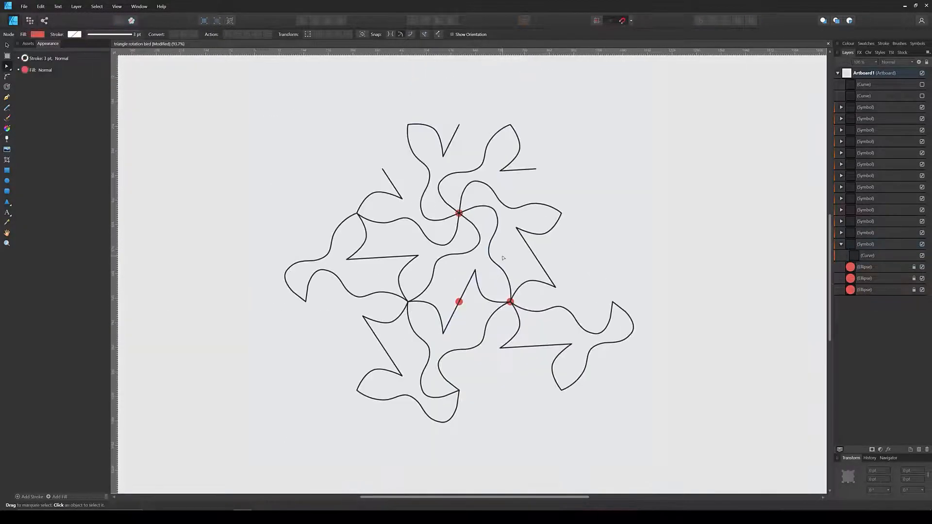
- Select all the symbol instances with the Move tool and detach them from their symbol
{"action": "scroll", "coordinate": [488, 268], "scroll_direction": "up", "scroll_amount": 2}
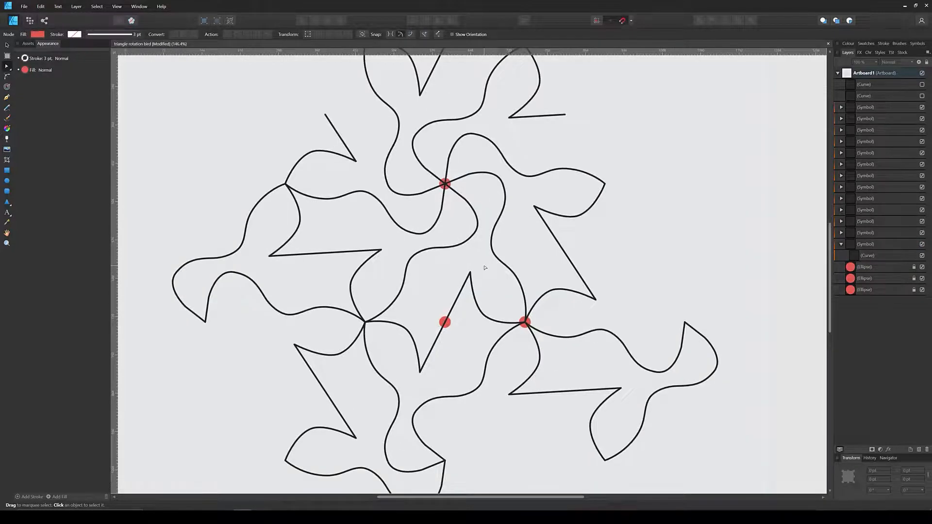
{"action": "left_click", "coordinate": [841, 245]}
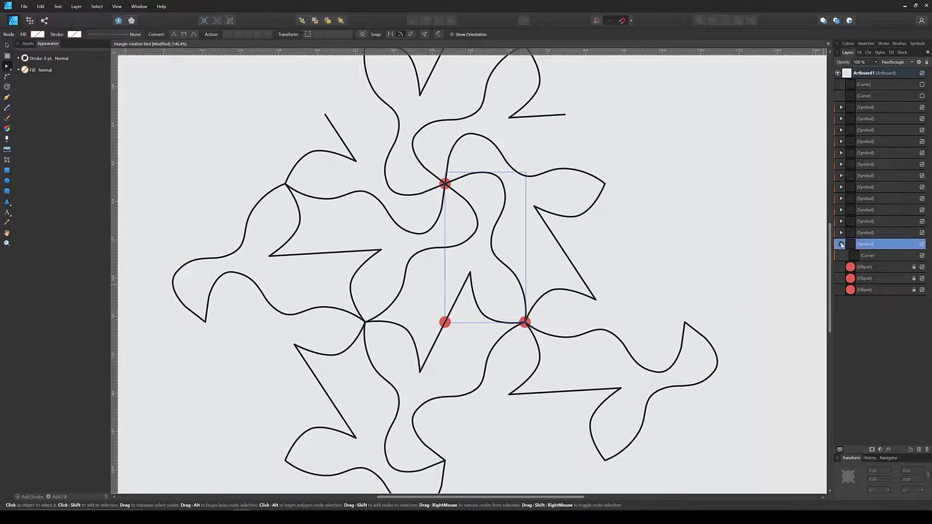
{"action": "left_click", "coordinate": [841, 245]}
{"action": "scroll", "coordinate": [488, 241], "scroll_direction": "down", "scroll_amount": 2}
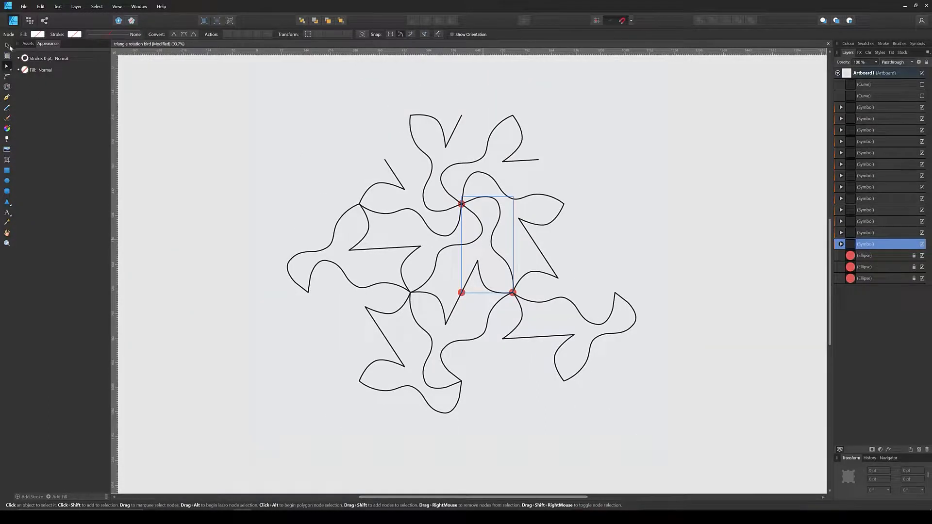
{"action": "left_click", "coordinate": [8, 46]}
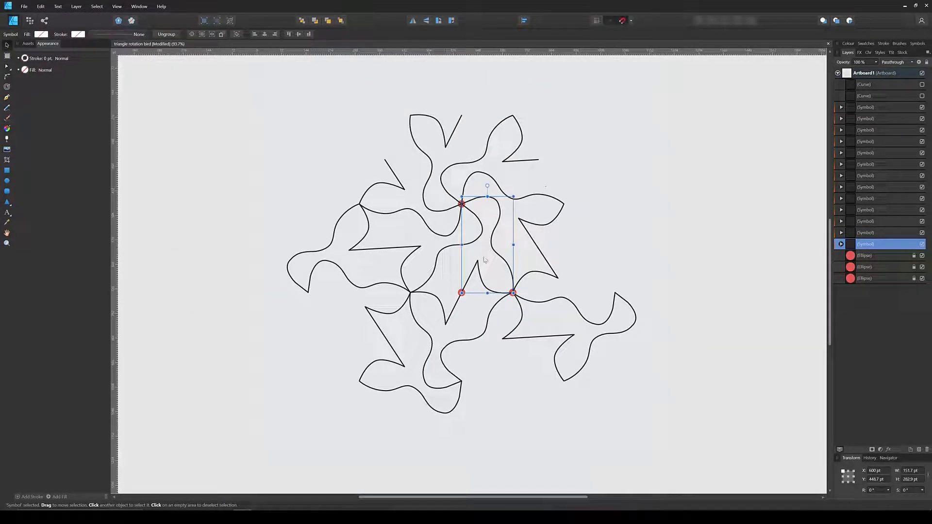
{"action": "left_click", "coordinate": [859, 108], "text": "shift"}
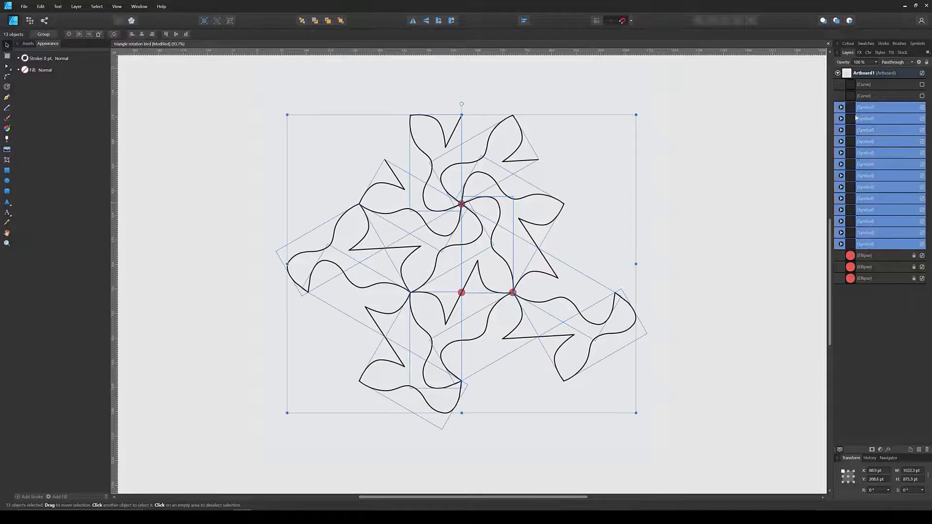
{"action": "left_click", "coordinate": [916, 44]}
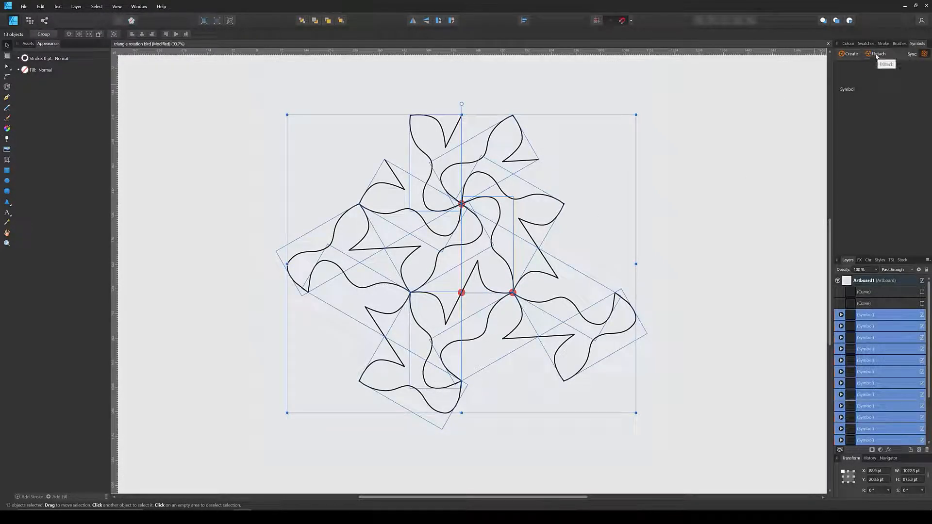
{"action": "left_click", "coordinate": [876, 54]}
{"action": "left_click", "coordinate": [917, 43]}
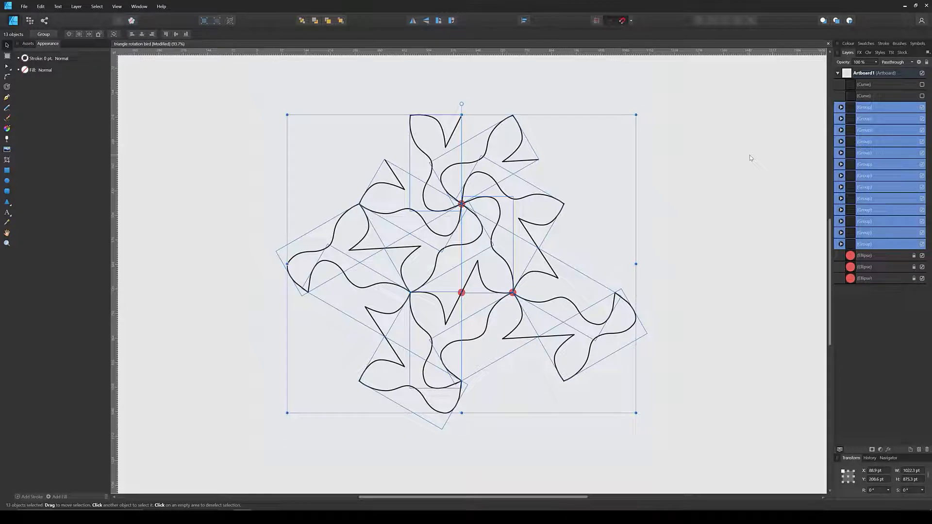
- Ungroup all the detached groups into individual curves and clear the selection
{"action": "right_click", "coordinate": [429, 243]}
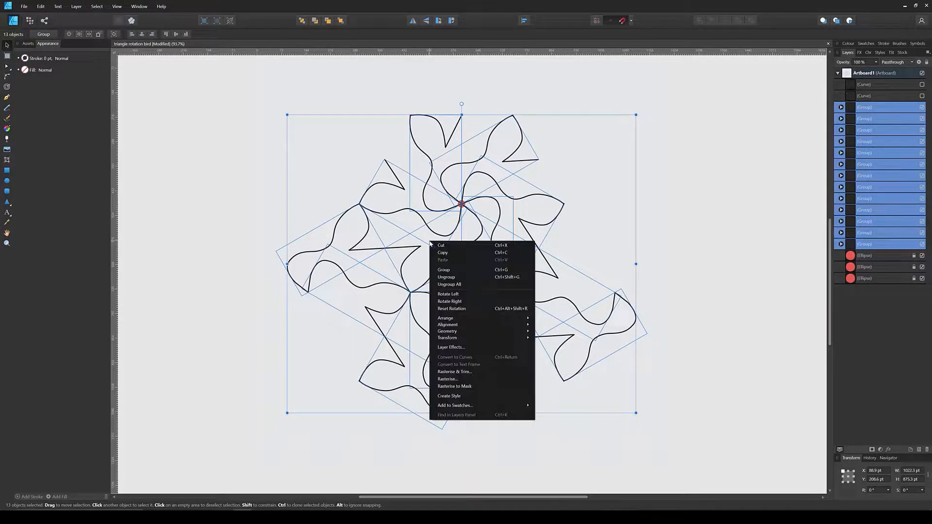
{"action": "left_click", "coordinate": [449, 284]}
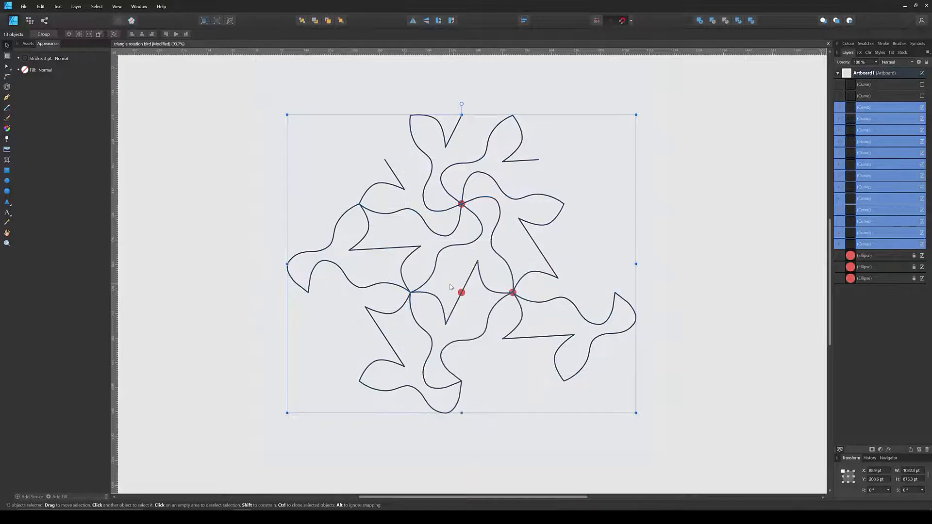
{"action": "left_click", "coordinate": [579, 214]}
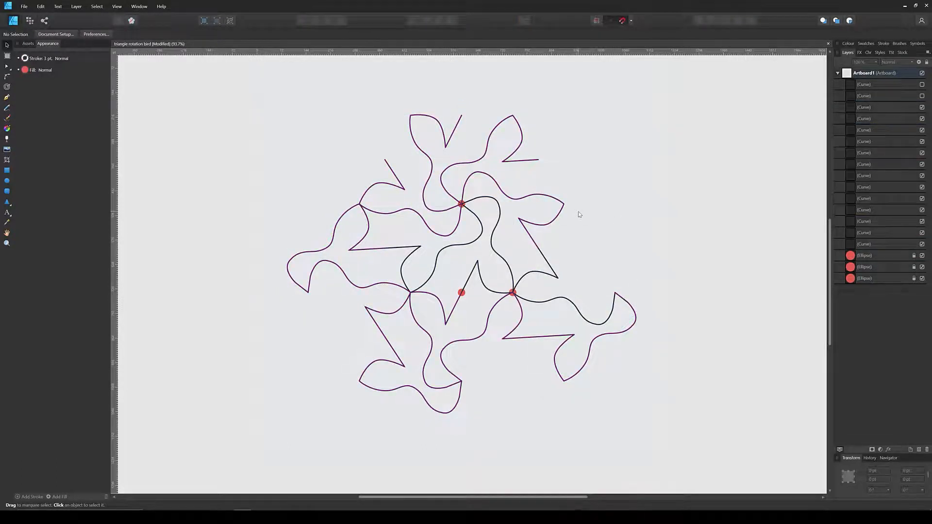
- Delete the three locked red marker circles and clear the selection
{"action": "key", "text": "a"}
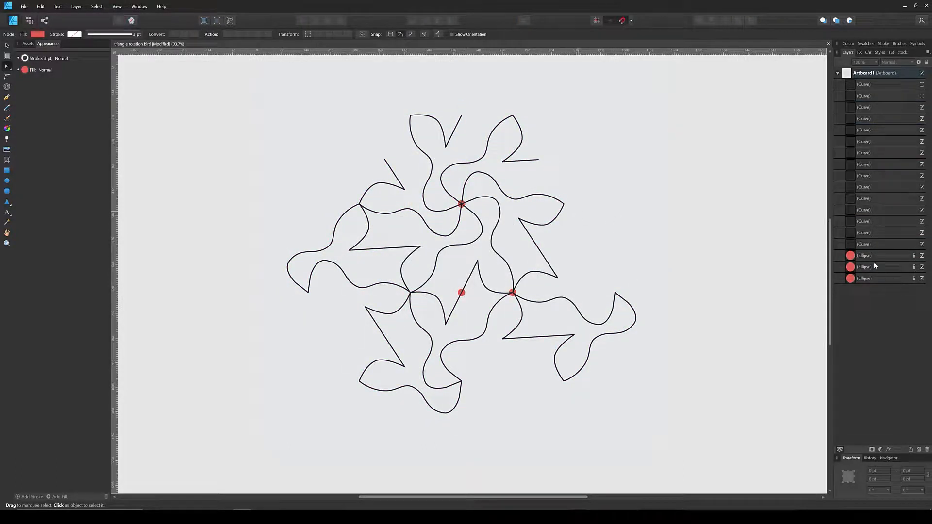
{"action": "left_click", "coordinate": [874, 256]}
{"action": "left_click", "coordinate": [868, 267], "text": "shift"}
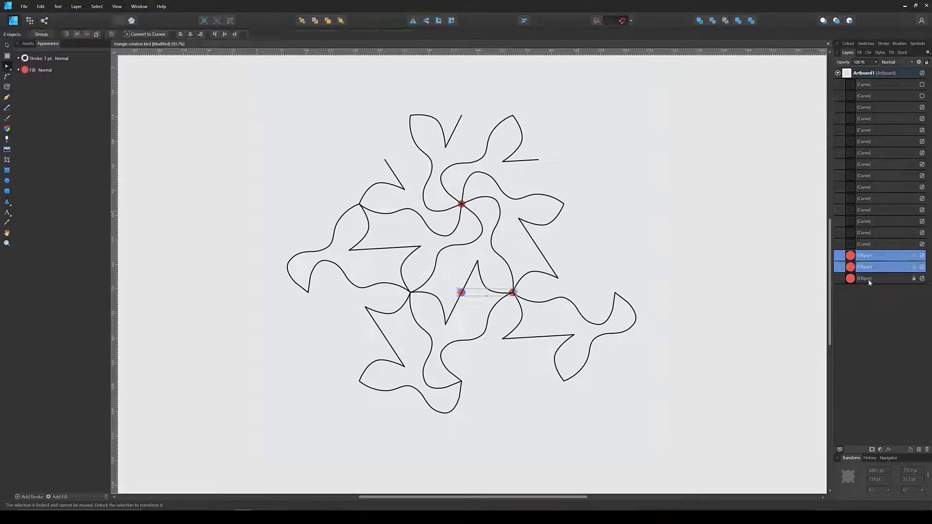
{"action": "left_click", "coordinate": [869, 279], "text": "shift"}
{"action": "left_click", "coordinate": [926, 450]}
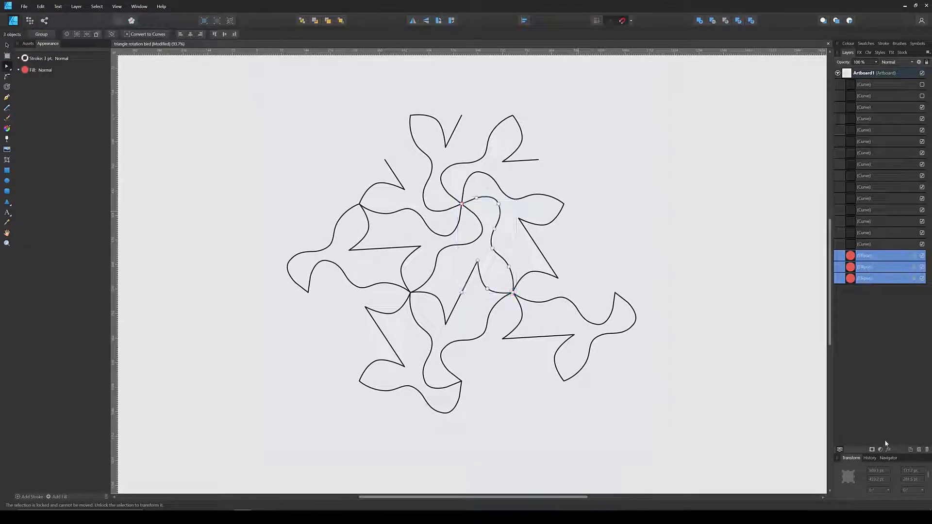
{"action": "left_click", "coordinate": [619, 195]}
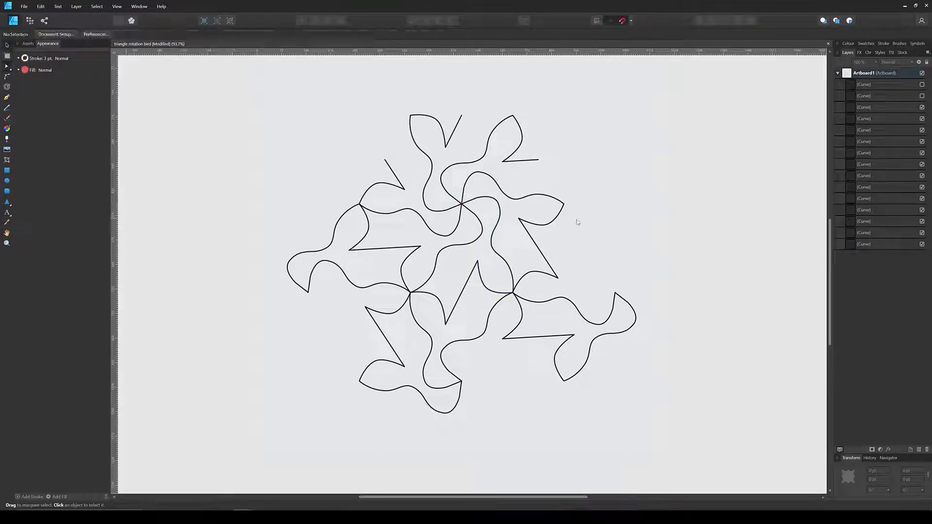
- Delete the two surplus curves at the top of the pattern
{"action": "left_click", "coordinate": [516, 160]}
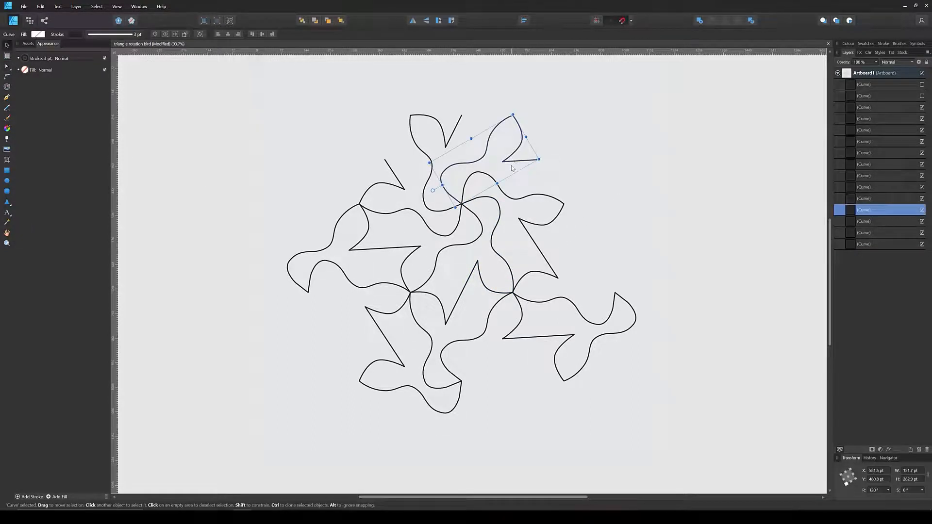
{"action": "key", "text": "Delete"}
{"action": "left_click", "coordinate": [585, 254]}
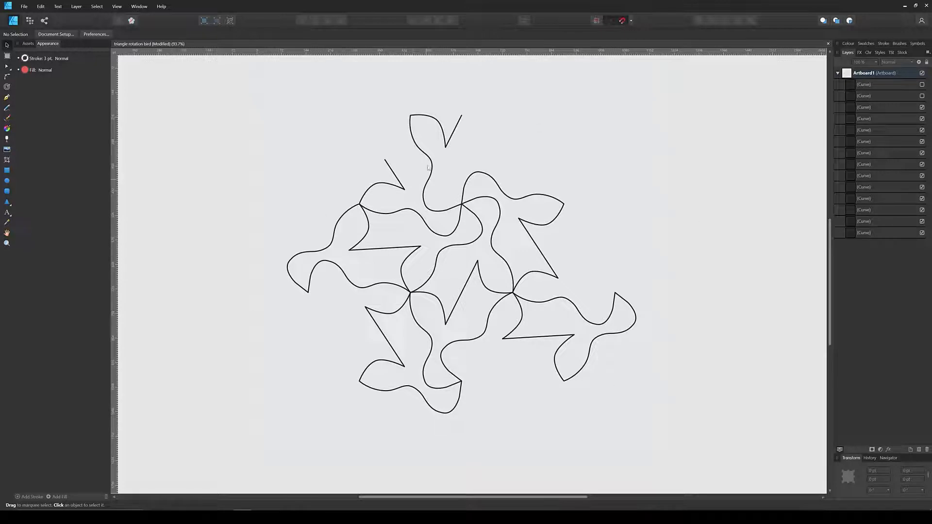
{"action": "left_click", "coordinate": [446, 117]}
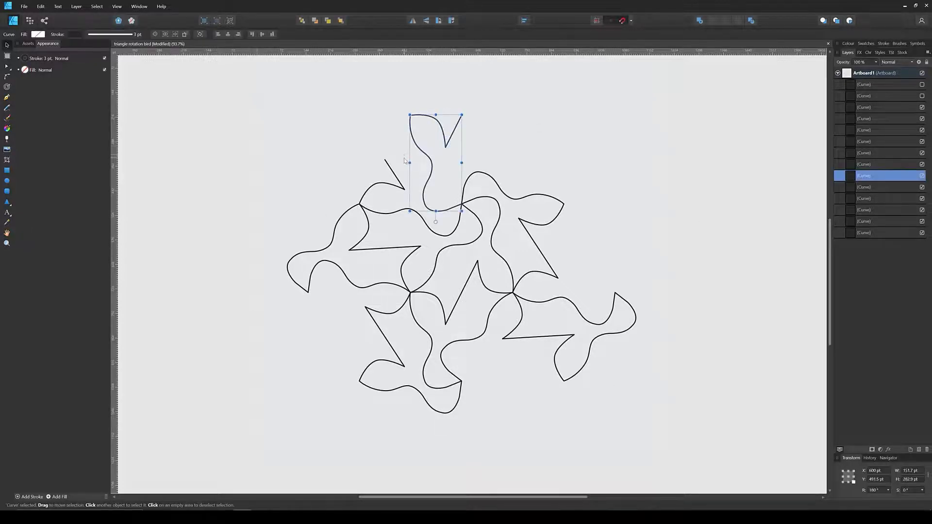
{"action": "key", "text": "Delete"}
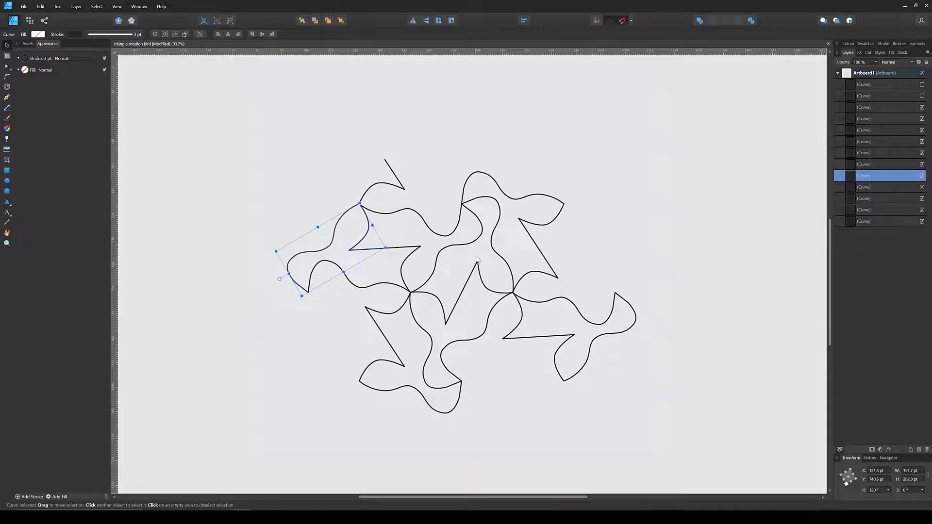
- Delete the three surplus outer curves on the left side of the pattern
{"action": "left_click", "coordinate": [409, 190]}
{"action": "left_click", "coordinate": [378, 204]}
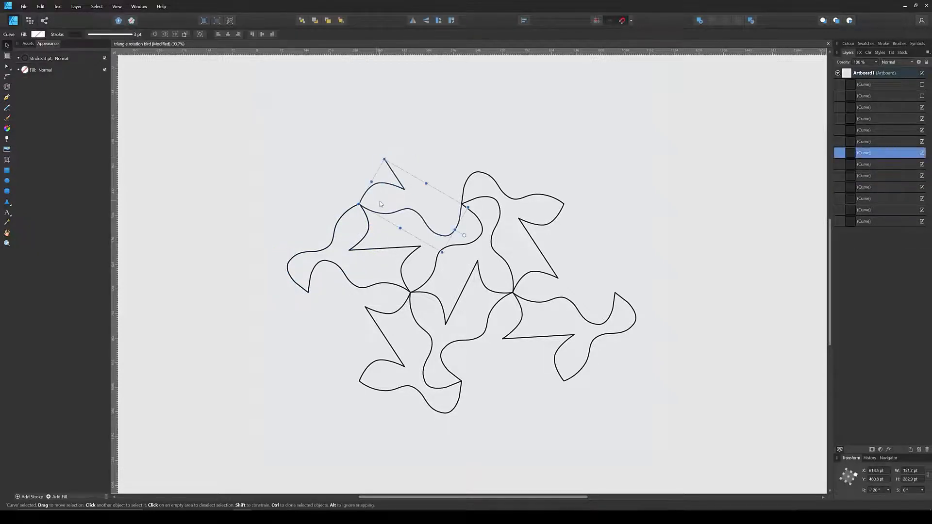
{"action": "key", "text": "Delete"}
{"action": "left_click_drag", "start_coordinate": [385, 188], "coordinate": [305, 285]}
{"action": "key", "text": "Delete"}
{"action": "key", "text": "Delete"}
{"action": "left_click_drag", "start_coordinate": [397, 227], "coordinate": [369, 252]}
{"action": "left_click", "coordinate": [396, 222]}
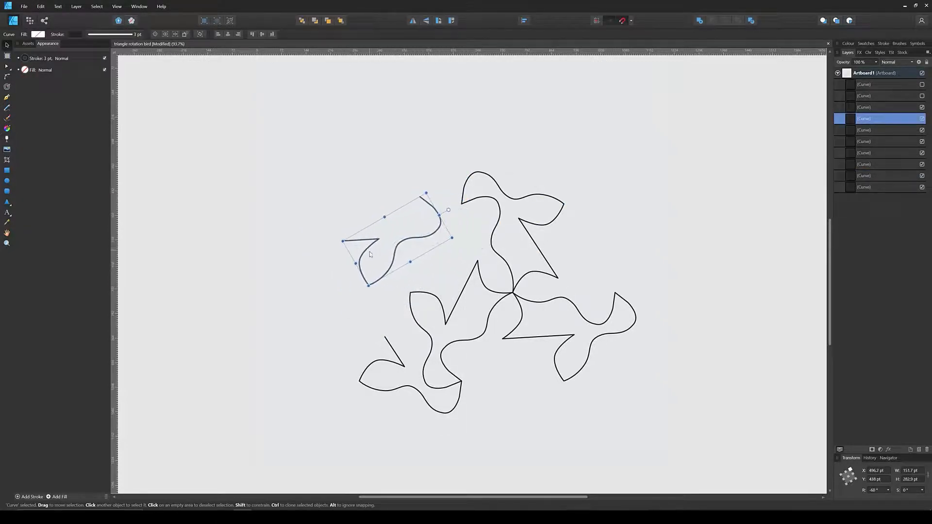
{"action": "key", "text": "ctrl+z"}
{"action": "left_click", "coordinate": [566, 256]}
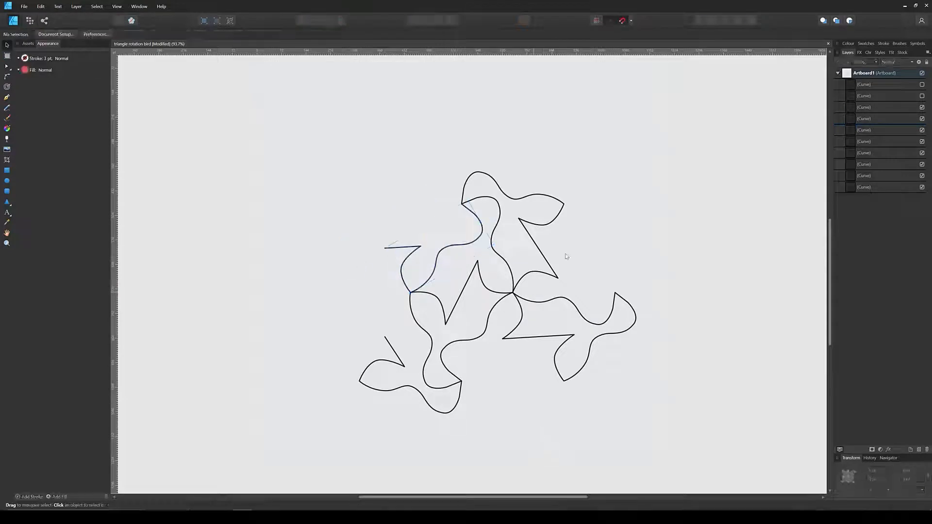
- Delete the surplus curve above the bird's head and the two surplus curves on the right side of the pattern
{"action": "left_click_drag", "start_coordinate": [581, 175], "coordinate": [529, 239]}
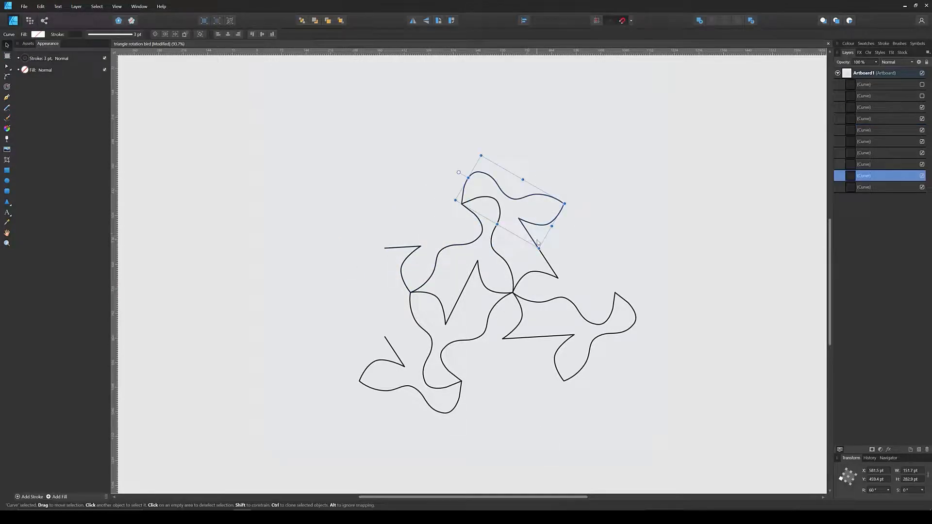
{"action": "key", "text": "Delete"}
{"action": "left_click", "coordinate": [638, 298]}
{"action": "left_click", "coordinate": [593, 351]}
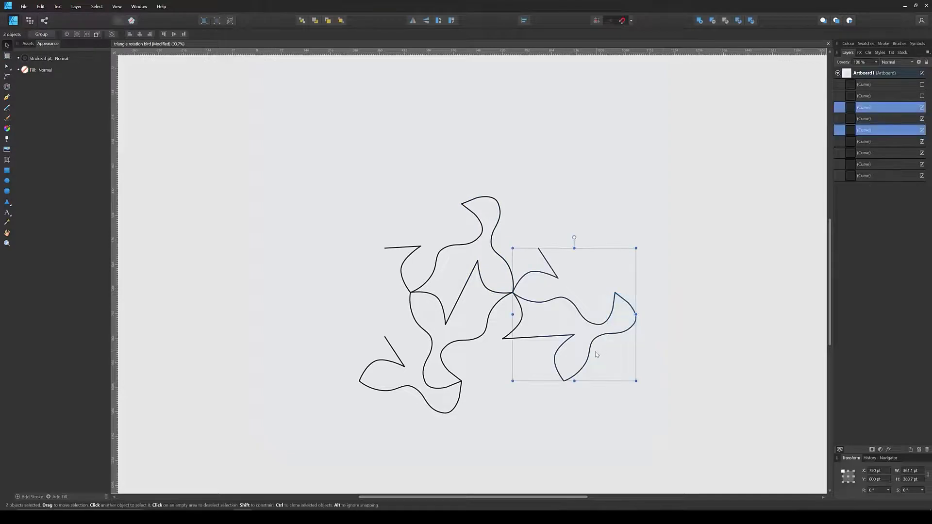
{"action": "key", "text": "Delete"}
{"action": "left_click", "coordinate": [579, 364]}
- Delete the two surplus curves below the bird and clear the selection
{"action": "left_click_drag", "start_coordinate": [451, 439], "coordinate": [378, 342]}
{"action": "left_click_drag", "start_coordinate": [445, 438], "coordinate": [361, 406]}
{"action": "left_click_drag", "start_coordinate": [350, 436], "coordinate": [361, 368]}
{"action": "left_click", "coordinate": [379, 360]}
{"action": "key", "text": "Delete"}
{"action": "left_click_drag", "start_coordinate": [485, 352], "coordinate": [403, 372]}
{"action": "key", "text": "Delete"}
{"action": "left_click", "coordinate": [480, 344]}
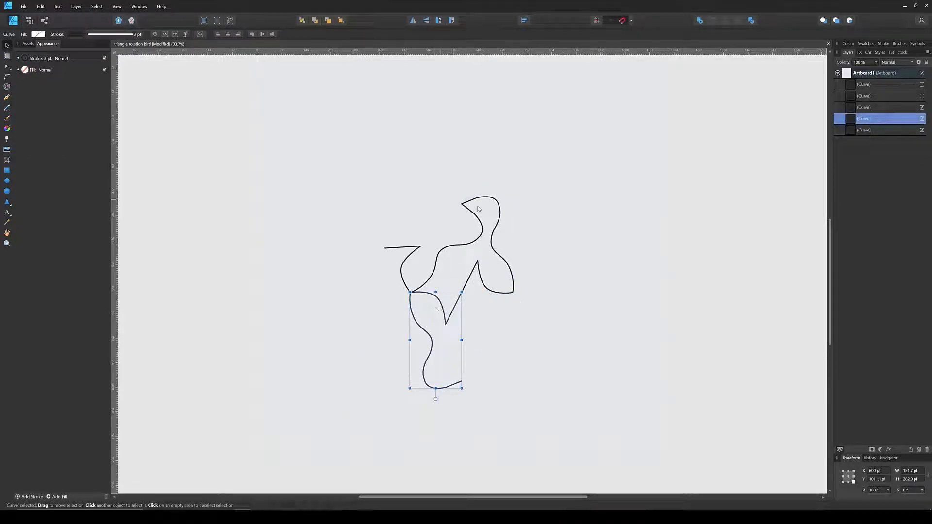
{"action": "left_click", "coordinate": [414, 201]}
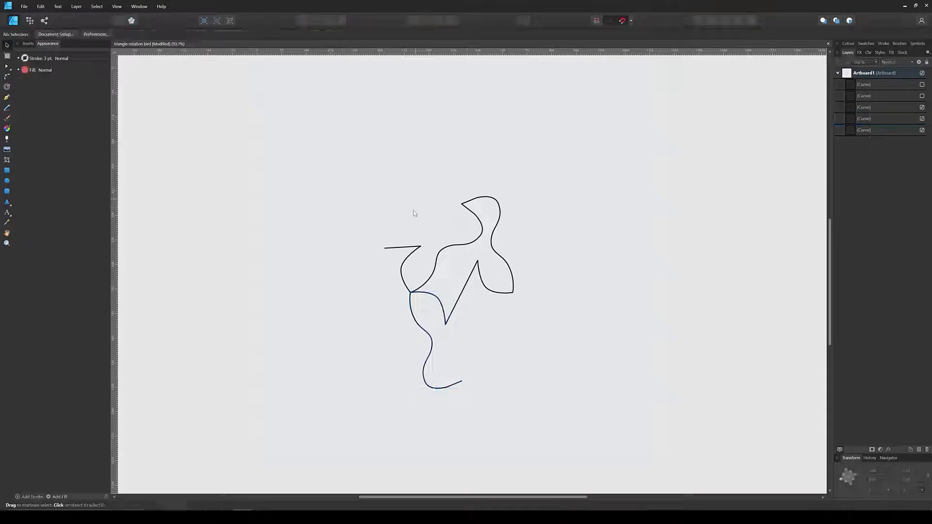
- Delete the nodes of the bird's back curve that extend beyond the left tail tip with the Node tool
{"action": "key", "text": "a"}
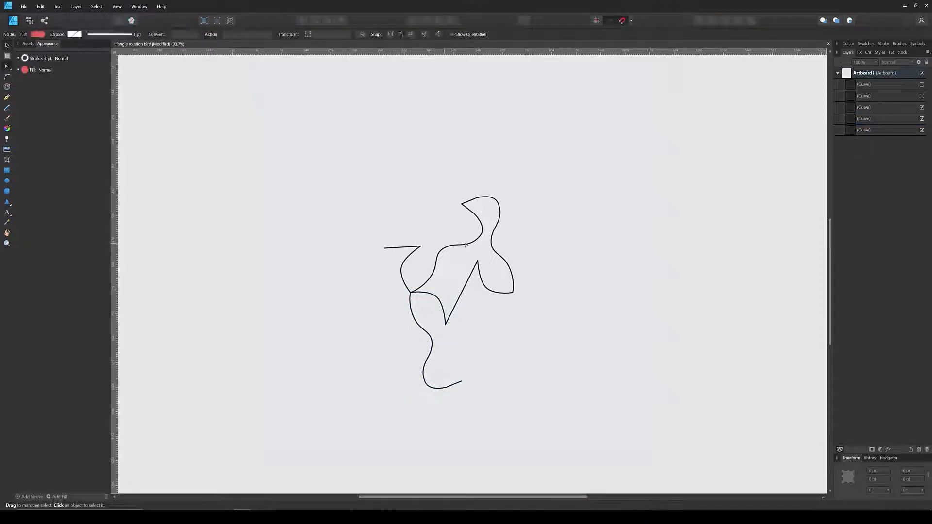
{"action": "left_click", "coordinate": [407, 260]}
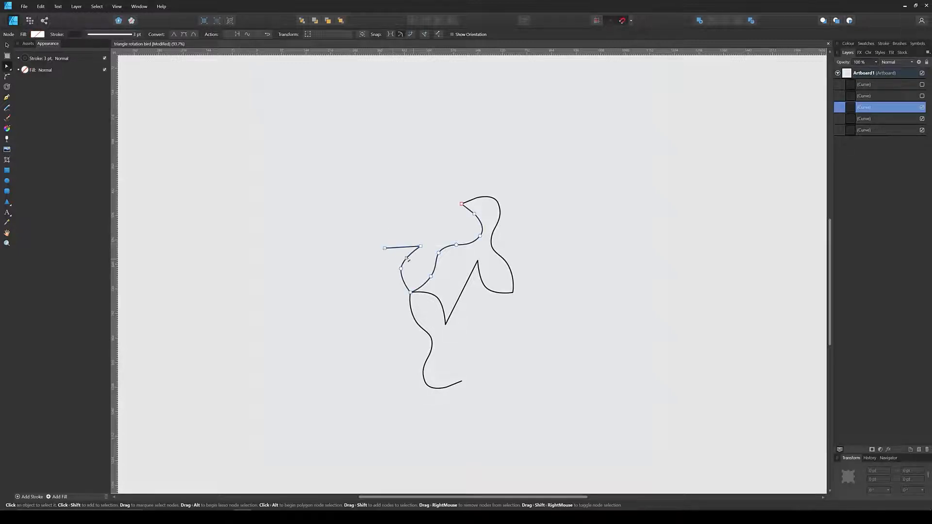
{"action": "left_click", "coordinate": [367, 232]}
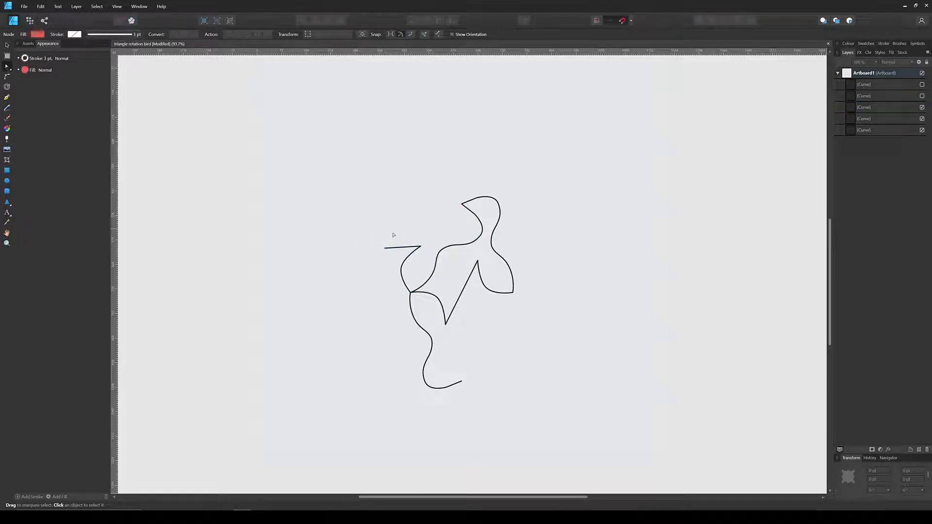
{"action": "left_click_drag", "start_coordinate": [360, 216], "coordinate": [425, 272]}
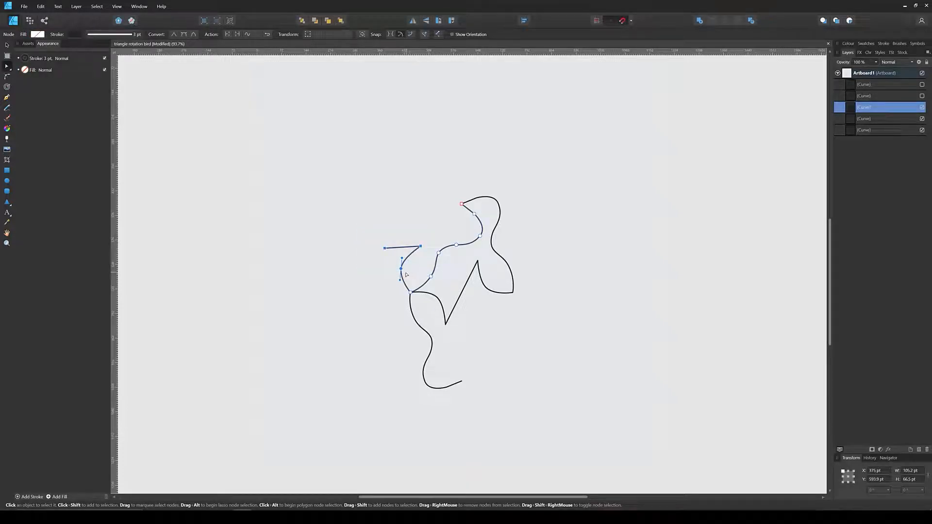
{"action": "key", "text": "Delete"}
- Delete the nodes of the lower tail curve that extend down past the left tail tip, and clear the selection
{"action": "left_click", "coordinate": [443, 383]}
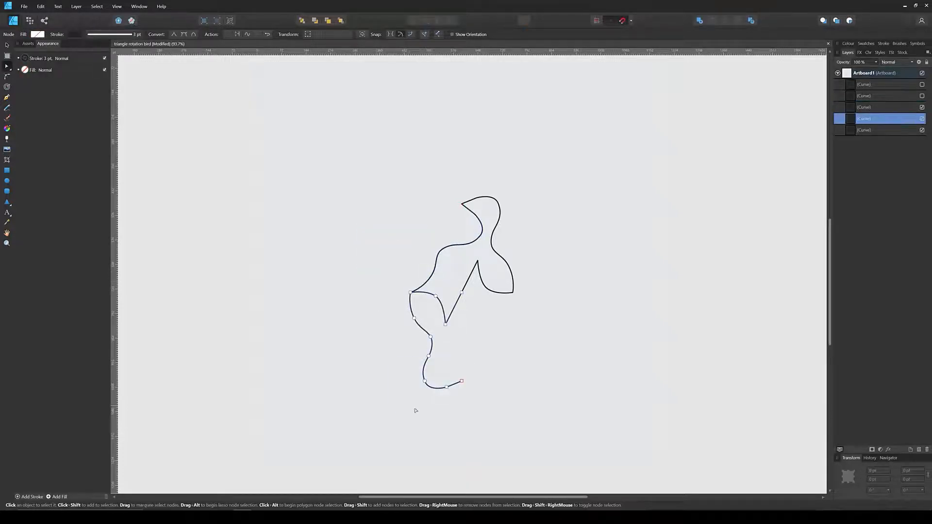
{"action": "left_click_drag", "start_coordinate": [383, 441], "coordinate": [488, 334]}
{"action": "key", "text": "Delete"}
{"action": "left_click_drag", "start_coordinate": [384, 361], "coordinate": [423, 316]}
{"action": "key", "text": "Delete"}
{"action": "left_click", "coordinate": [401, 357]}
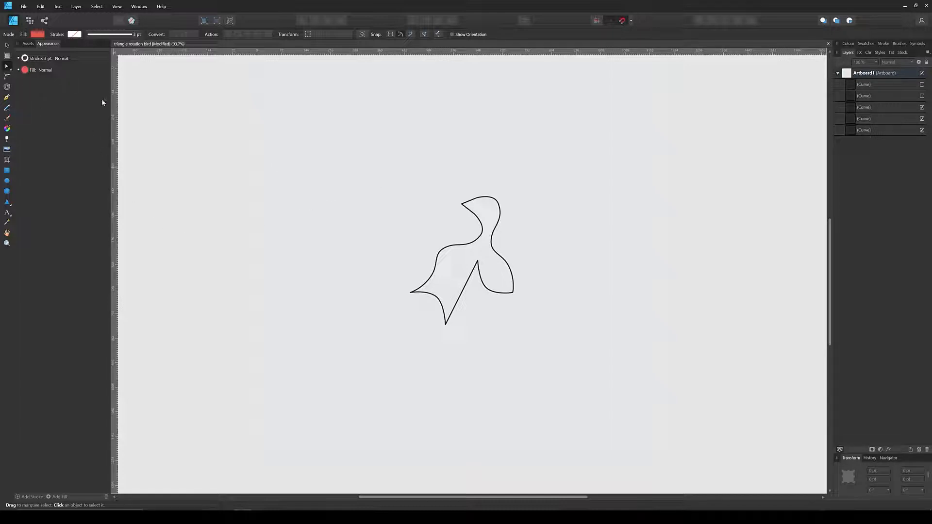
- Select the back curve and the tail curve and join their end nodes at the left tail tip
{"action": "left_click", "coordinate": [865, 130]}
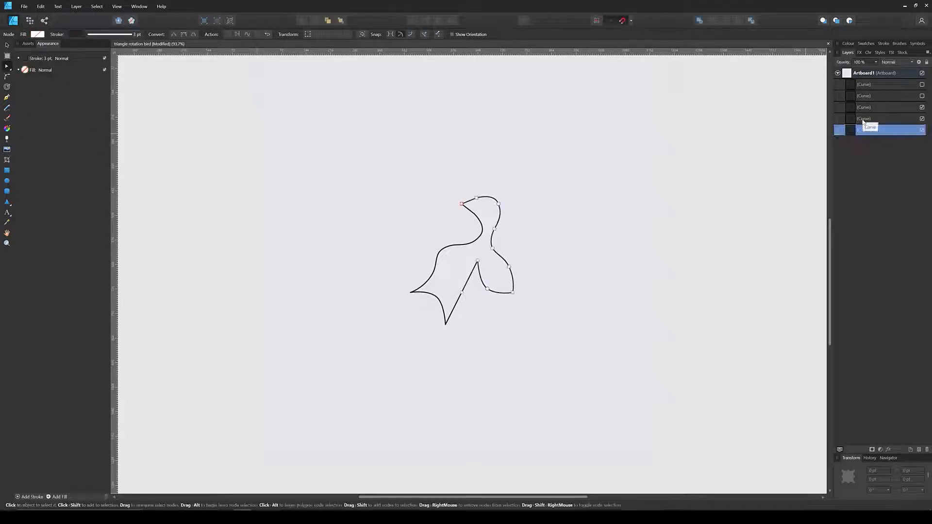
{"action": "left_click", "coordinate": [864, 119]}
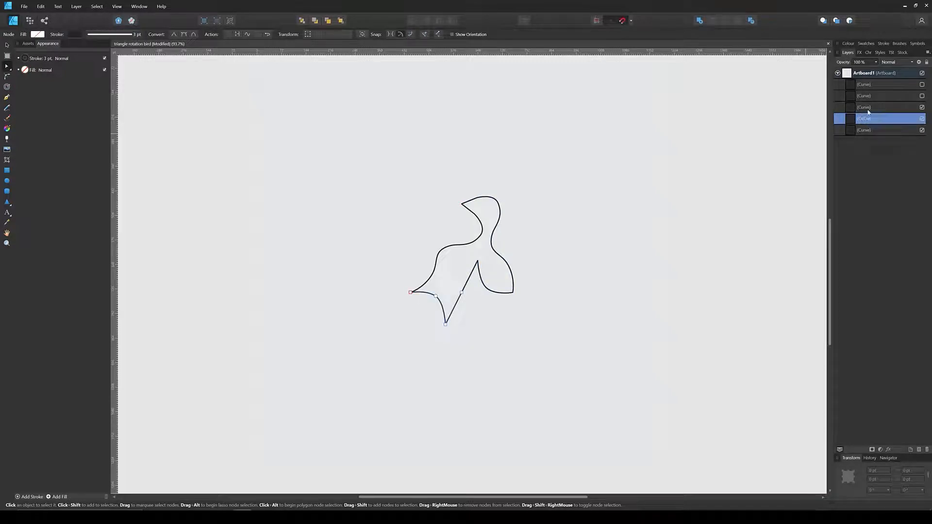
{"action": "left_click", "coordinate": [867, 132]}
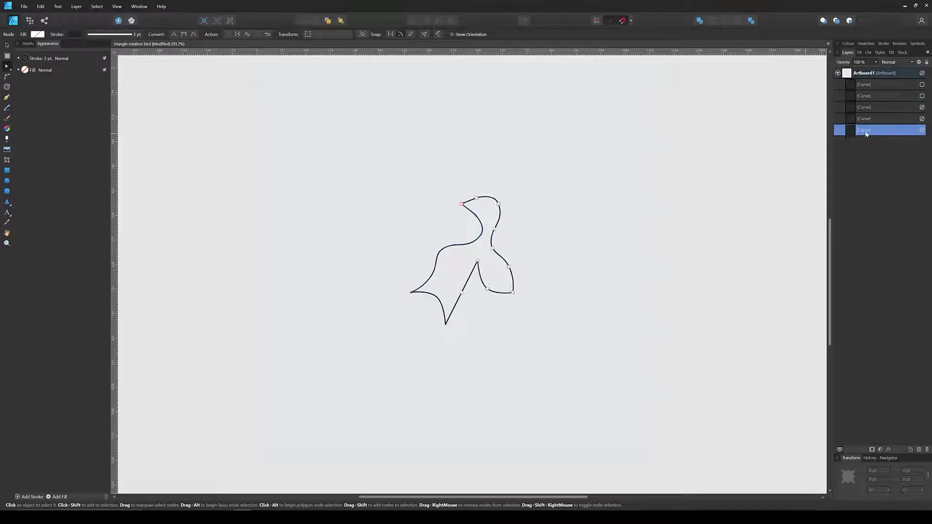
{"action": "left_click", "coordinate": [870, 110]}
{"action": "key", "text": "ctrl+j"}
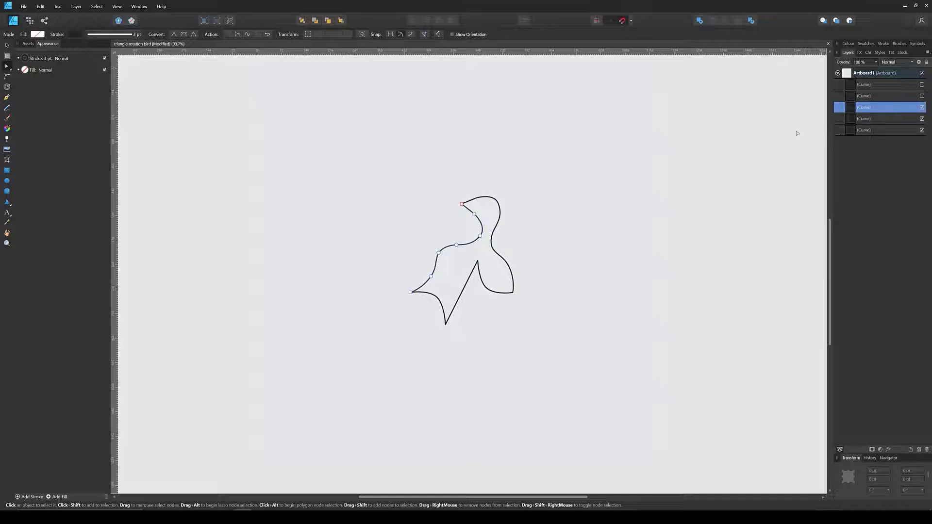
{"action": "left_click", "coordinate": [870, 121], "text": "shift"}
{"action": "left_click_drag", "start_coordinate": [395, 280], "coordinate": [420, 311]}
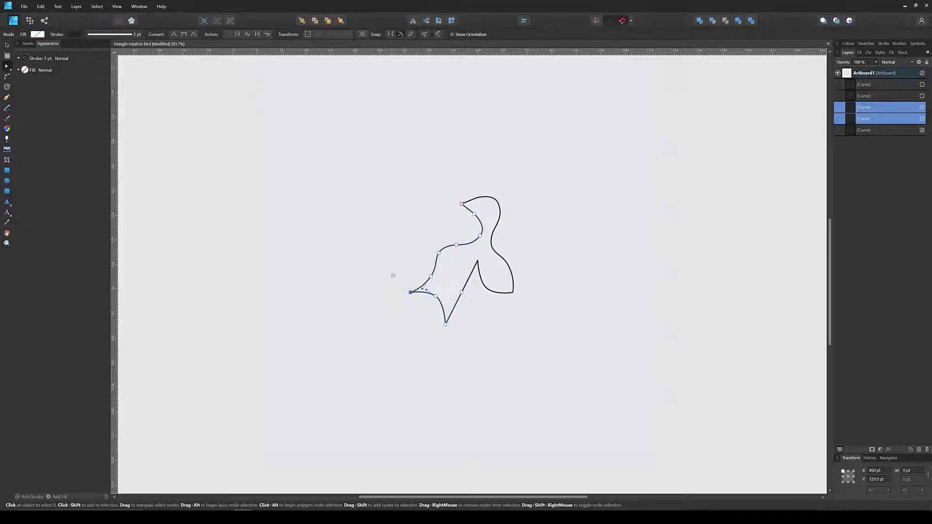
{"action": "left_click", "coordinate": [257, 34]}
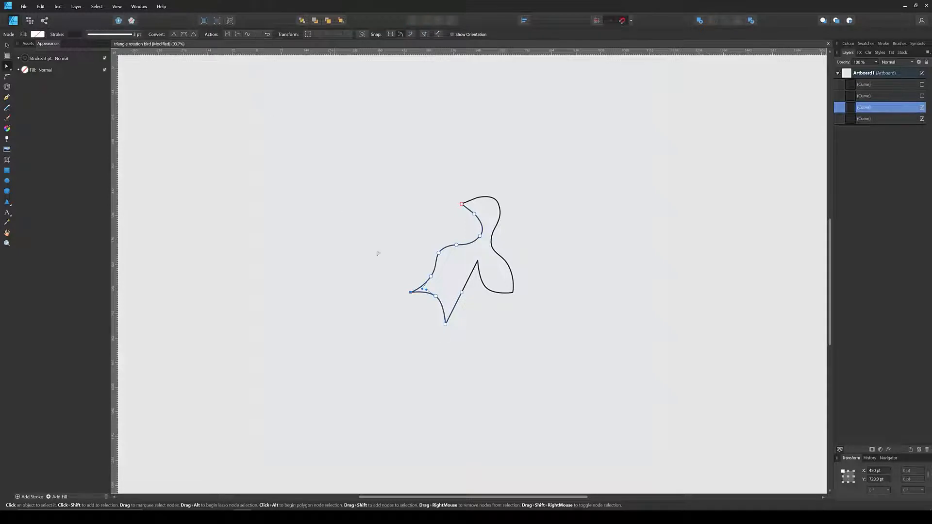
- Add the head and wing curve to the selection and join the end nodes at the beak tip
{"action": "left_click", "coordinate": [863, 120], "text": "shift"}
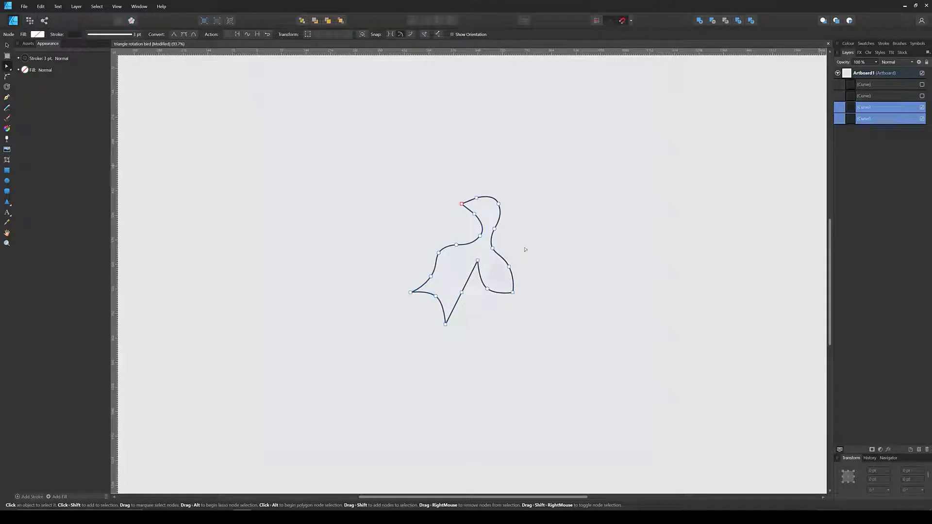
{"action": "left_click_drag", "start_coordinate": [451, 193], "coordinate": [469, 213]}
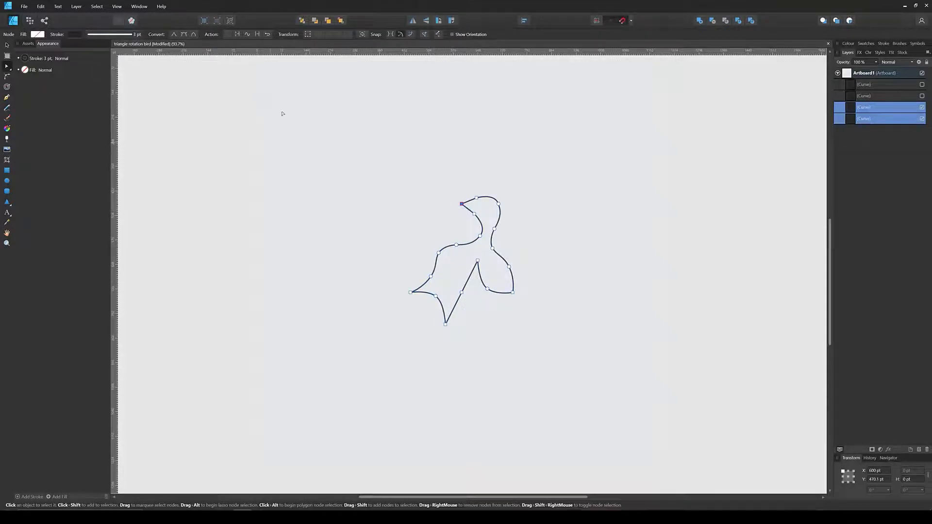
{"action": "left_click", "coordinate": [255, 35]}
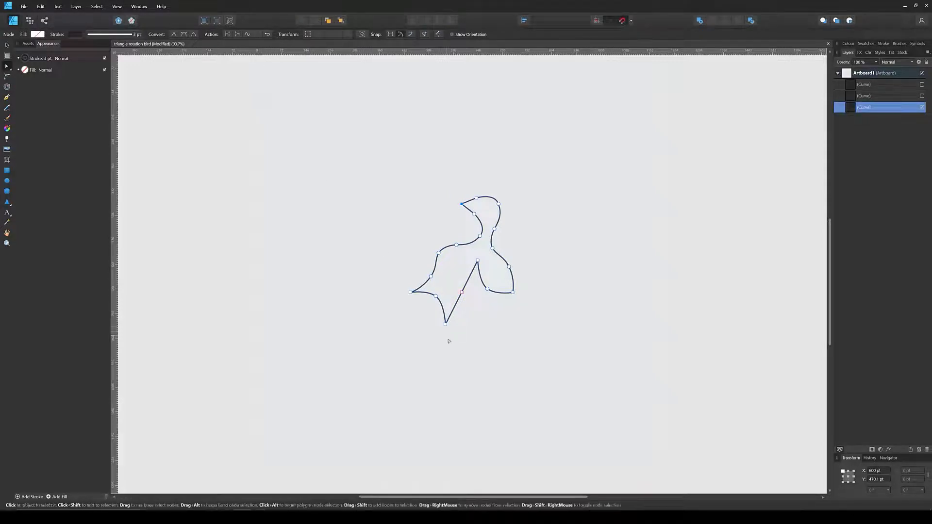
- Check the nodes on the tail's straight edge and at the wing tip, and clear the selection
{"action": "left_click", "coordinate": [445, 324]}
{"action": "left_click_drag", "start_coordinate": [474, 304], "coordinate": [459, 289]}
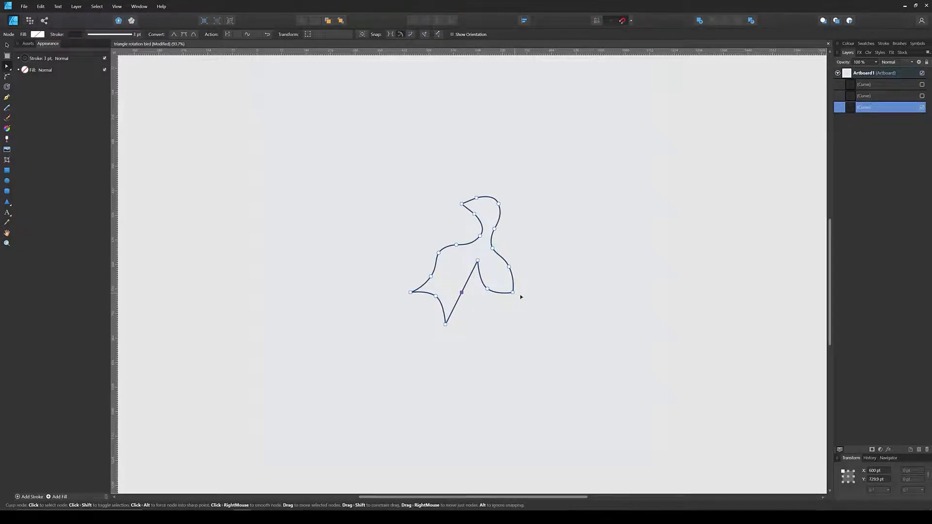
{"action": "left_click_drag", "start_coordinate": [527, 304], "coordinate": [492, 272]}
{"action": "key", "text": "ctrl+d"}
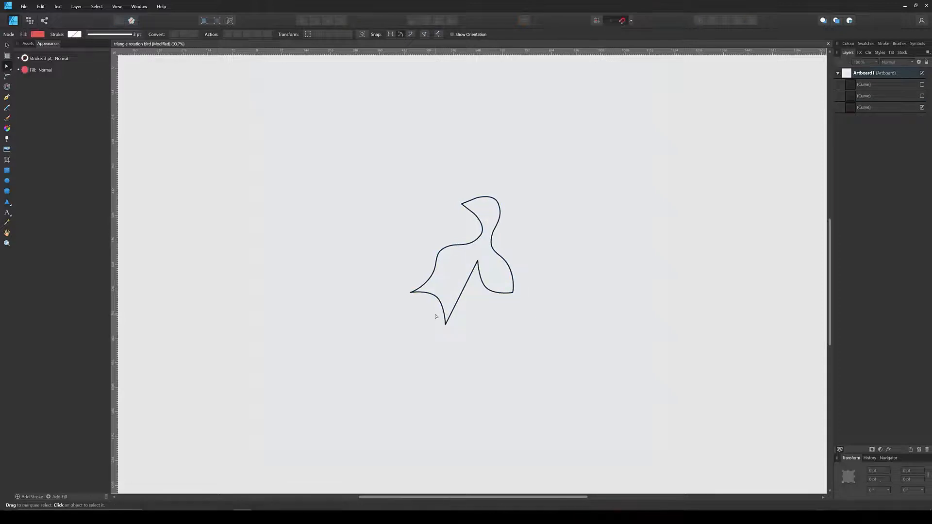
- Select the joined bird outline with the Move tool and save the document
{"action": "key", "text": "b"}
{"action": "key", "text": "v"}
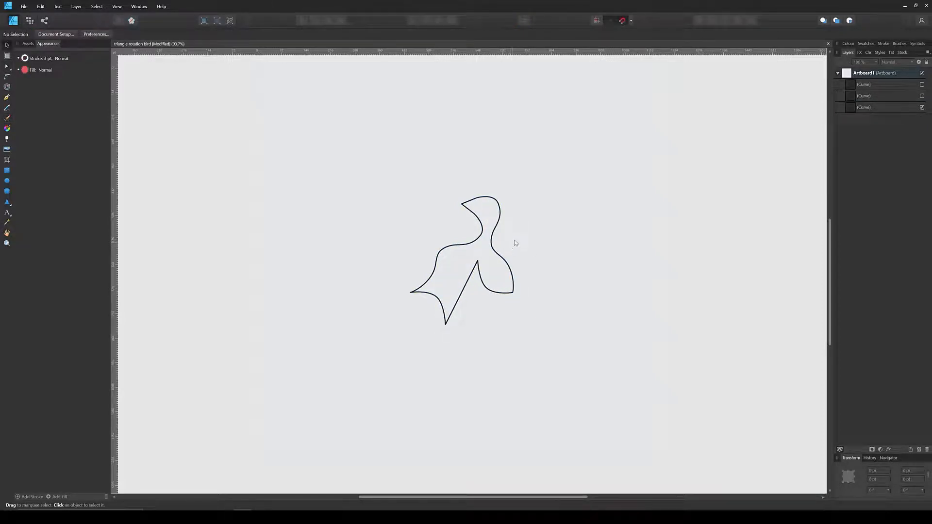
{"action": "left_click_drag", "start_coordinate": [537, 177], "coordinate": [401, 330]}
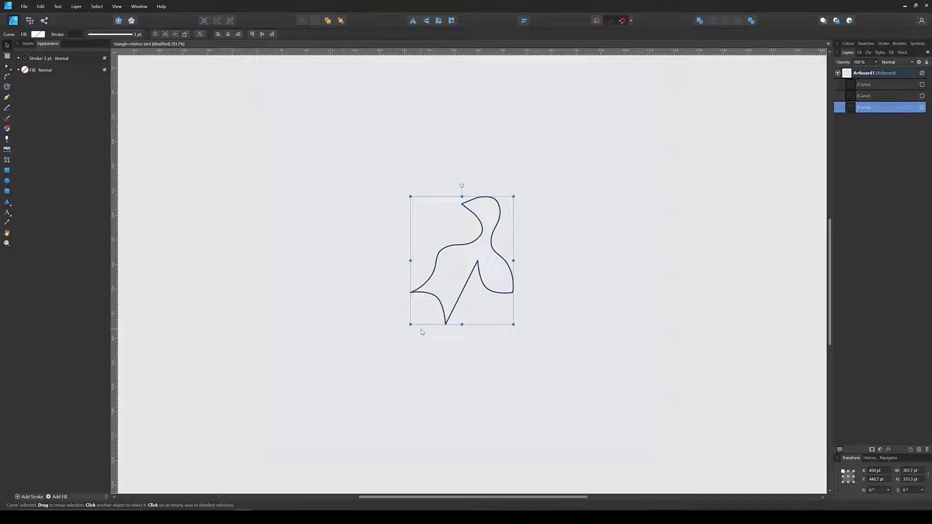
{"action": "key", "text": "ctrl+s"}
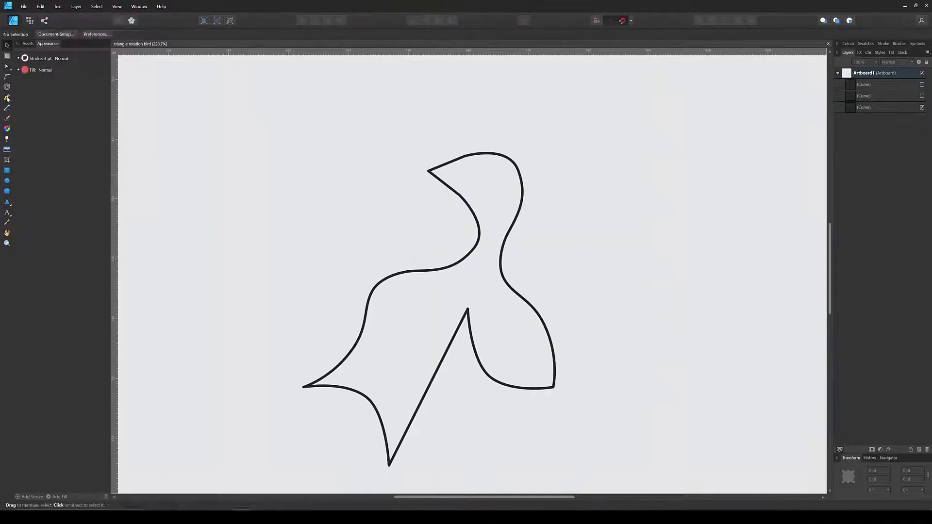
{"action": "left_click", "coordinate": [39, 34]}
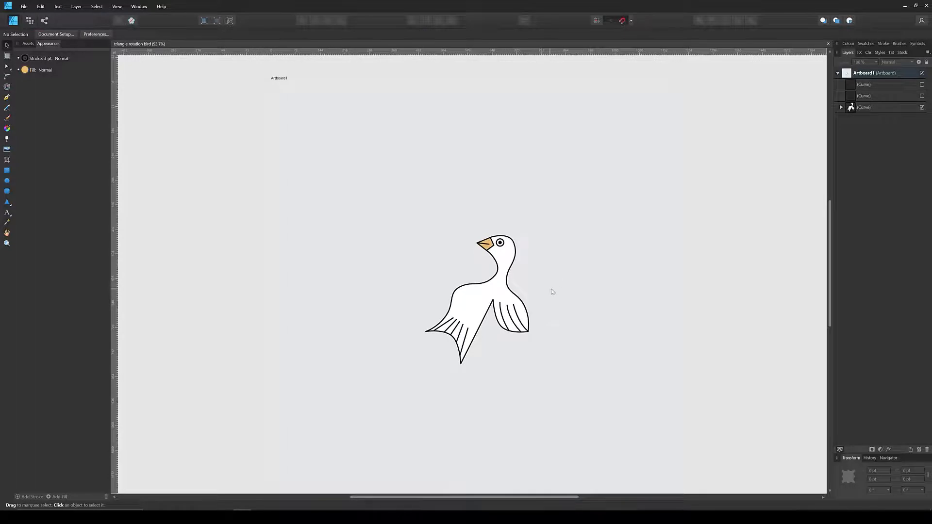
- Expand the bird curve's nested layers and select the two ellipses forming the eye to examine them
{"action": "scroll", "coordinate": [563, 285], "scroll_direction": "up", "scroll_amount": 1}
{"action": "left_click_drag", "start_coordinate": [552, 268], "coordinate": [539, 236]}
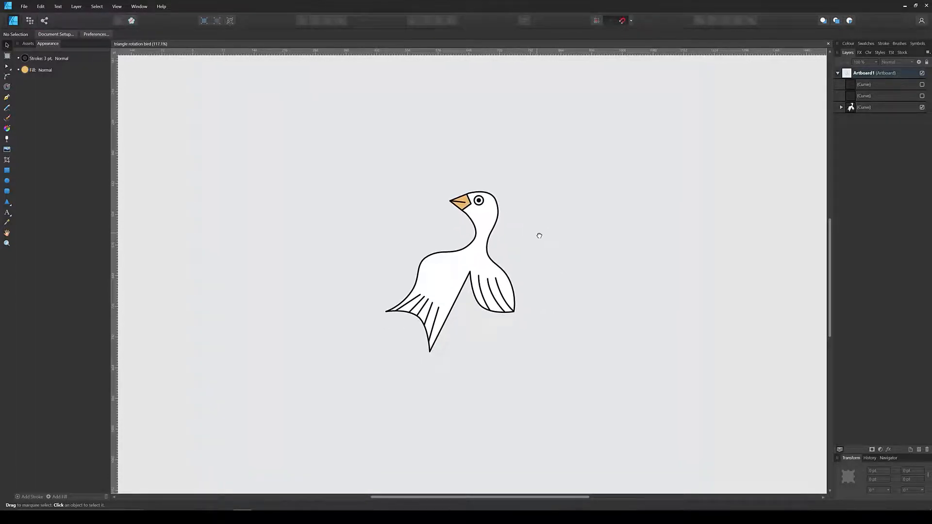
{"action": "left_click", "coordinate": [840, 108]}
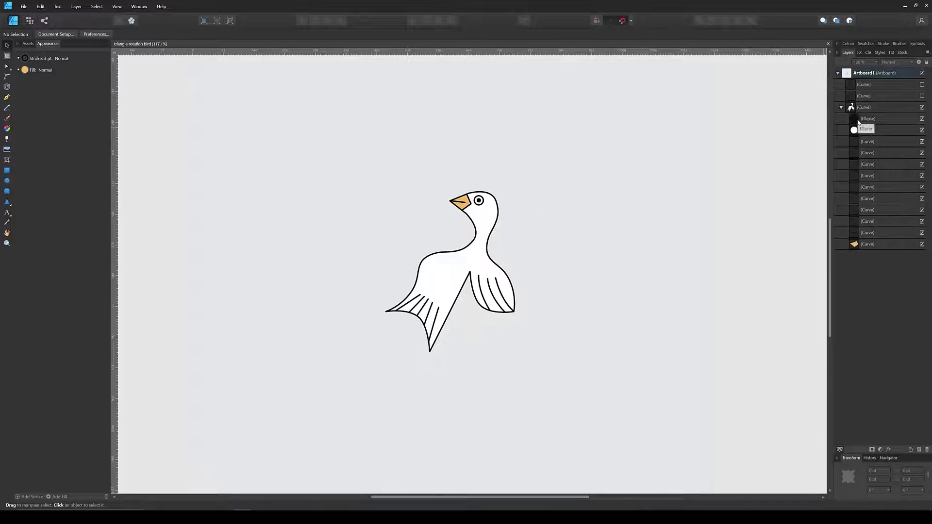
{"action": "left_click", "coordinate": [858, 119]}
{"action": "left_click", "coordinate": [858, 130], "text": "shift"}
{"action": "scroll", "coordinate": [488, 206], "scroll_direction": "up", "scroll_amount": 6}
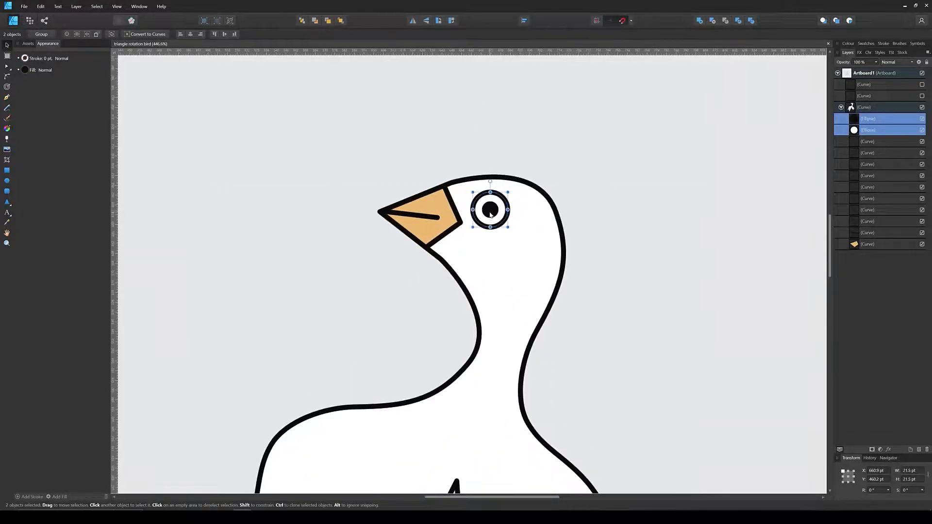
- Shift the eye's two ellipses slightly toward the back of the head, clear the selection and collapse the bird's nested layers
{"action": "left_click_drag", "start_coordinate": [490, 214], "coordinate": [499, 210]}
{"action": "scroll", "coordinate": [493, 207], "scroll_direction": "down", "scroll_amount": 6}
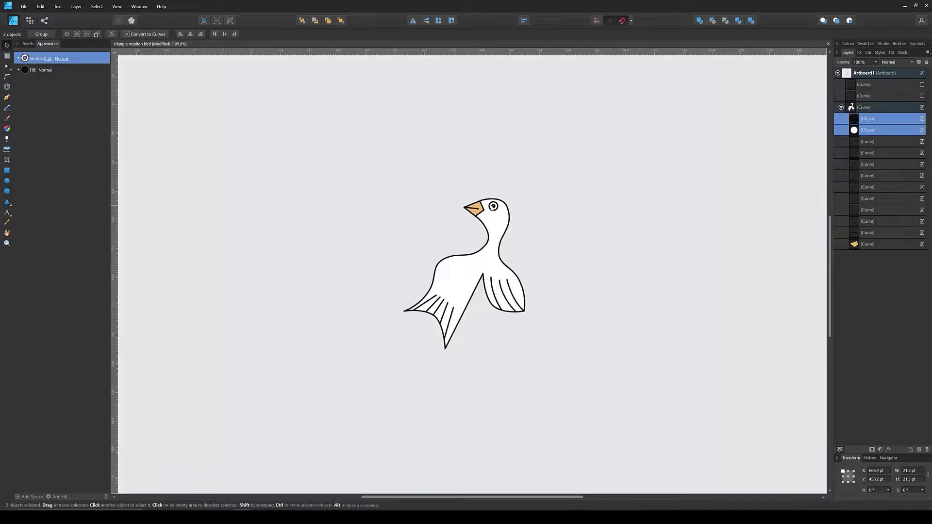
{"action": "left_click", "coordinate": [567, 189]}
{"action": "left_click", "coordinate": [841, 108]}
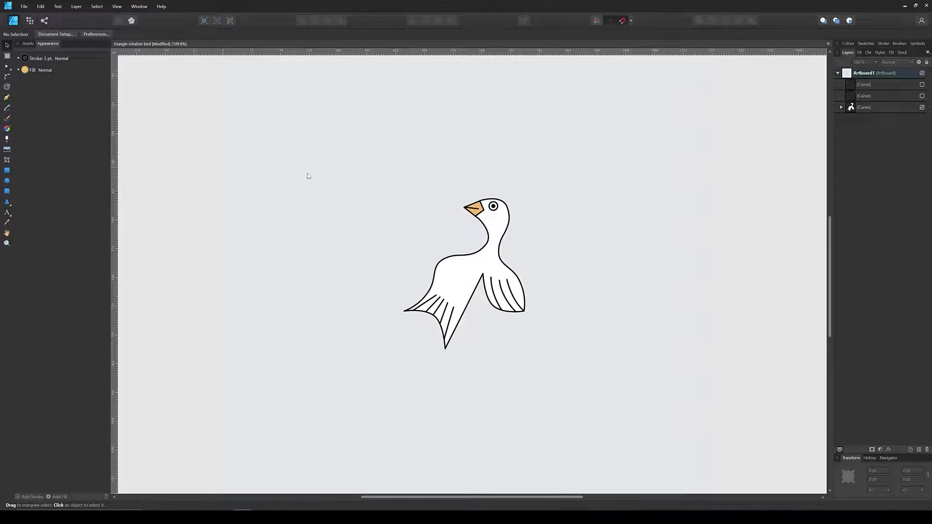
- Draw a triangle about 300 pt wide through the beak tip, tail corner and wing tip, and check its fit at the beak
{"action": "left_click", "coordinate": [921, 108]}
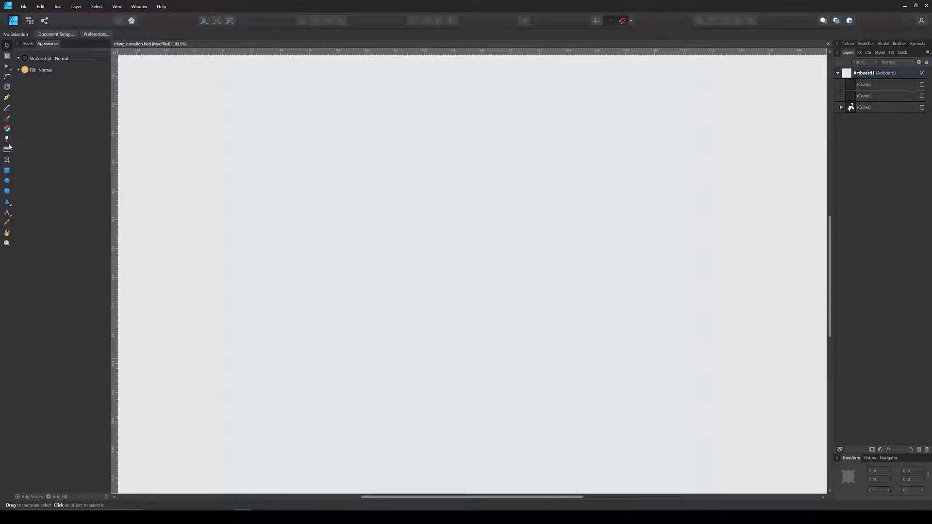
{"action": "left_click", "coordinate": [6, 99]}
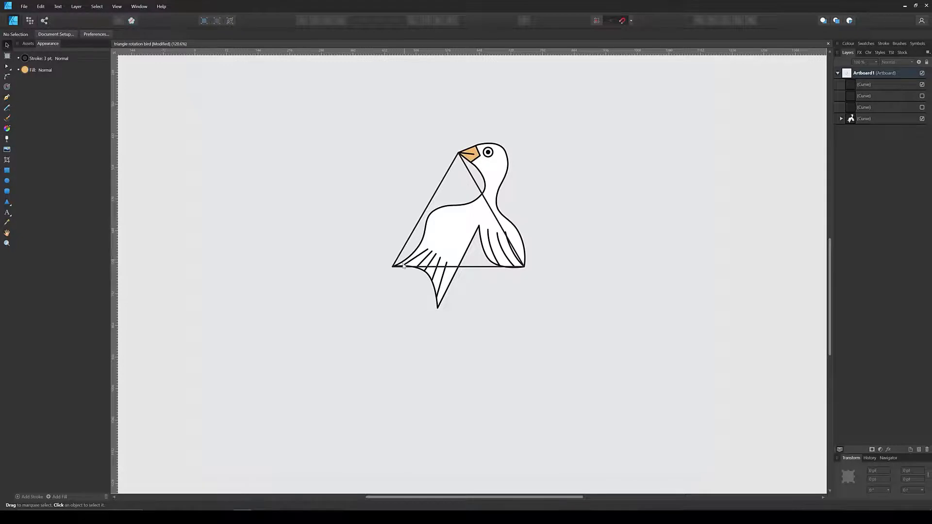
{"action": "left_click", "coordinate": [859, 120]}
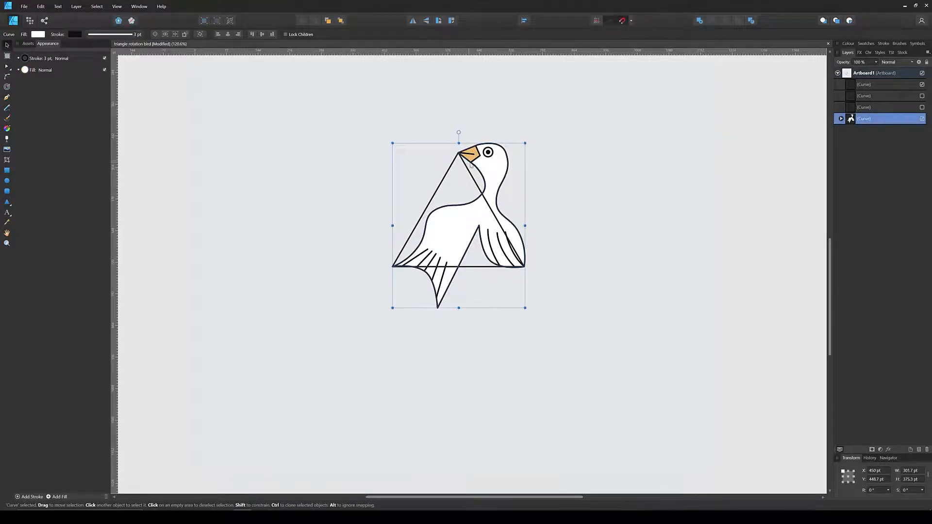
{"action": "scroll", "coordinate": [459, 154], "scroll_direction": "up", "scroll_amount": 8}
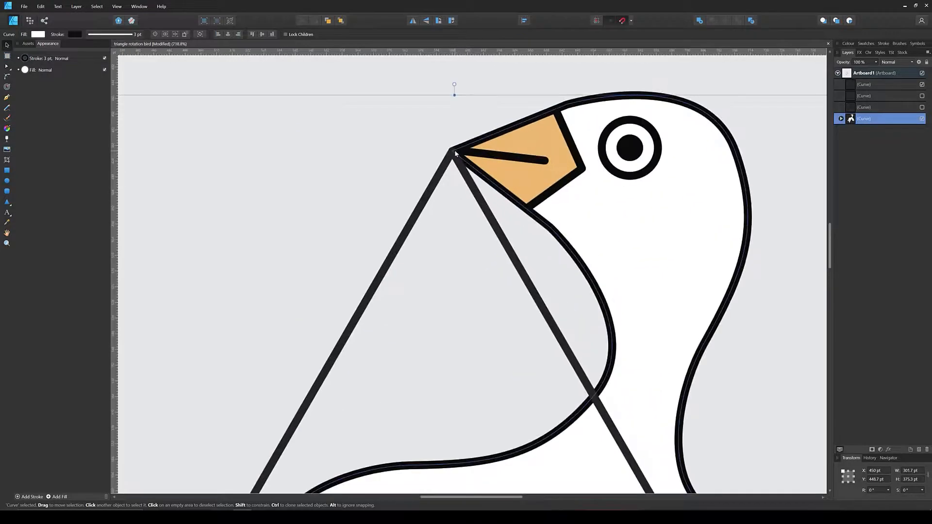
{"action": "scroll", "coordinate": [600, 179], "scroll_direction": "down", "scroll_amount": 7}
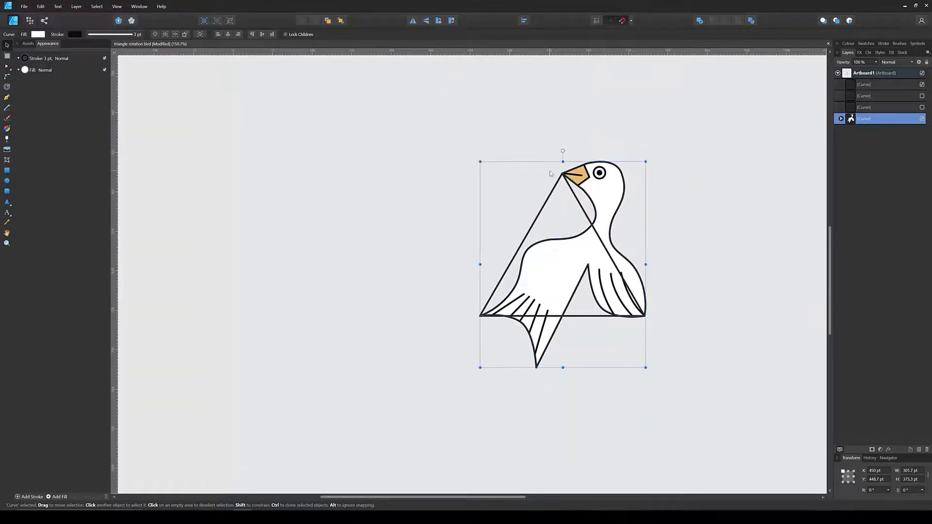
{"action": "left_click_drag", "start_coordinate": [631, 176], "coordinate": [573, 189]}
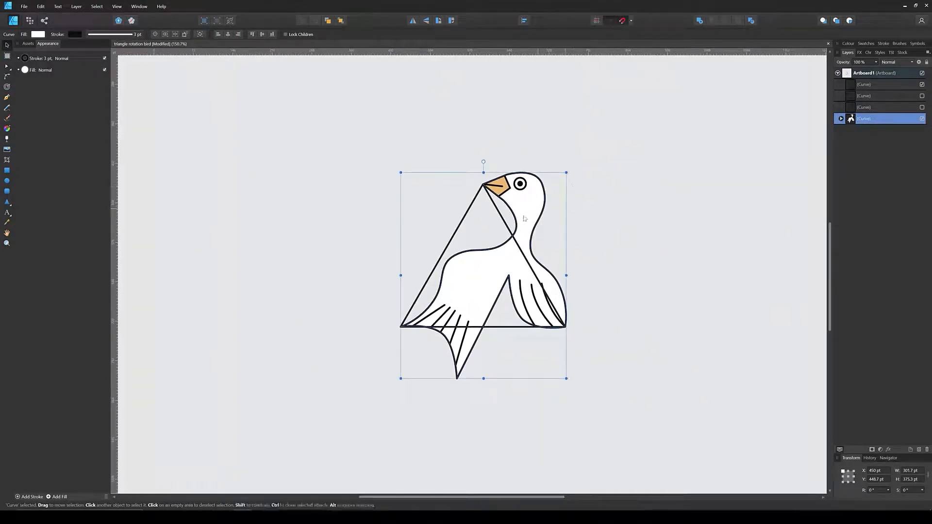
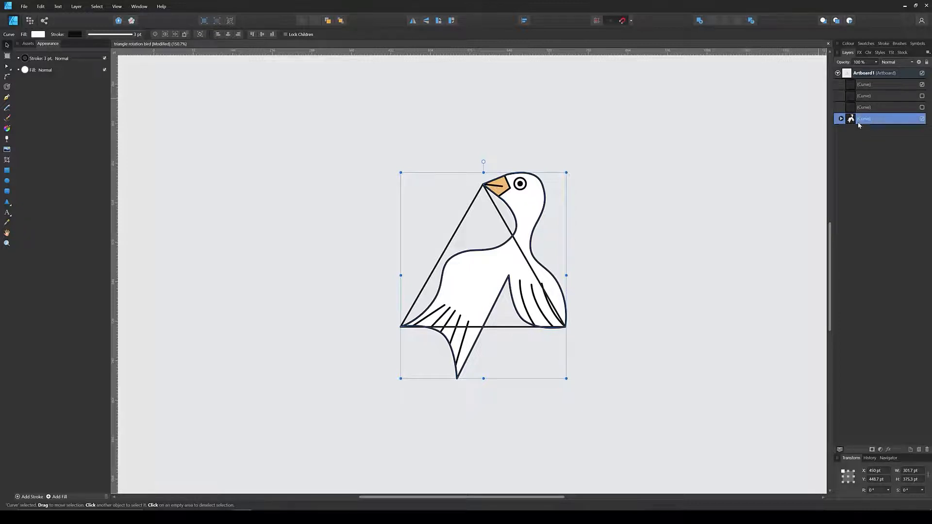
- Nest the bird curve inside the triangle curve so it is clipped, and create a symbol from the clipped triangle
{"action": "left_click_drag", "start_coordinate": [851, 120], "coordinate": [867, 91]}
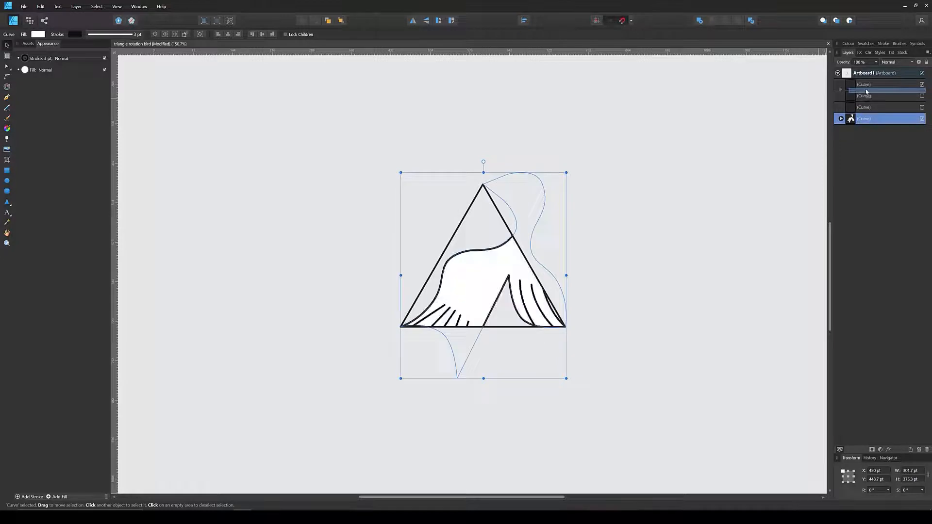
{"action": "left_click", "coordinate": [580, 107]}
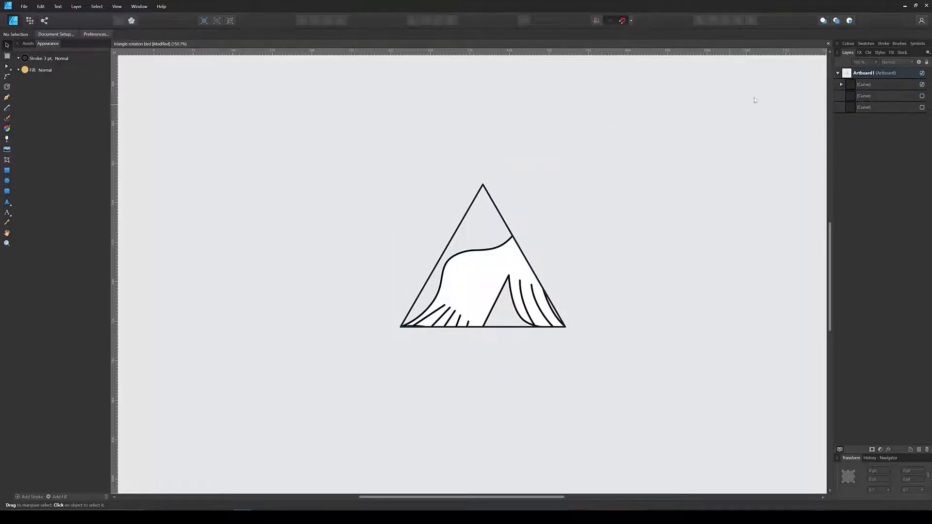
{"action": "left_click", "coordinate": [858, 83]}
{"action": "scroll", "coordinate": [461, 165], "scroll_direction": "down", "scroll_amount": 1}
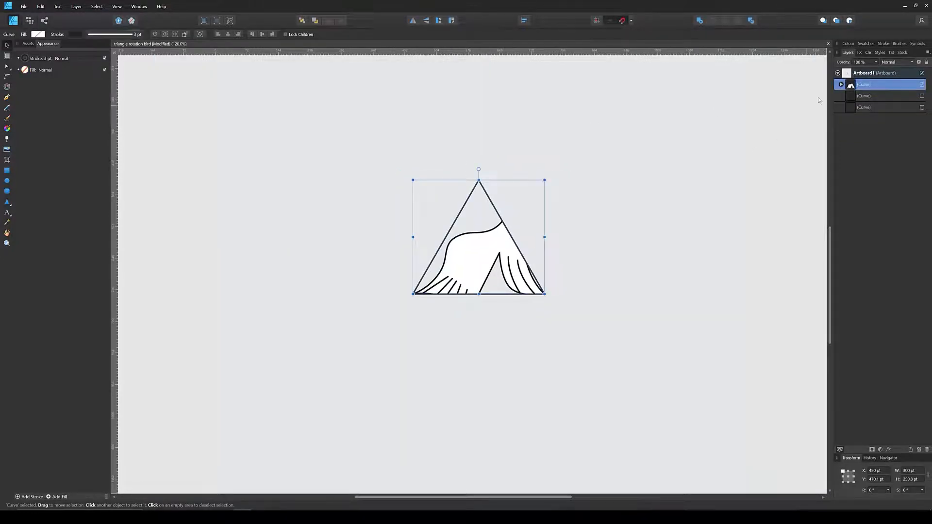
{"action": "left_click", "coordinate": [917, 44]}
{"action": "left_click", "coordinate": [850, 53]}
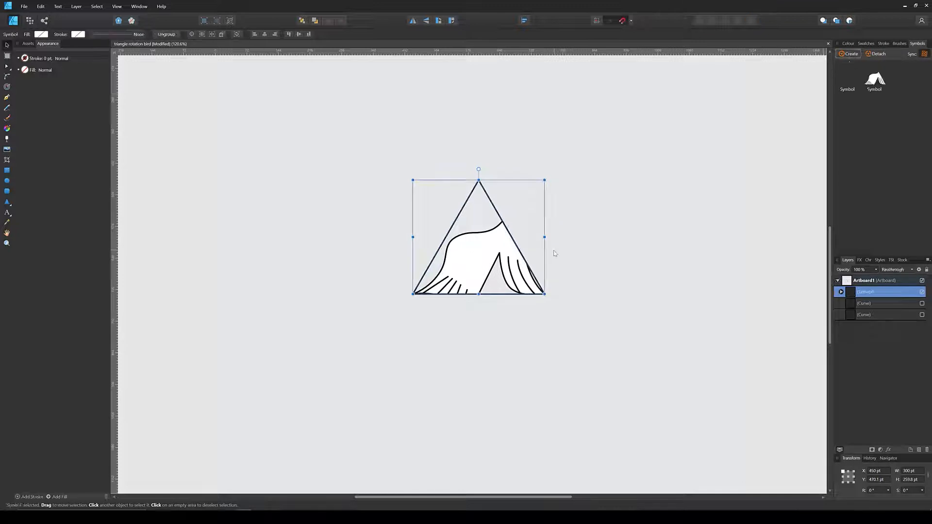
- Set the symbol's rotation centre at the triangle's apex and rotate a duplicate by 60° about it
{"action": "left_click", "coordinate": [192, 34]}
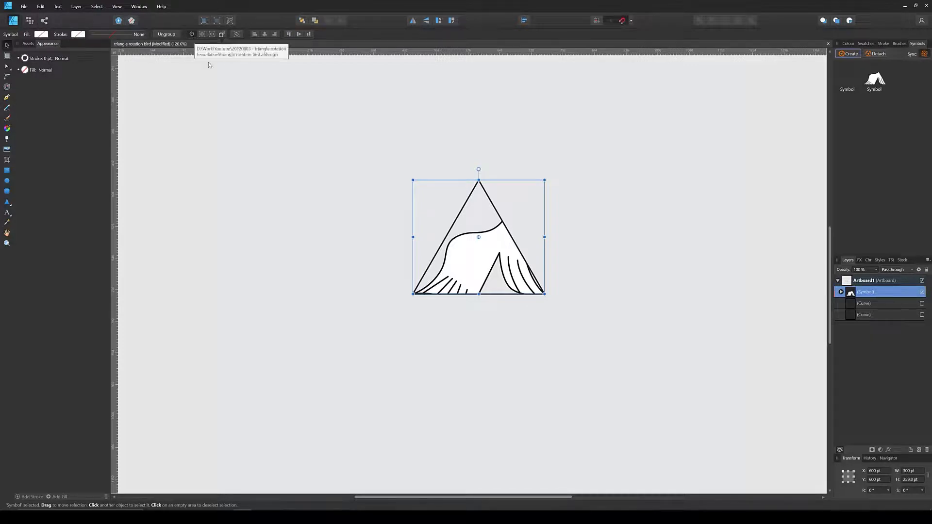
{"action": "left_click_drag", "start_coordinate": [478, 237], "coordinate": [479, 180]}
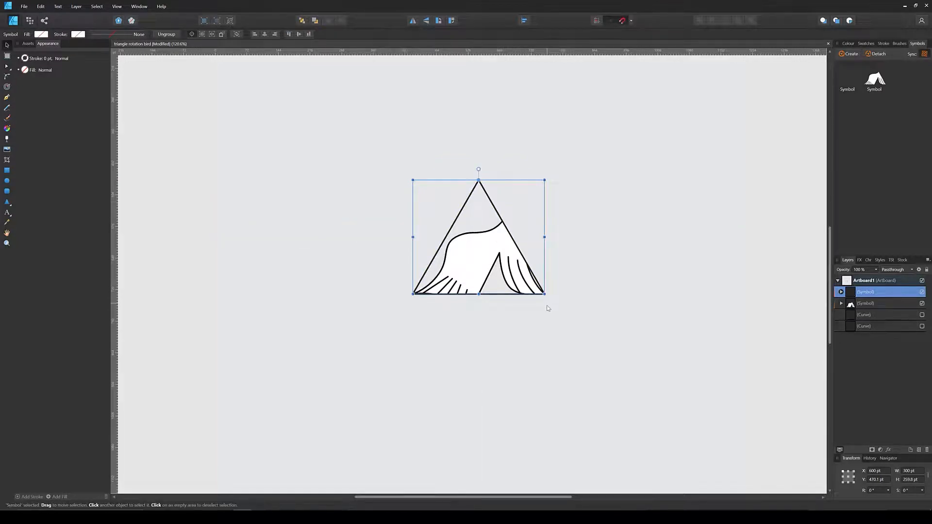
{"action": "left_click_drag", "start_coordinate": [547, 299], "coordinate": [640, 173]}
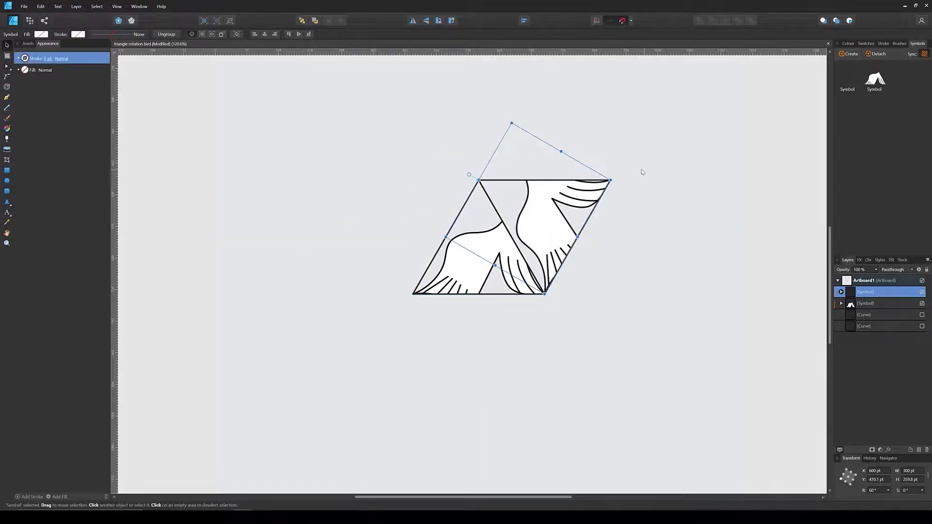
- Expand the original symbol's layers, move the bird curve out of the triangle and hide the triangle curve
{"action": "left_click", "coordinate": [920, 45]}
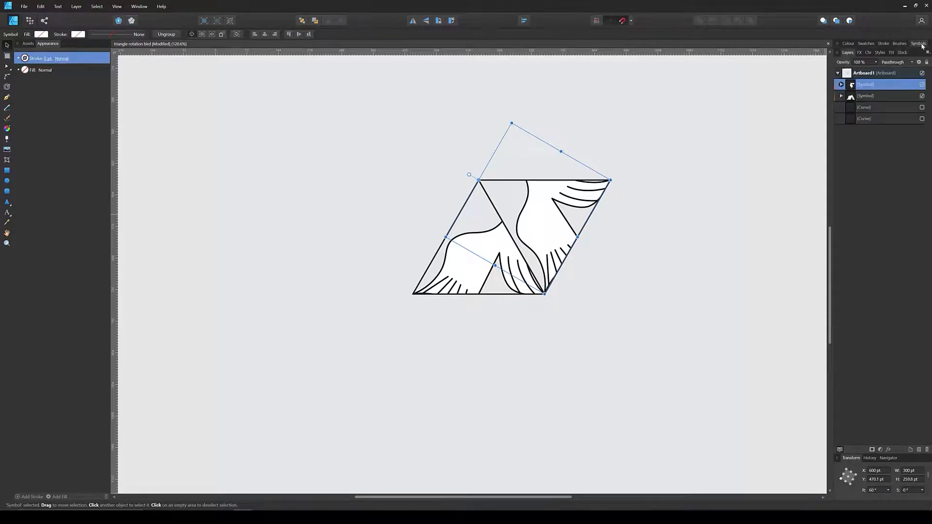
{"action": "left_click", "coordinate": [841, 96]}
{"action": "left_click", "coordinate": [844, 107]}
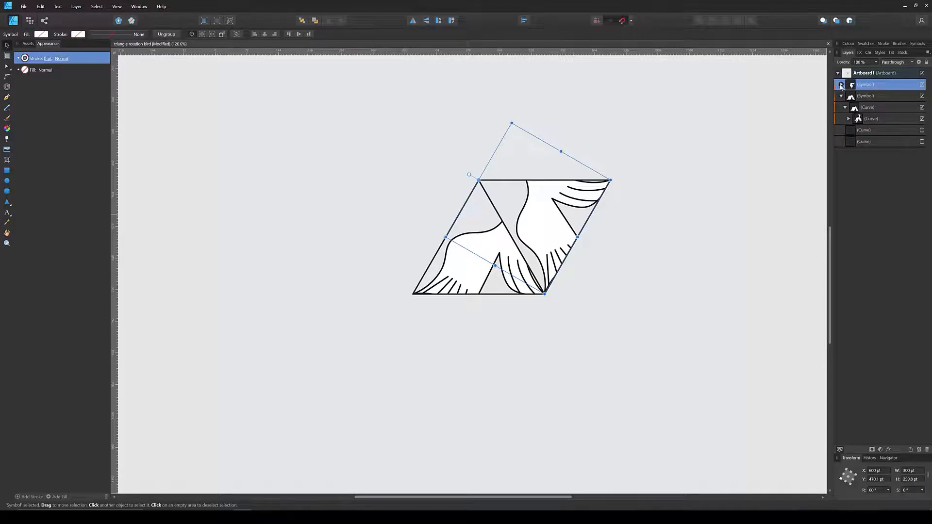
{"action": "left_click_drag", "start_coordinate": [862, 121], "coordinate": [859, 103]}
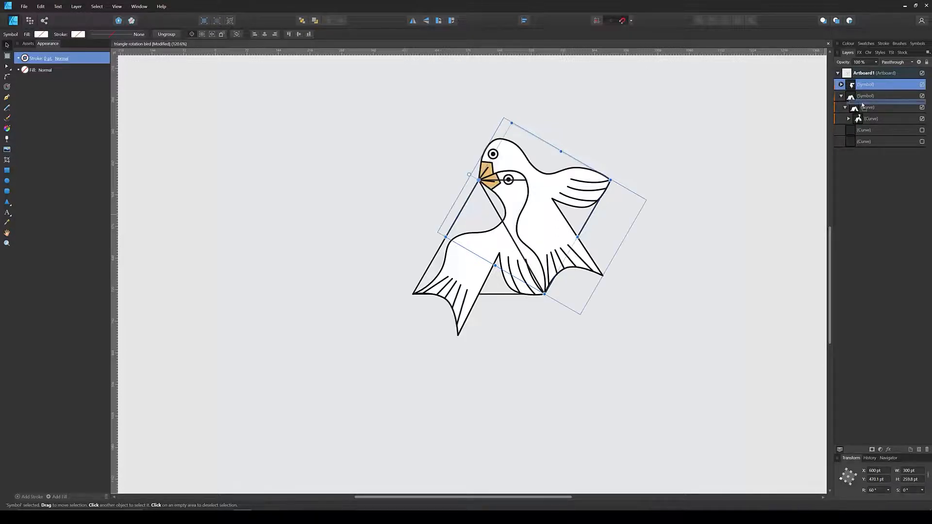
{"action": "left_click", "coordinate": [753, 200]}
{"action": "left_click", "coordinate": [922, 119]}
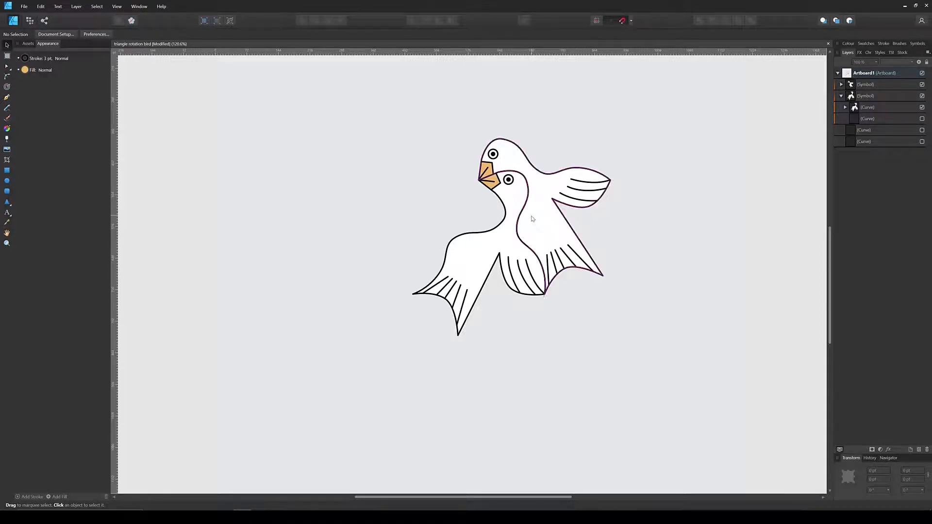
- Return the bird curve to its nested place inside the visible triangle curve and collapse the original symbol's layers
{"action": "left_click_drag", "start_coordinate": [854, 107], "coordinate": [863, 121]}
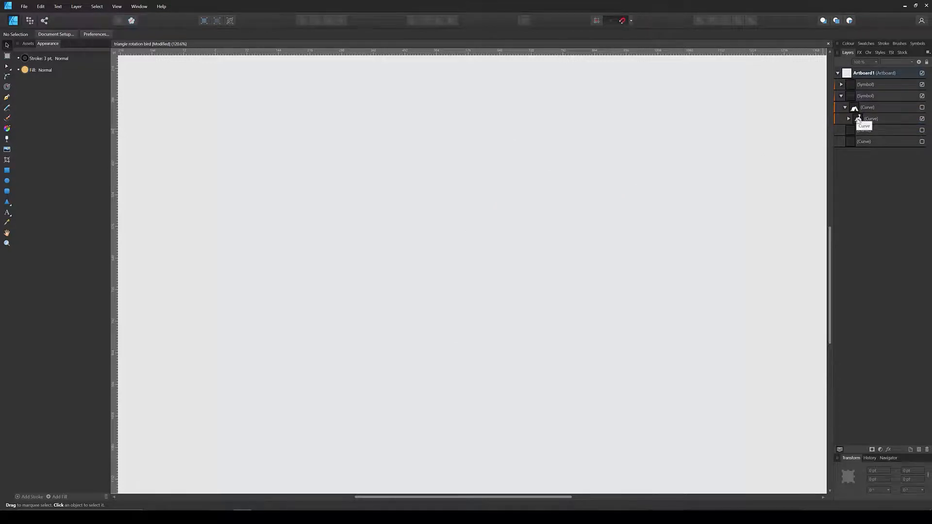
{"action": "key", "text": "ctrl+z"}
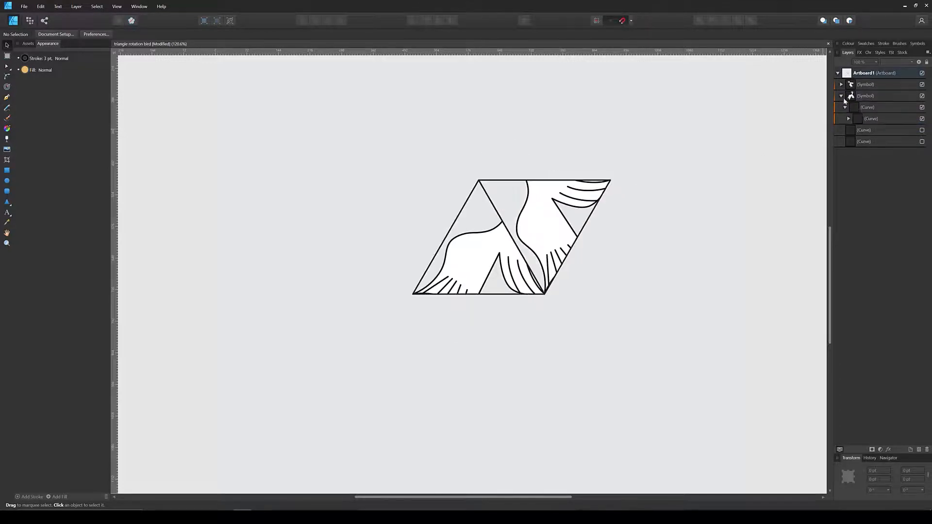
{"action": "left_click", "coordinate": [848, 95]}
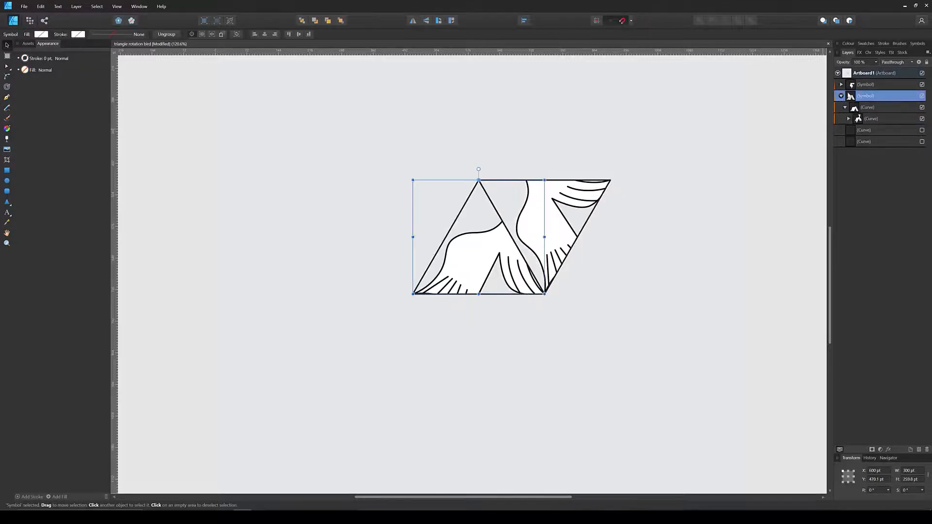
{"action": "left_click", "coordinate": [841, 96]}
- Detach the rotated copy from its symbol
{"action": "left_click", "coordinate": [852, 86]}
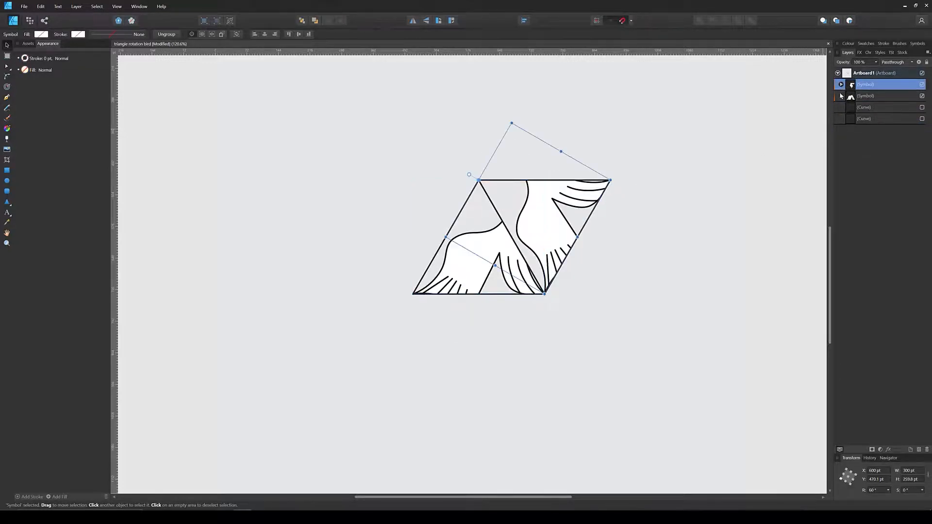
{"action": "left_click", "coordinate": [917, 43]}
{"action": "left_click", "coordinate": [876, 53]}
{"action": "left_click", "coordinate": [922, 44]}
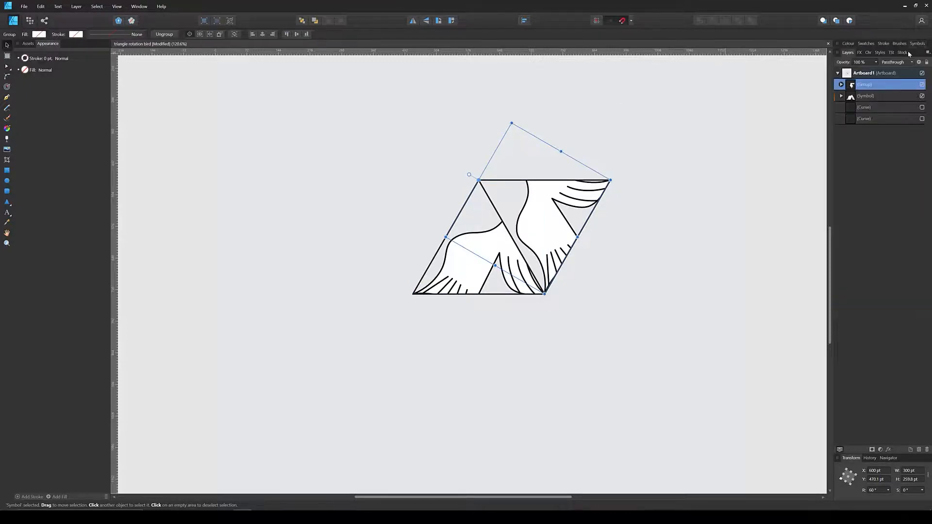
- Expand the detached group and move its bird curve out of the triangle, placing it above the triangle curve
{"action": "left_click", "coordinate": [841, 85]}
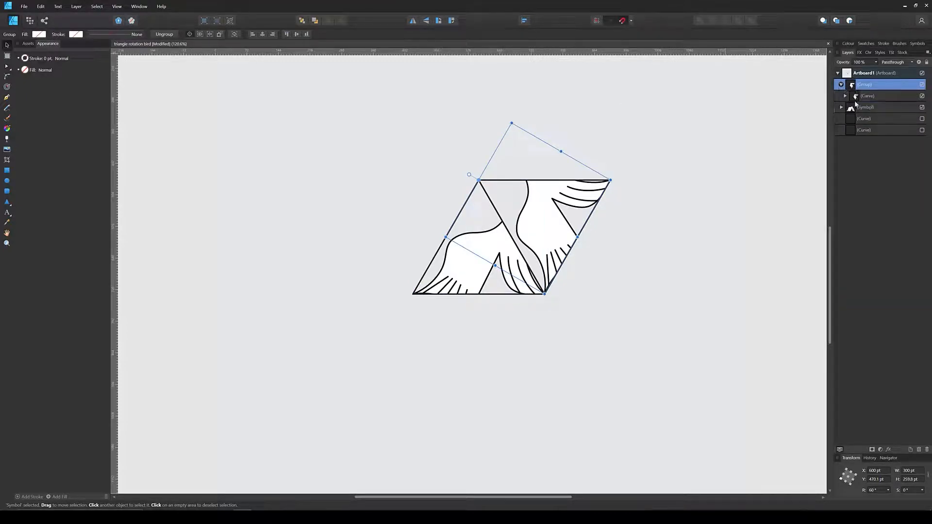
{"action": "left_click", "coordinate": [845, 97]}
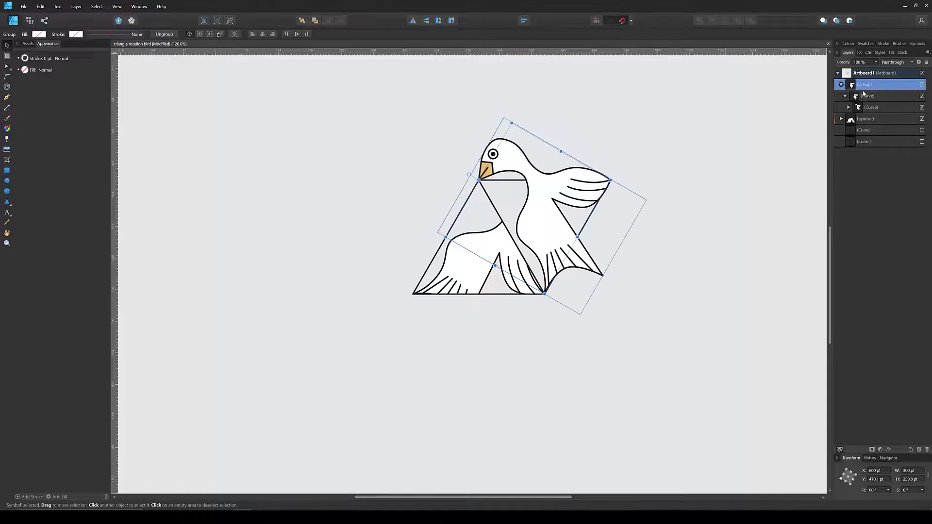
{"action": "left_click", "coordinate": [848, 108]}
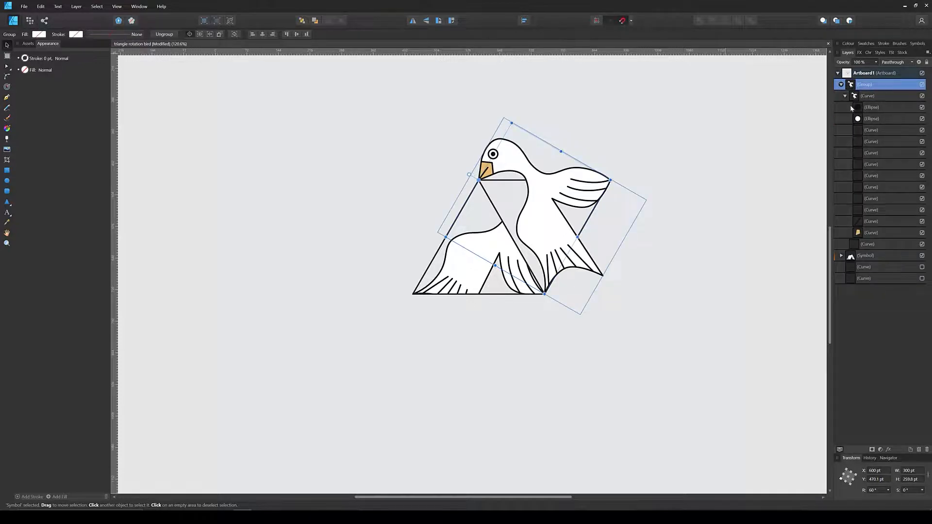
- Fill the detached bird's body with a grey-blue of hue 206, saturation 14 and lightness 46
{"action": "left_click", "coordinate": [867, 95]}
{"action": "left_click", "coordinate": [38, 34]}
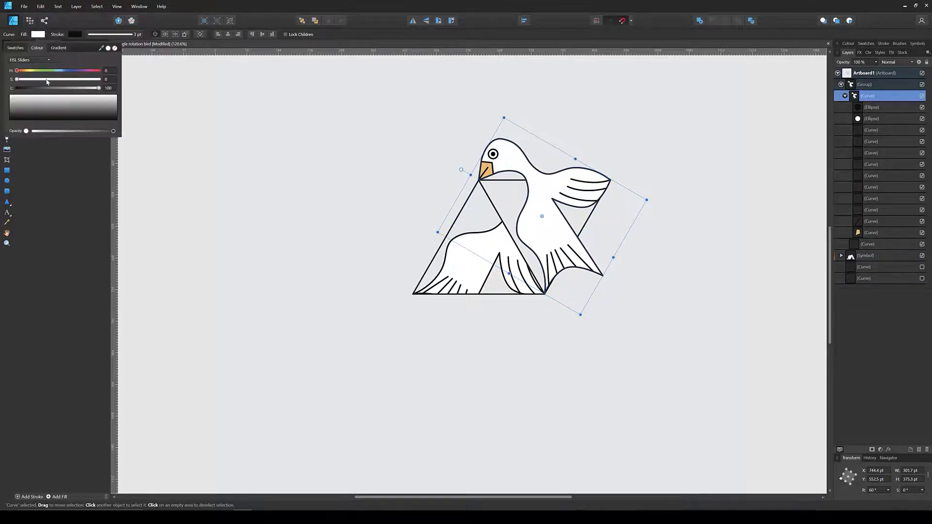
{"action": "left_click_drag", "start_coordinate": [47, 81], "coordinate": [64, 70]}
{"action": "left_click", "coordinate": [61, 71]}
{"action": "left_click_drag", "start_coordinate": [30, 82], "coordinate": [60, 88]}
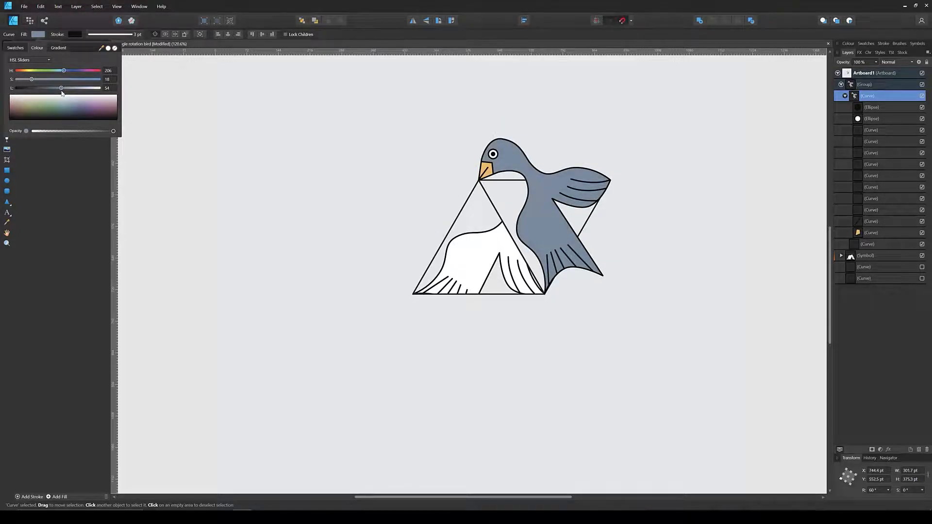
{"action": "left_click_drag", "start_coordinate": [31, 80], "coordinate": [56, 95]}
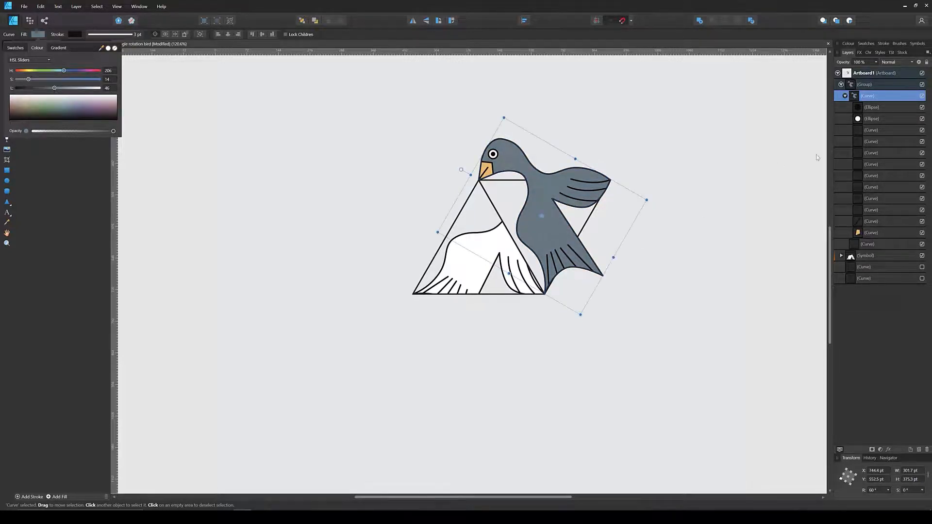
- Recolour the detached bird's beak orange with hue 15, saturation 90 and lightness 64, and collapse the group's layers
{"action": "left_click", "coordinate": [869, 233]}
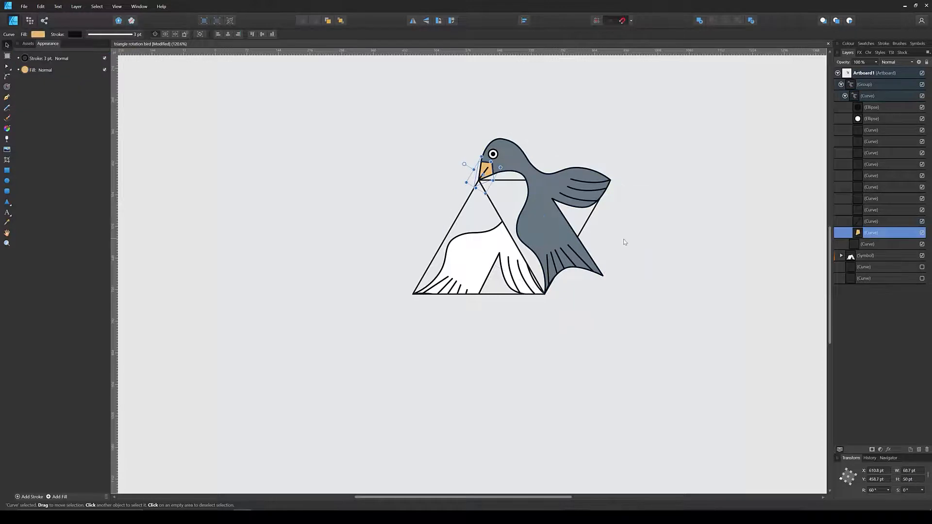
{"action": "left_click", "coordinate": [38, 34]}
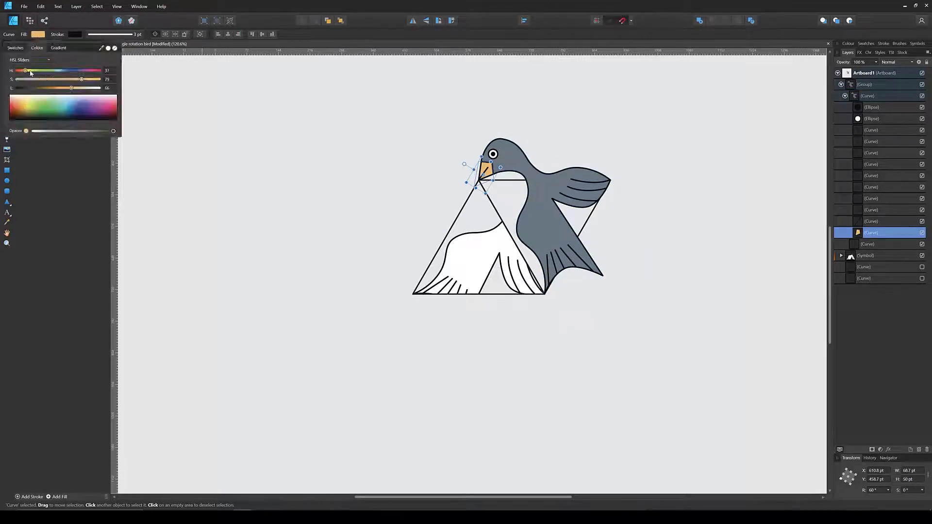
{"action": "mouse_move", "coordinate": [30, 71]}
{"action": "left_mouse_down"}
{"action": "mouse_move", "coordinate": [20, 73]}
{"action": "mouse_move", "coordinate": [109, 76]}
{"action": "mouse_move", "coordinate": [74, 89]}
{"action": "mouse_move", "coordinate": [21, 73]}
{"action": "left_mouse_up"}
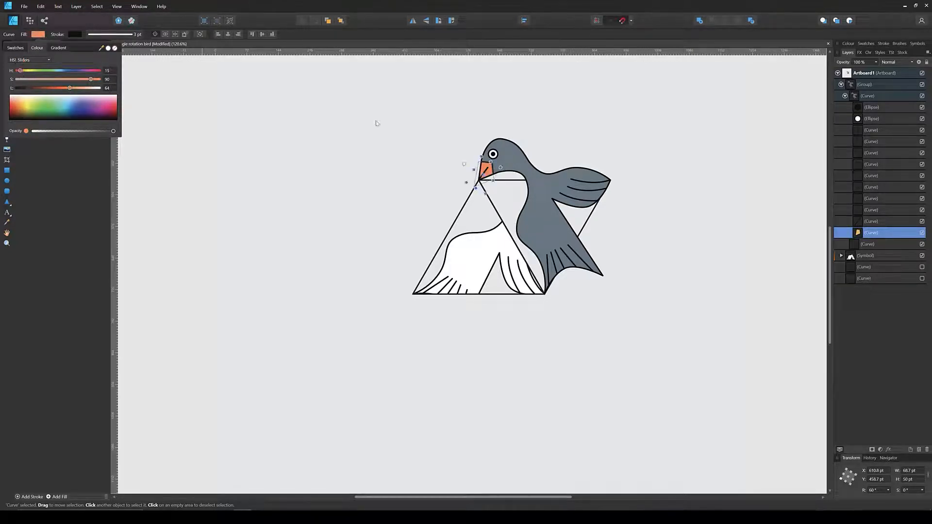
{"action": "left_click", "coordinate": [841, 85]}
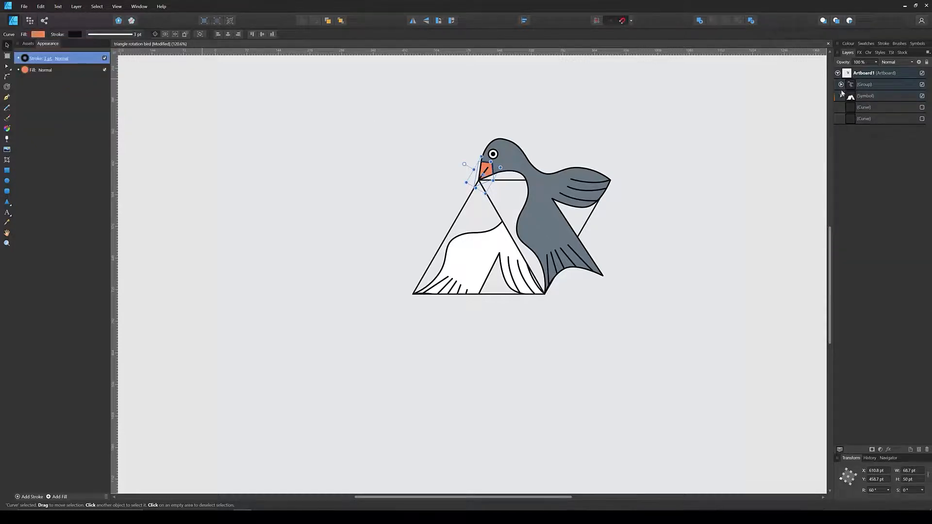
- Clip the grey-blue bird curve back inside its triangle curve within the rotated group
{"action": "left_click", "coordinate": [841, 85]}
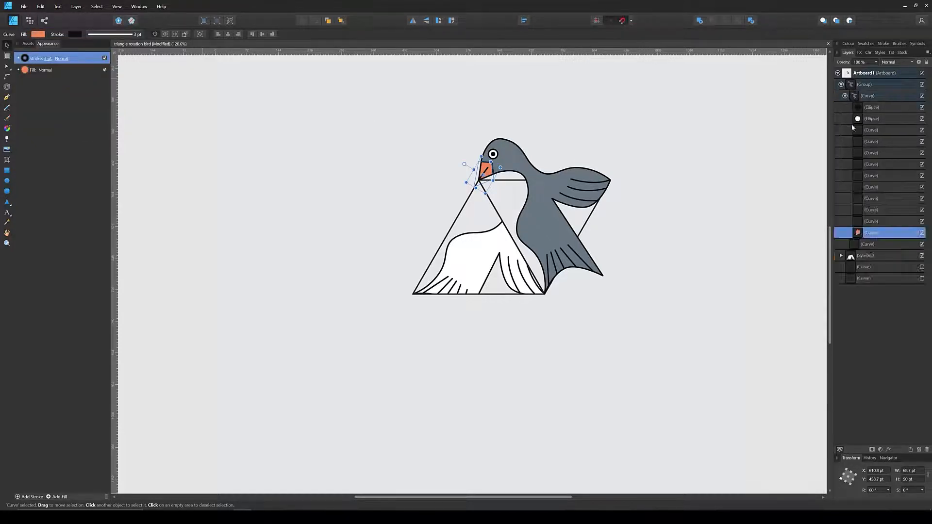
{"action": "left_click", "coordinate": [845, 96]}
{"action": "left_click_drag", "start_coordinate": [857, 99], "coordinate": [855, 109]}
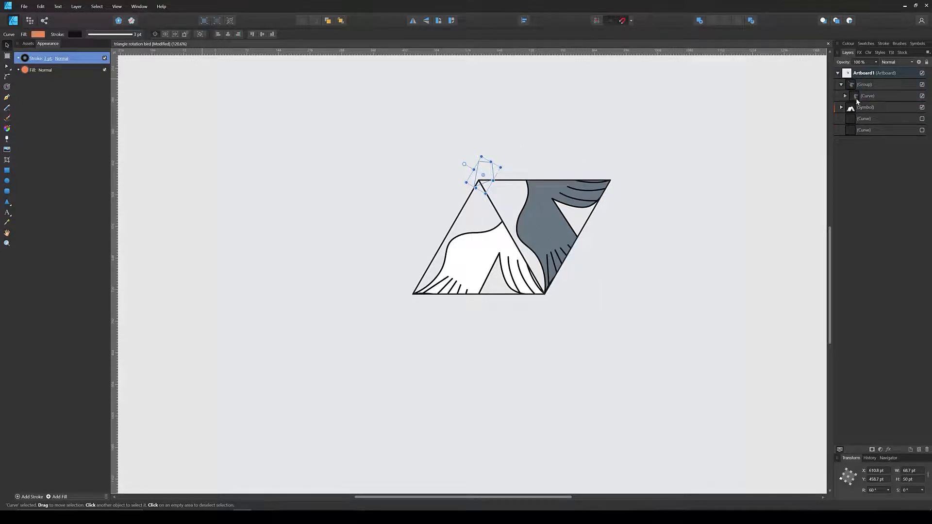
- Create a new symbol from the grey-blue bird group and collapse its layers
{"action": "left_click", "coordinate": [864, 85]}
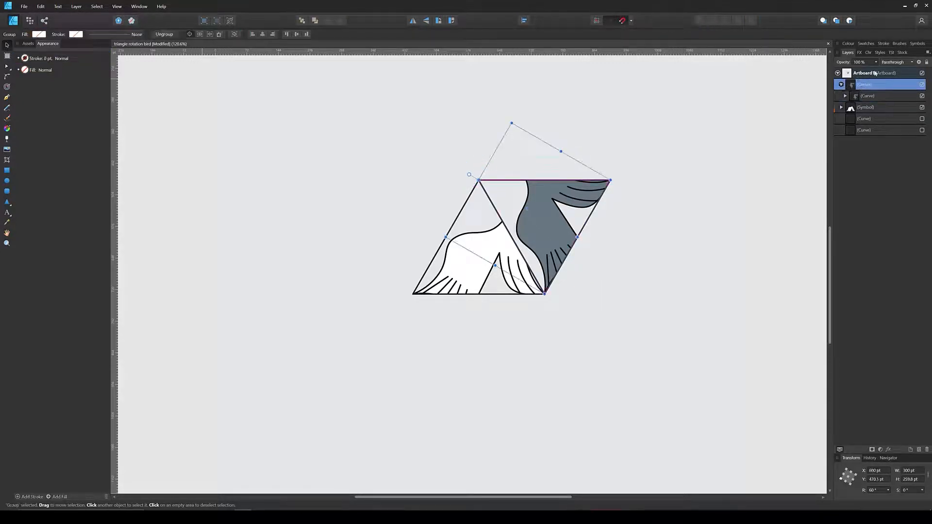
{"action": "left_click", "coordinate": [918, 44]}
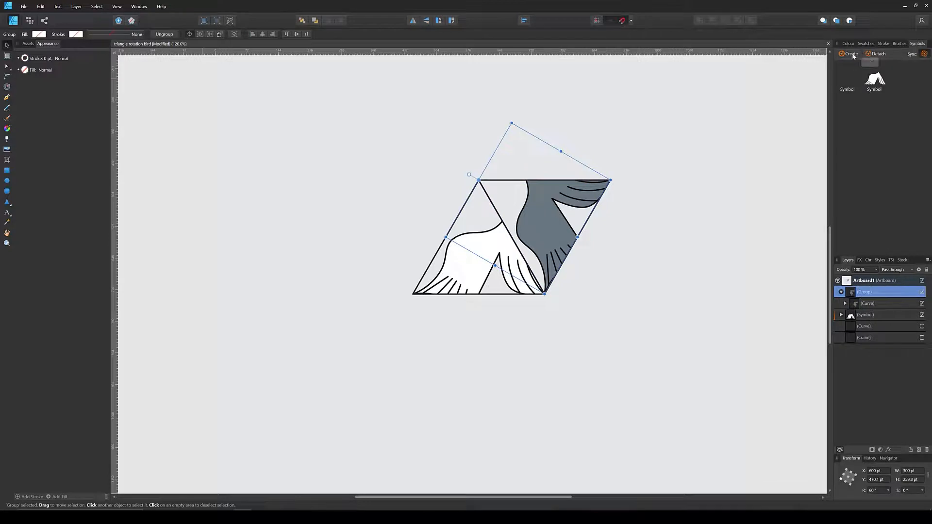
{"action": "left_click", "coordinate": [854, 58]}
{"action": "left_click", "coordinate": [917, 43]}
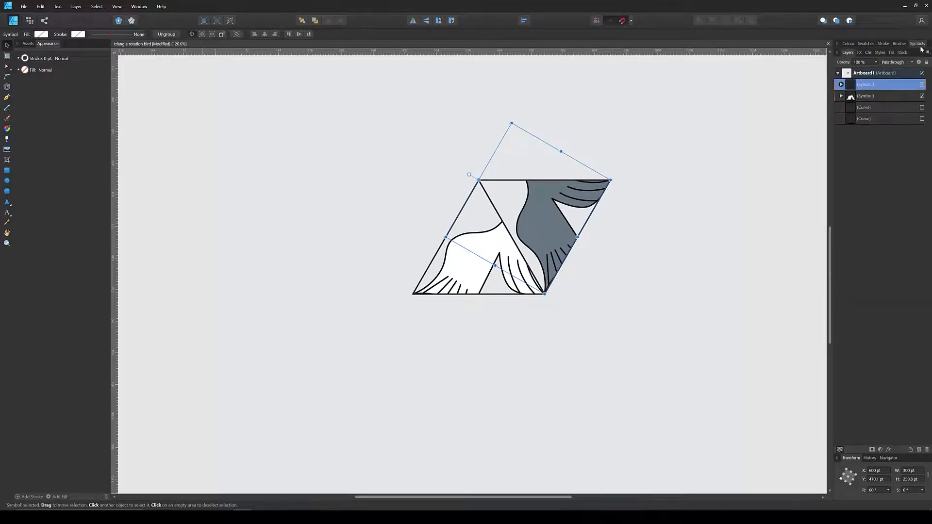
{"action": "left_click", "coordinate": [841, 84]}
- Duplicate the white bird symbol and rotate the copy to 120° about the triangle's apex
{"action": "left_click", "coordinate": [468, 248]}
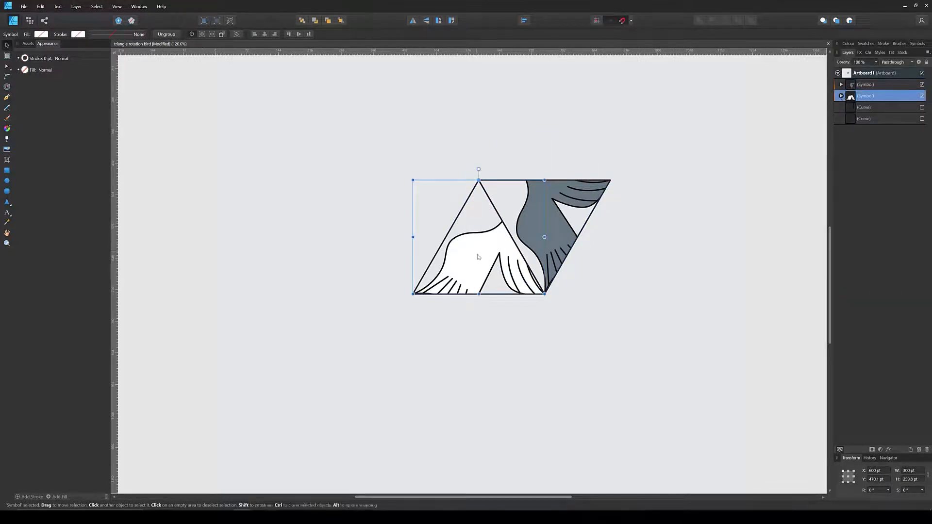
{"action": "key", "text": "ctrl+j"}
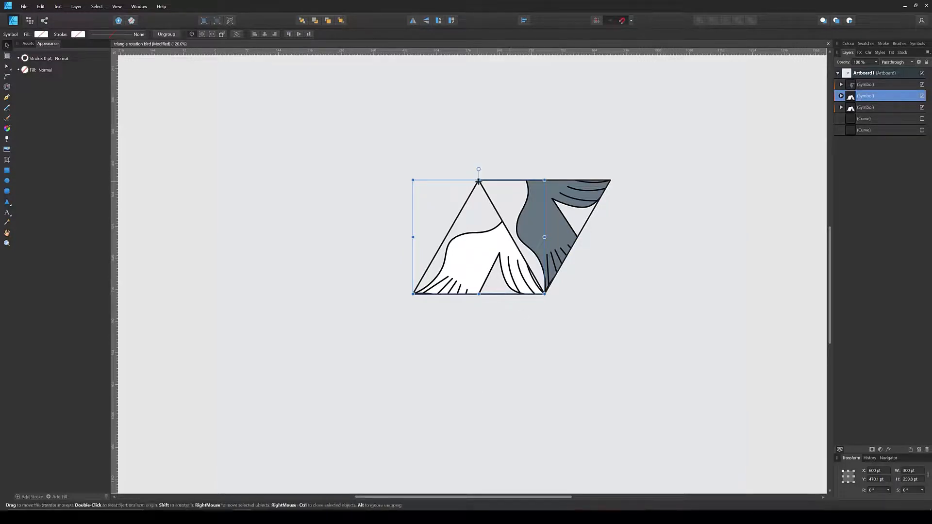
{"action": "mouse_move", "coordinate": [555, 294]}
{"action": "left_mouse_down"}
{"action": "mouse_move", "coordinate": [623, 171]}
{"action": "mouse_move", "coordinate": [615, 117]}
{"action": "mouse_move", "coordinate": [585, 86]}
{"action": "mouse_move", "coordinate": [534, 81]}
{"action": "left_mouse_up"}
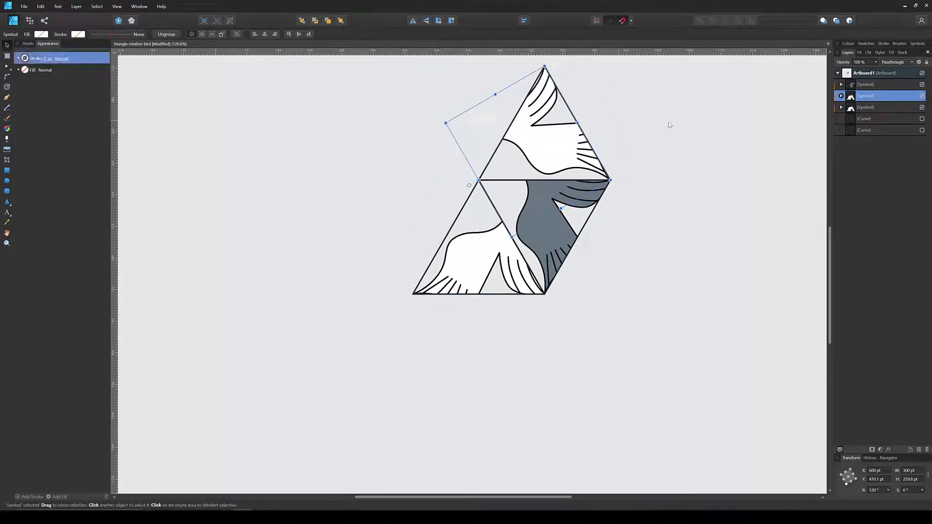
- Duplicate the grey-blue bird symbol and rotate the copy about the shared apex until it adjoins the upper white triangle
{"action": "left_click", "coordinate": [855, 85]}
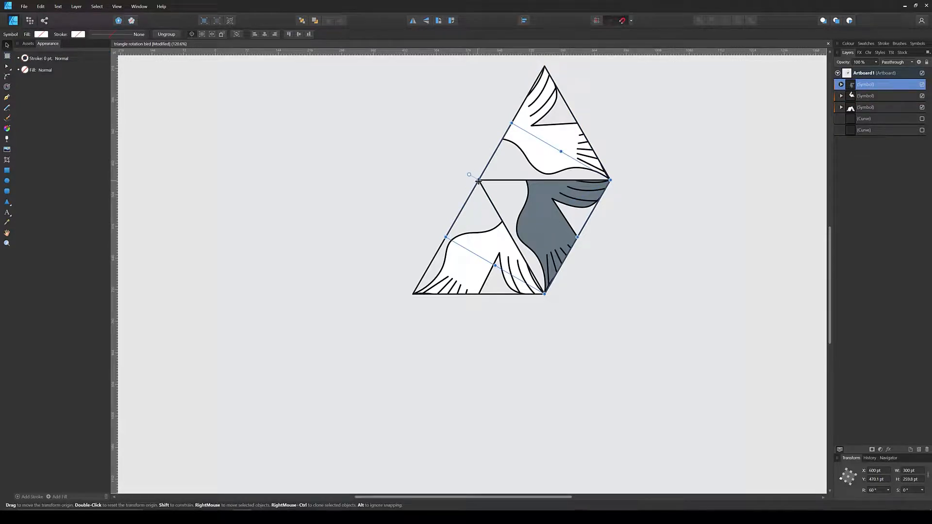
{"action": "key", "text": "ctrl+j"}
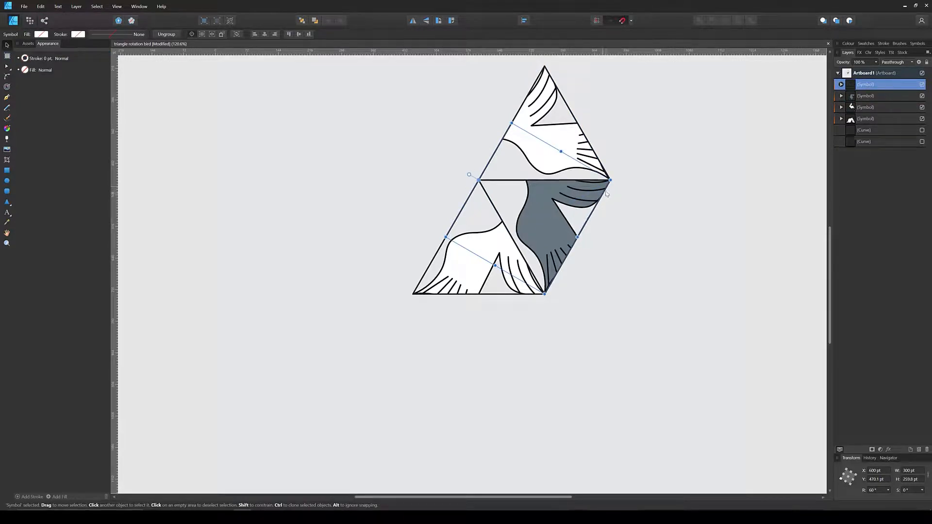
{"action": "left_click_drag", "start_coordinate": [612, 183], "coordinate": [413, 66]}
- Duplicate one white and one grey-blue symbol together, rotate the pair about the shared apex to complete the hexagon, and save the document
{"action": "left_click", "coordinate": [859, 119]}
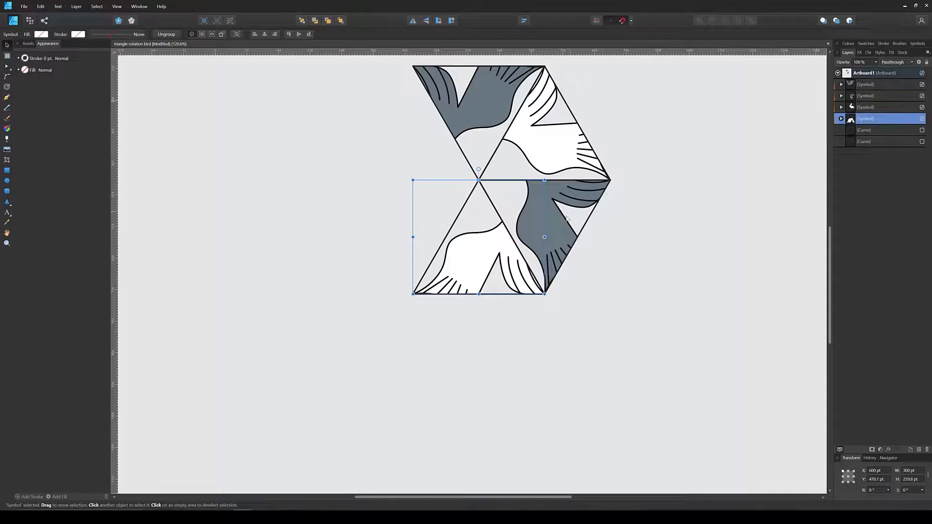
{"action": "left_click", "coordinate": [565, 211]}
{"action": "left_click", "coordinate": [559, 163], "text": "shift"}
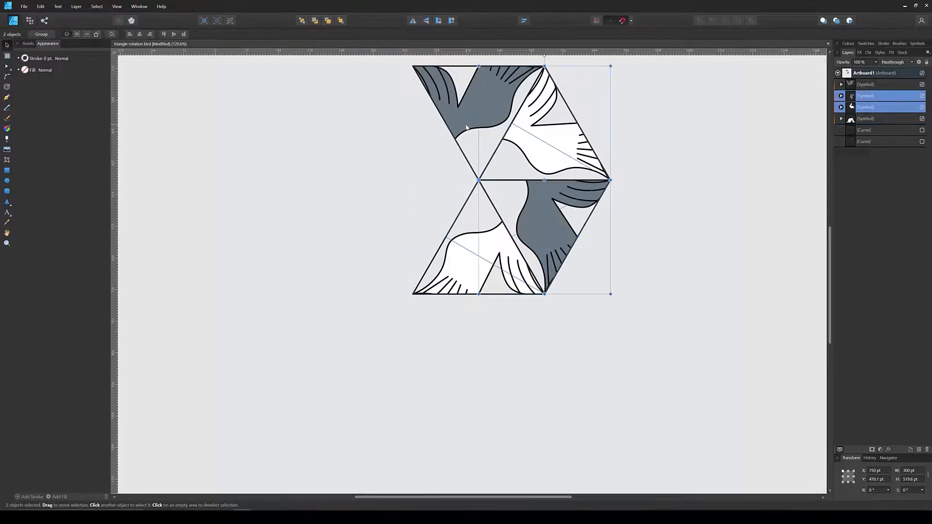
{"action": "left_click_drag", "start_coordinate": [614, 90], "coordinate": [466, 151]}
{"action": "key", "text": "ctrl+j"}
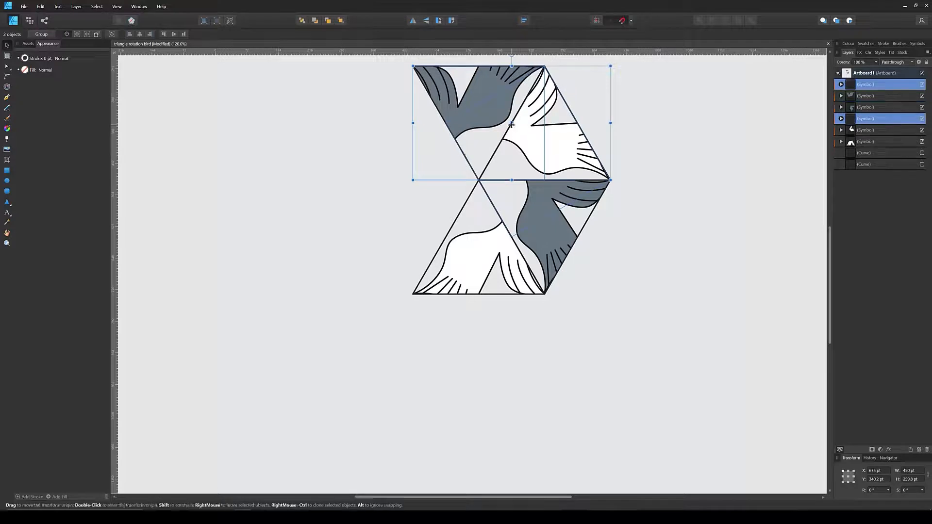
{"action": "left_click_drag", "start_coordinate": [511, 123], "coordinate": [479, 180]}
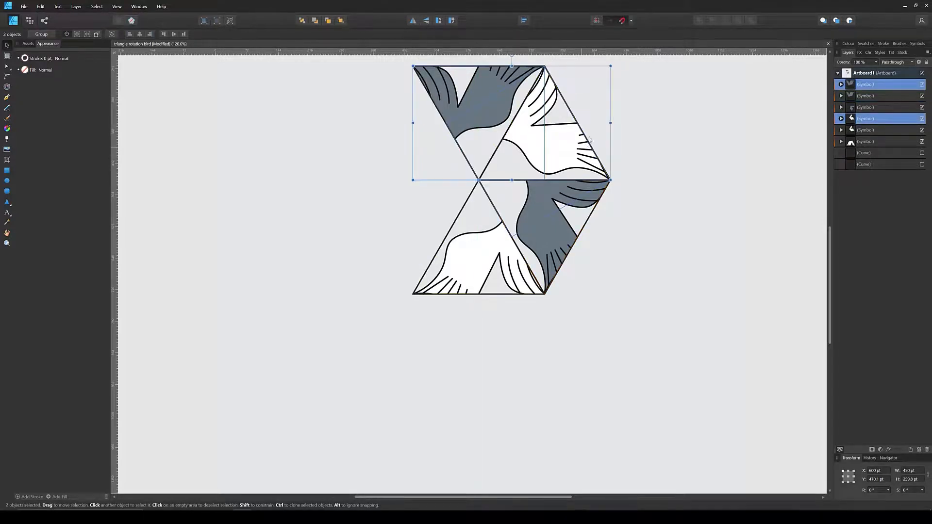
{"action": "left_click_drag", "start_coordinate": [610, 64], "coordinate": [397, 151]}
{"action": "left_click", "coordinate": [449, 339]}
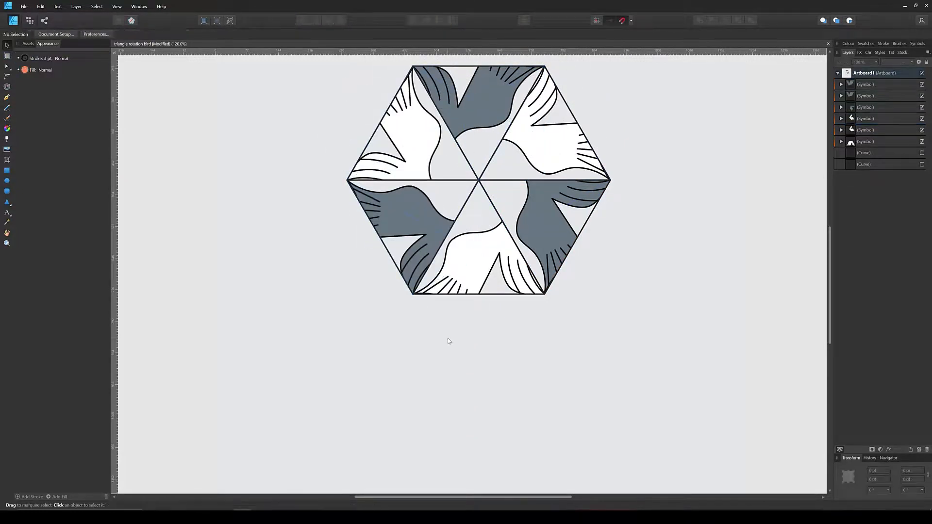
{"action": "scroll", "coordinate": [449, 339], "scroll_direction": "down", "scroll_amount": 3}
{"action": "key", "text": "ctrl+s"}
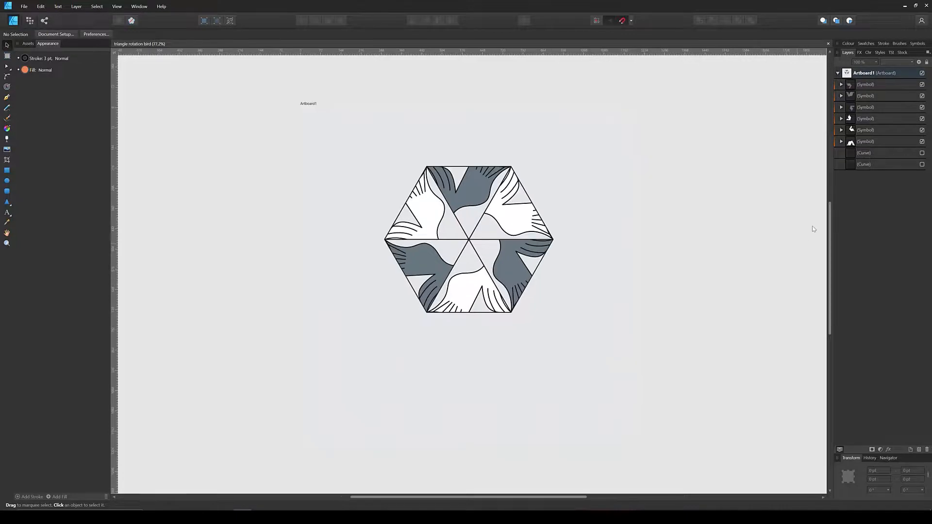
- Move the bird curves out of their triangles in one white and one grey-blue symbol, and hide the triangle curves
{"action": "left_click", "coordinate": [841, 142]}
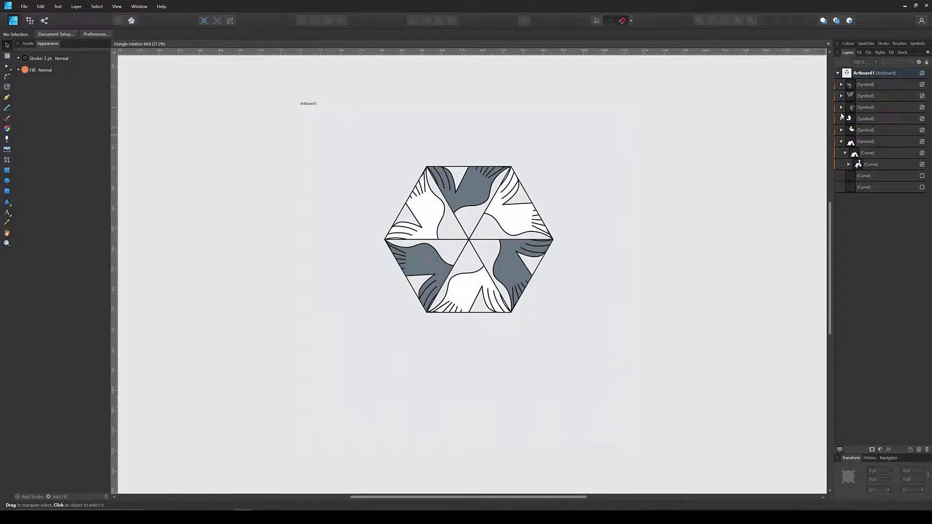
{"action": "left_click", "coordinate": [841, 108]}
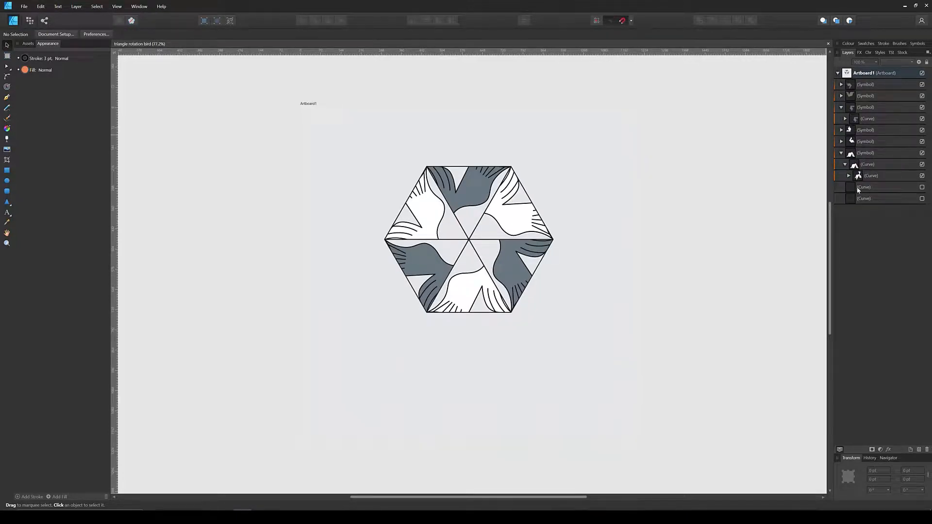
{"action": "left_click_drag", "start_coordinate": [858, 177], "coordinate": [853, 171]}
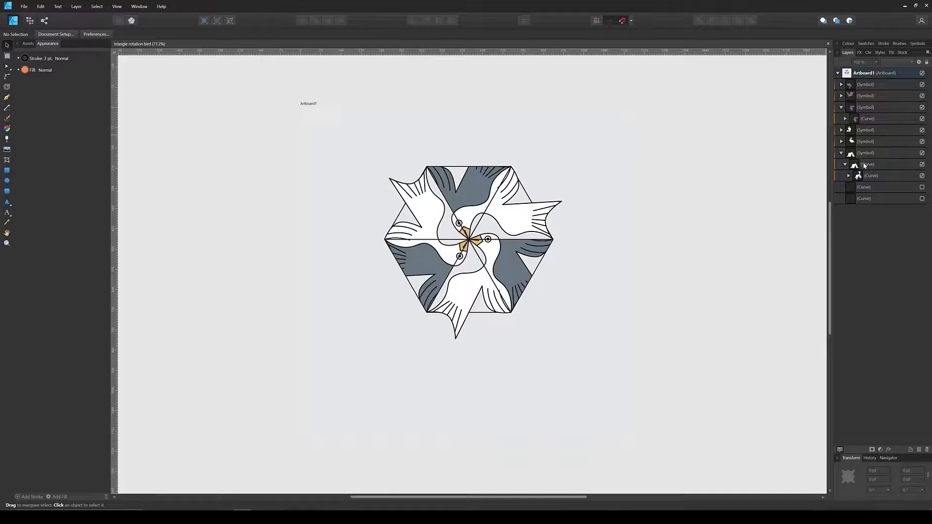
{"action": "left_click", "coordinate": [845, 119]}
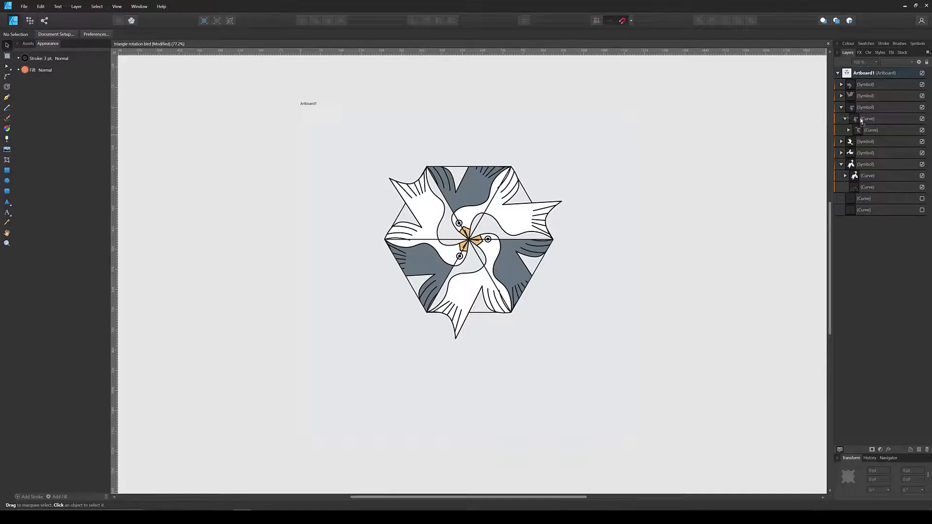
{"action": "left_click_drag", "start_coordinate": [862, 120], "coordinate": [862, 113]}
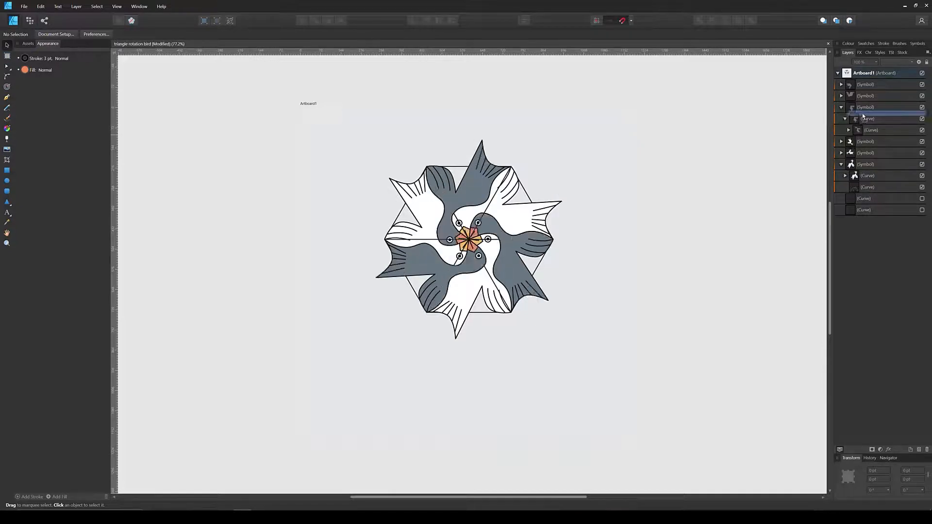
{"action": "left_click", "coordinate": [922, 187]}
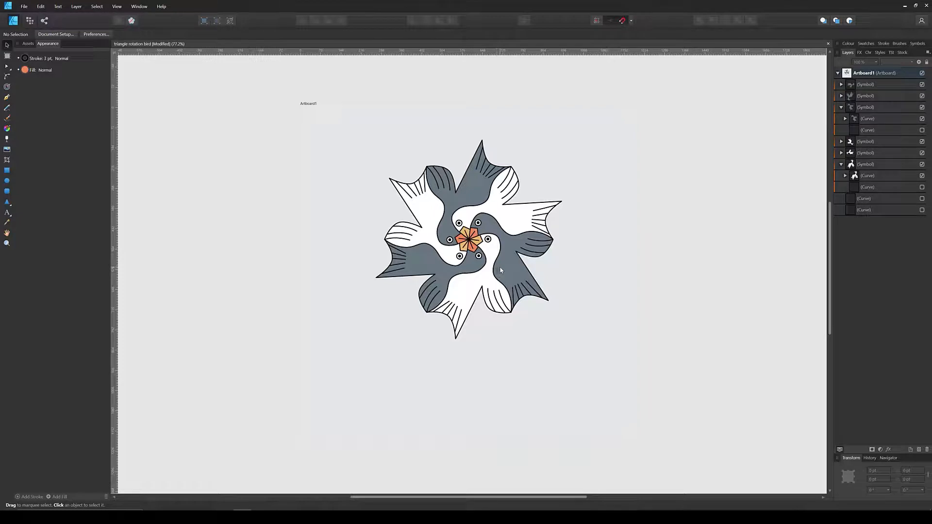
- Show the triangle curves again, clip both bird curves back inside them, and collapse the symbols' layers
{"action": "left_click", "coordinate": [922, 187]}
{"action": "left_click", "coordinate": [922, 130]}
{"action": "left_click_drag", "start_coordinate": [863, 125], "coordinate": [861, 119]}
{"action": "left_click_drag", "start_coordinate": [863, 181], "coordinate": [869, 189]}
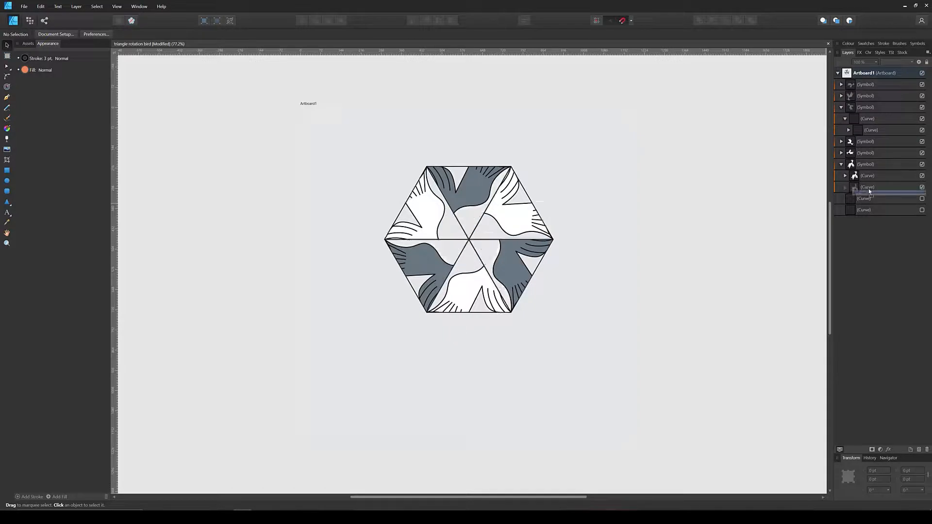
{"action": "left_click", "coordinate": [841, 164]}
{"action": "left_click", "coordinate": [842, 107]}
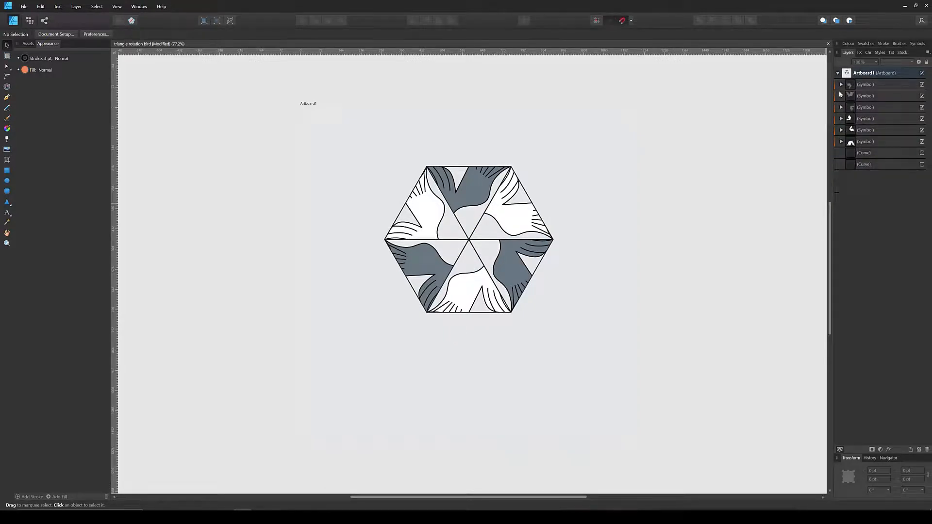
- Group the six symbols into one hexagon and place a duplicate directly below it, edge to edge
{"action": "left_click_drag", "start_coordinate": [573, 119], "coordinate": [336, 391]}
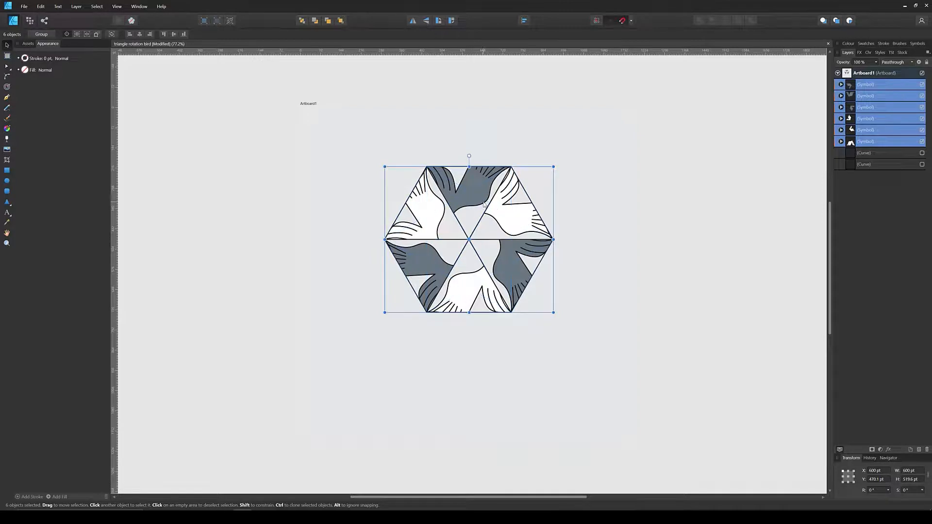
{"action": "key", "text": "ctrl+g"}
{"action": "key", "text": "ctrl+j"}
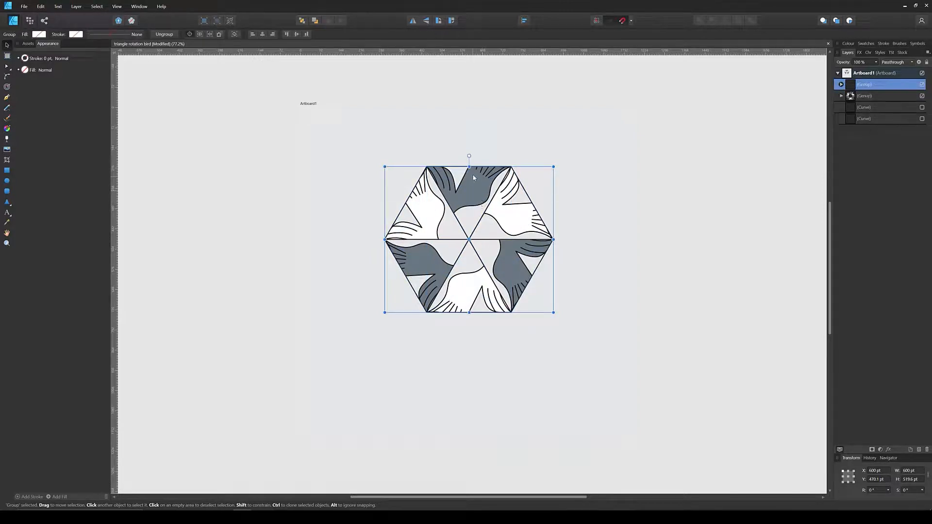
{"action": "left_click_drag", "start_coordinate": [482, 203], "coordinate": [487, 325]}
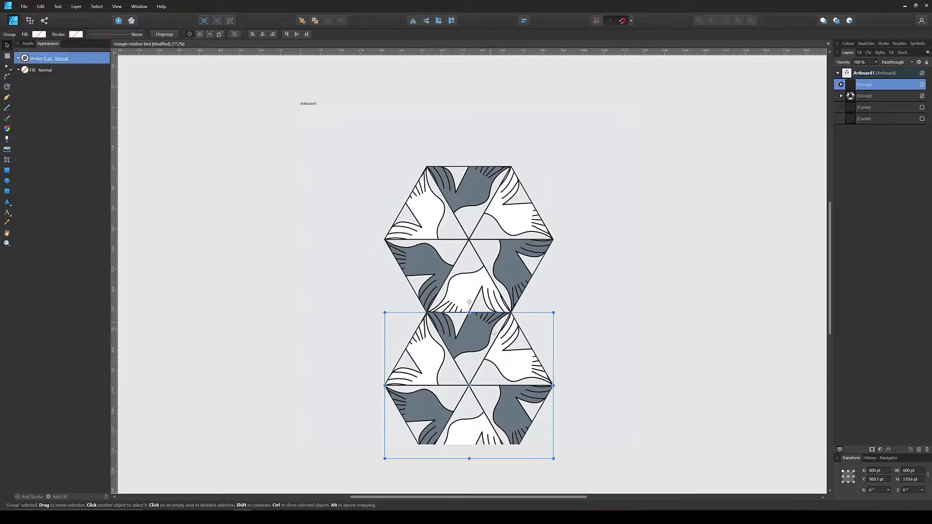
- Duplicate the hexagon group into the gaps on both sides of the central column, centred at X 1050 pt and X 150 pt
{"action": "left_click_drag", "start_coordinate": [600, 368], "coordinate": [624, 307]}
{"action": "key", "text": "ctrl+j"}
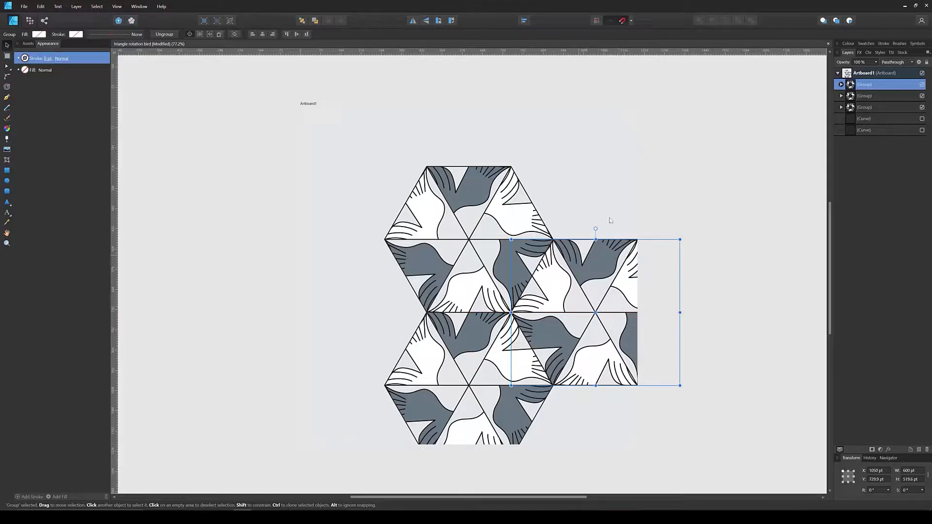
{"action": "left_click_drag", "start_coordinate": [633, 222], "coordinate": [628, 193]}
{"action": "left_click", "coordinate": [592, 322]}
{"action": "key", "text": "ctrl+j"}
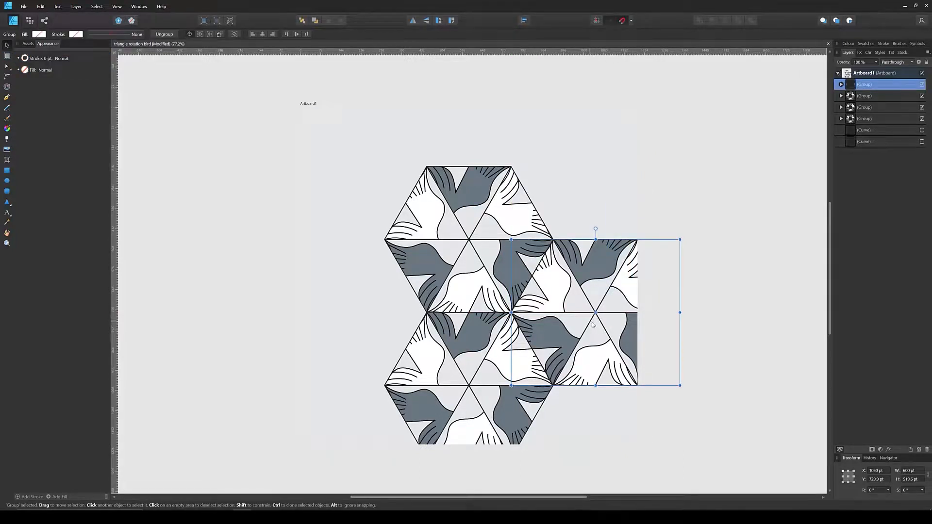
{"action": "left_click_drag", "start_coordinate": [608, 294], "coordinate": [354, 295]}
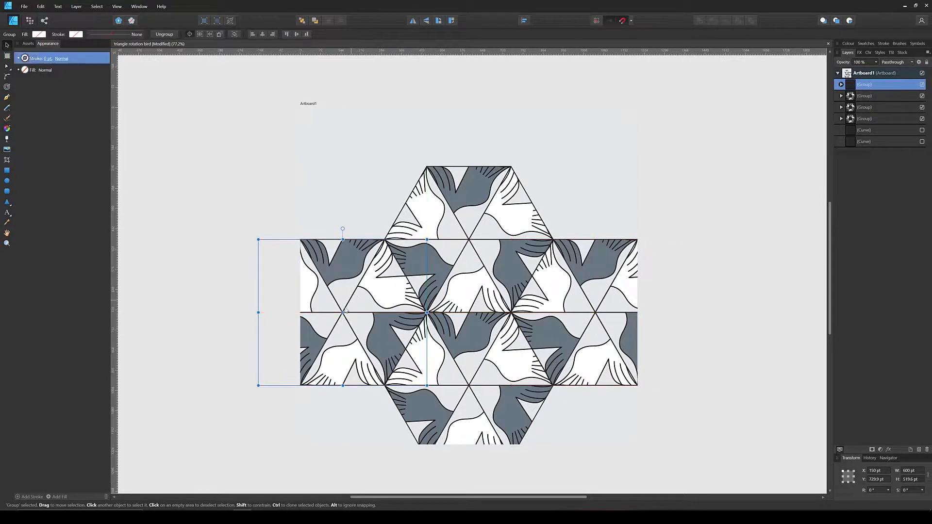
{"action": "left_click", "coordinate": [603, 152]}
- Duplicate the two side hexagons together and move the copies straight up to fill the artboard's upper corners
{"action": "left_click", "coordinate": [489, 309]}
{"action": "left_click", "coordinate": [320, 317], "text": "shift"}
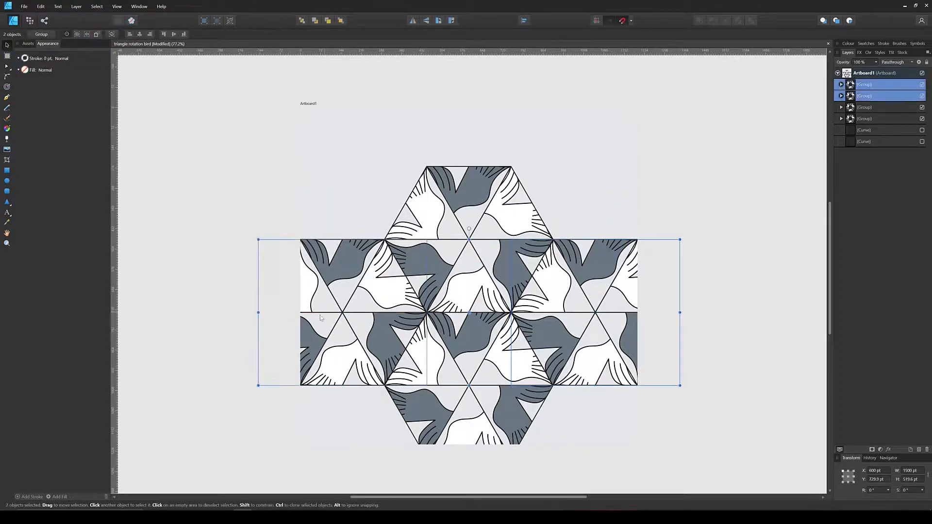
{"action": "key", "text": "ctrl+j"}
{"action": "left_click_drag", "start_coordinate": [585, 344], "coordinate": [581, 201]}
{"action": "left_click", "coordinate": [454, 133]}
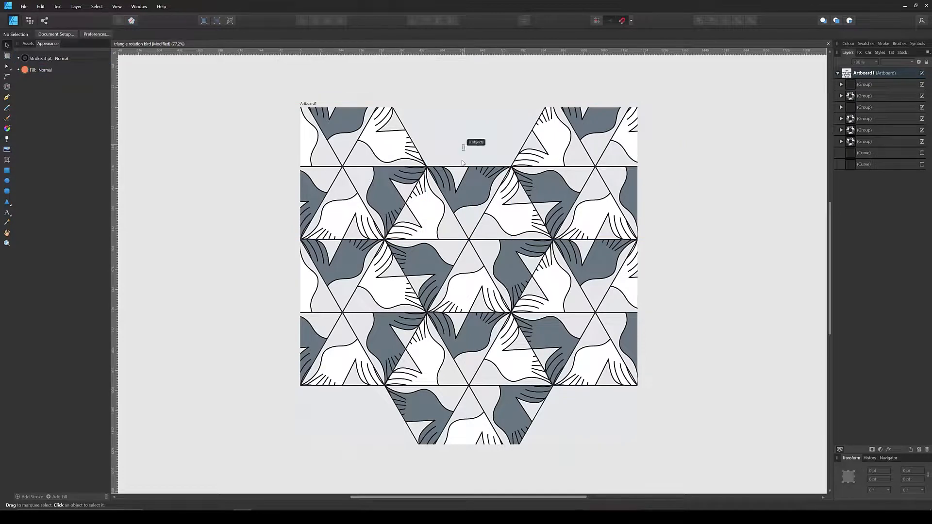
- Duplicate the central hexagon and move the copy straight up to fill the gap at the artboard's upper edge
{"action": "left_click", "coordinate": [465, 228]}
{"action": "key", "text": "ctrl+j"}
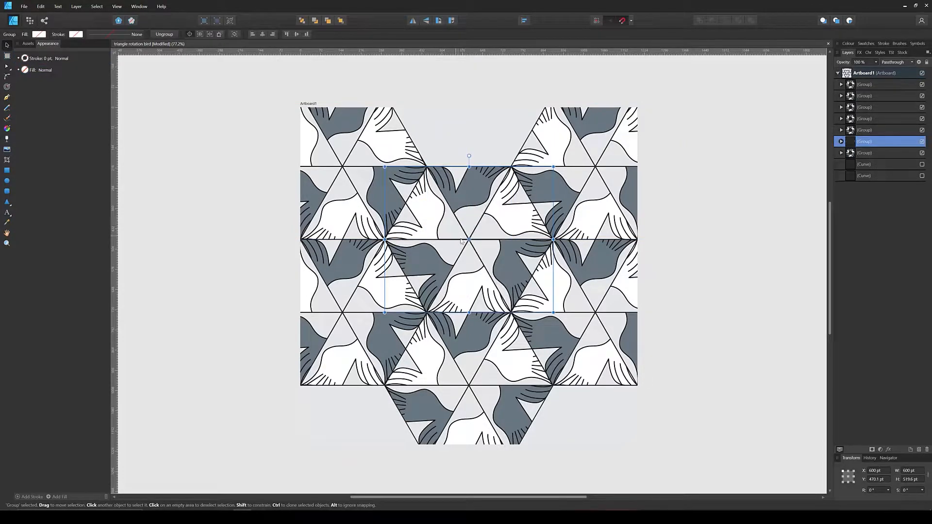
{"action": "left_click_drag", "start_coordinate": [463, 259], "coordinate": [455, 111]}
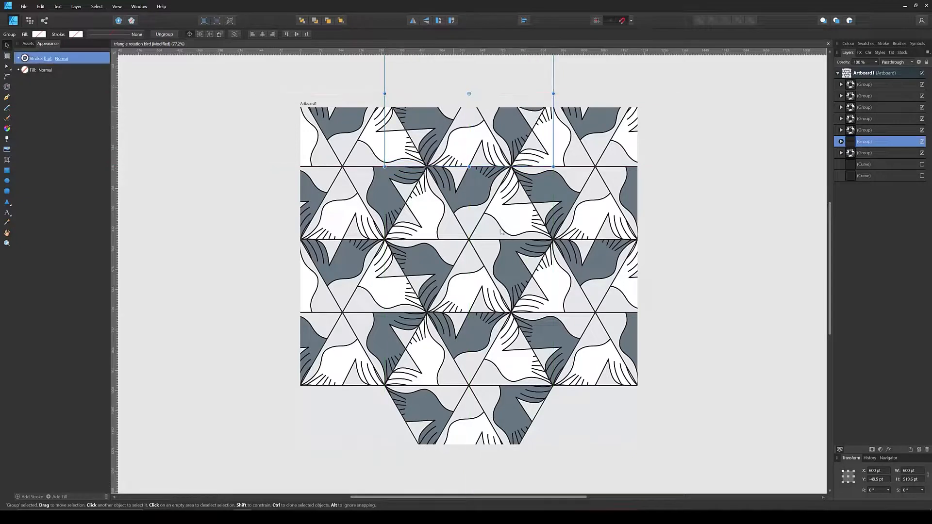
{"action": "left_click", "coordinate": [597, 425]}
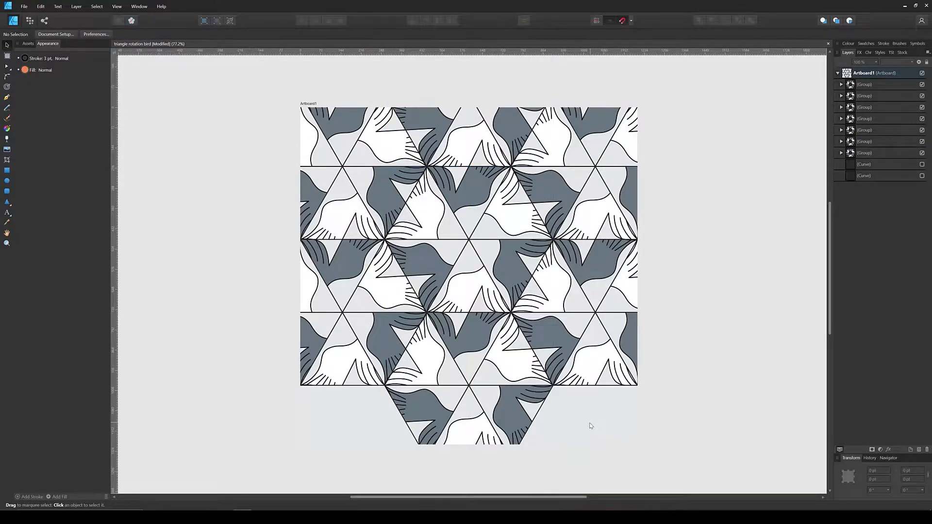
- Duplicate the two lower side hexagons together, move the copies straight down to fill the artboard's lower corners, and save the document
{"action": "scroll", "coordinate": [558, 408], "scroll_direction": "down", "scroll_amount": 1}
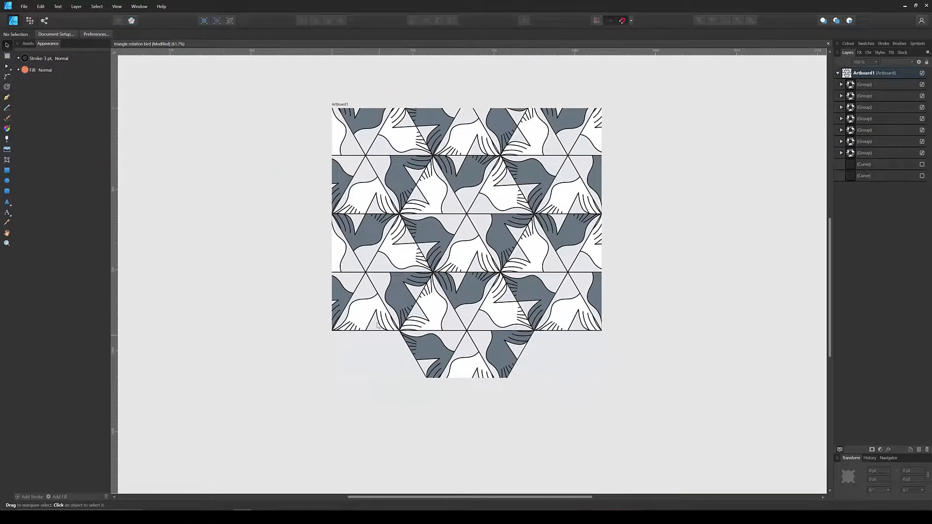
{"action": "left_click", "coordinate": [361, 270]}
{"action": "left_click", "coordinate": [575, 265], "text": "shift"}
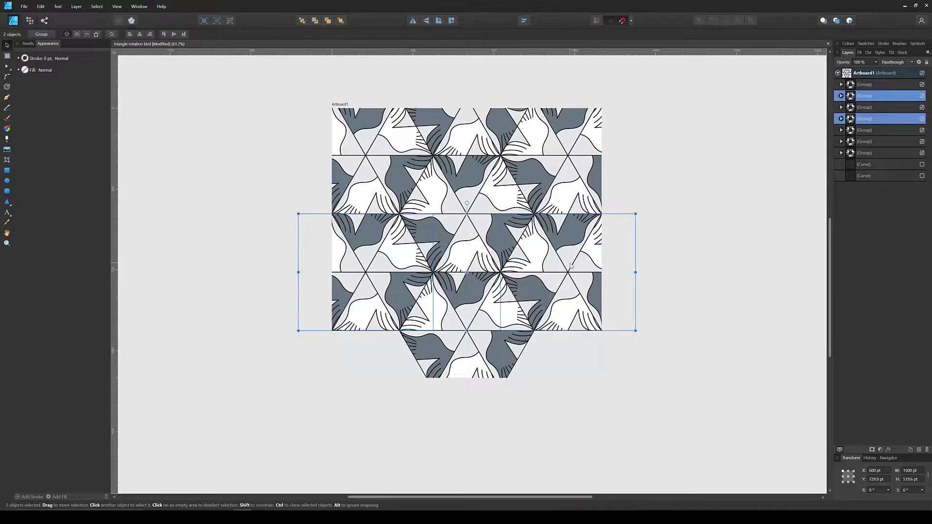
{"action": "key", "text": "ctrl+j"}
{"action": "left_click_drag", "start_coordinate": [571, 266], "coordinate": [562, 374]}
{"action": "left_click", "coordinate": [688, 308]}
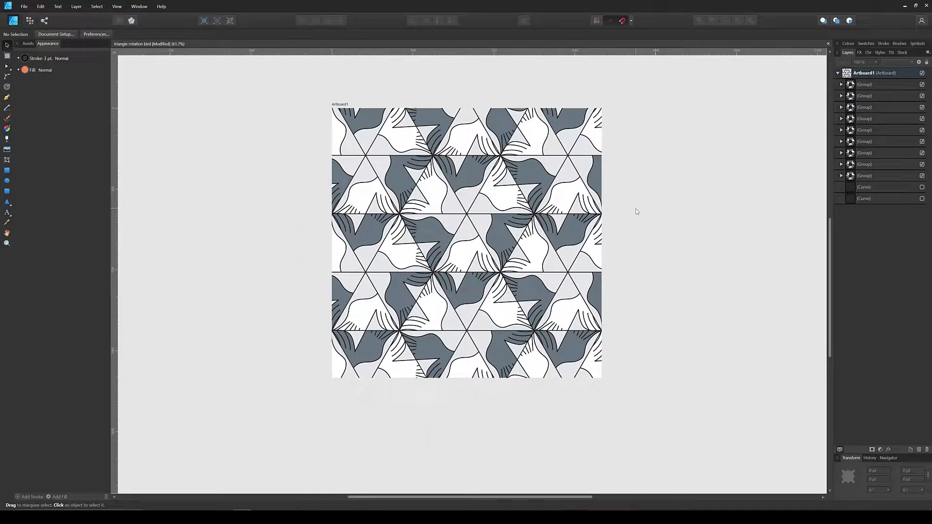
{"action": "key", "text": "ctrl+s"}
- Enlarge Artboard1 outward on all four sides, to about 2103 pt wide, leaving room around the side hexagons
{"action": "left_click", "coordinate": [861, 75]}
{"action": "left_click_drag", "start_coordinate": [601, 242], "coordinate": [714, 242]}
{"action": "left_click_drag", "start_coordinate": [327, 245], "coordinate": [242, 245]}
{"action": "left_click_drag", "start_coordinate": [477, 107], "coordinate": [477, 58]}
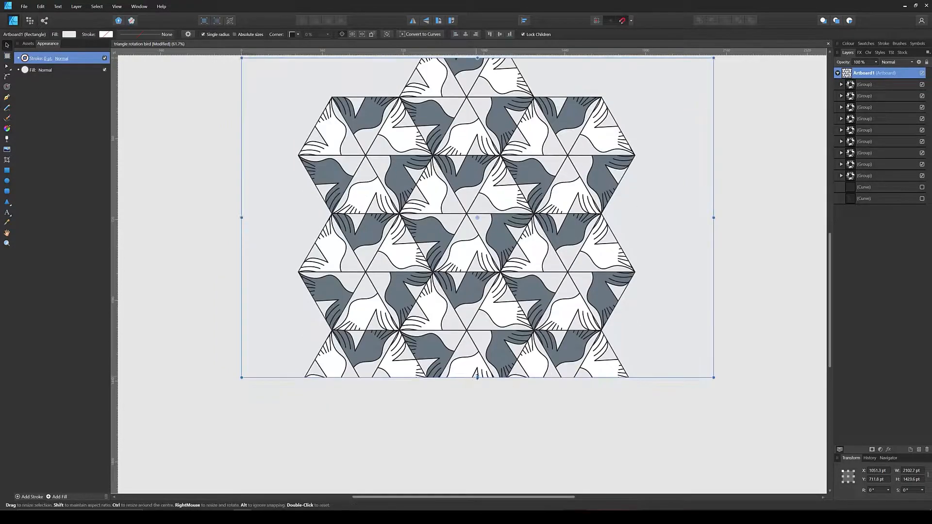
{"action": "left_click_drag", "start_coordinate": [477, 377], "coordinate": [478, 468]}
{"action": "left_click", "coordinate": [674, 350]}
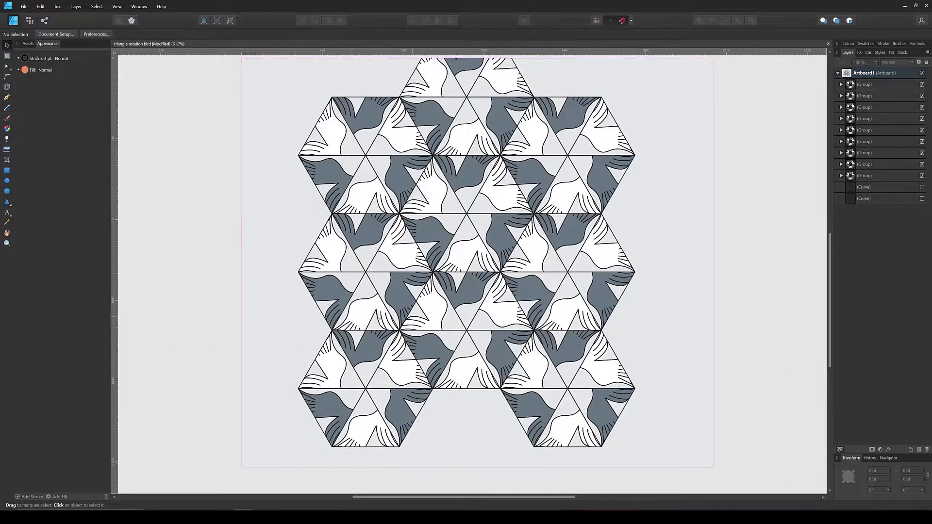
- Draw a closed rectangle through the centres of the four corner hexagons with the Pen tool in polygon mode, about 900 by 1039 pt
{"action": "left_click", "coordinate": [7, 98]}
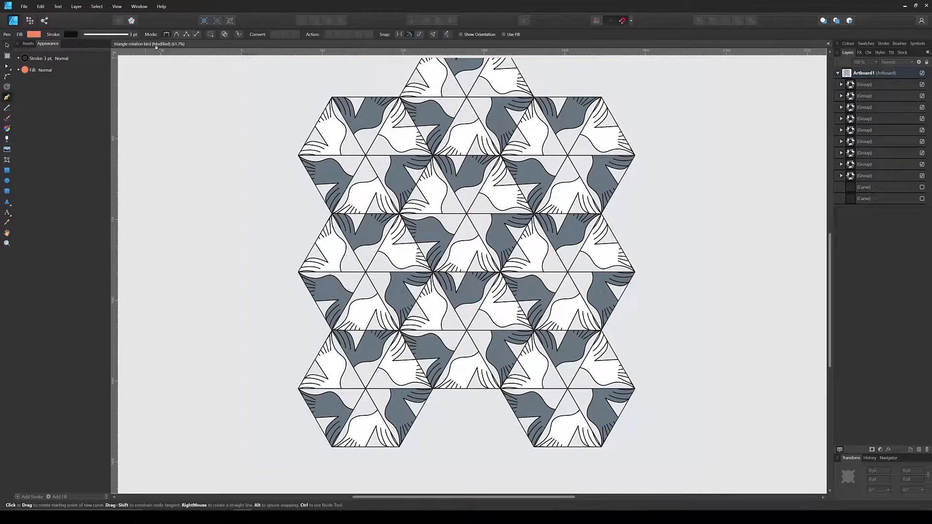
{"action": "left_click", "coordinate": [186, 36]}
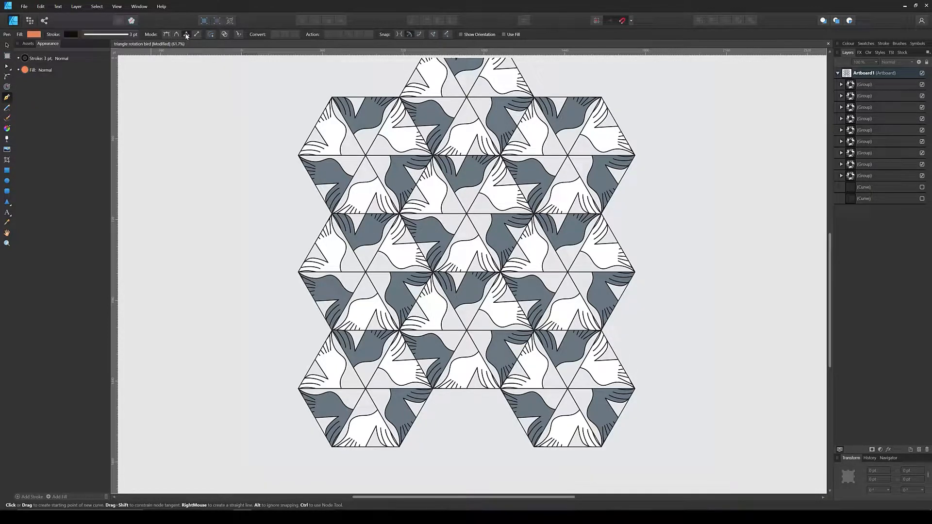
{"action": "left_click", "coordinate": [366, 156]}
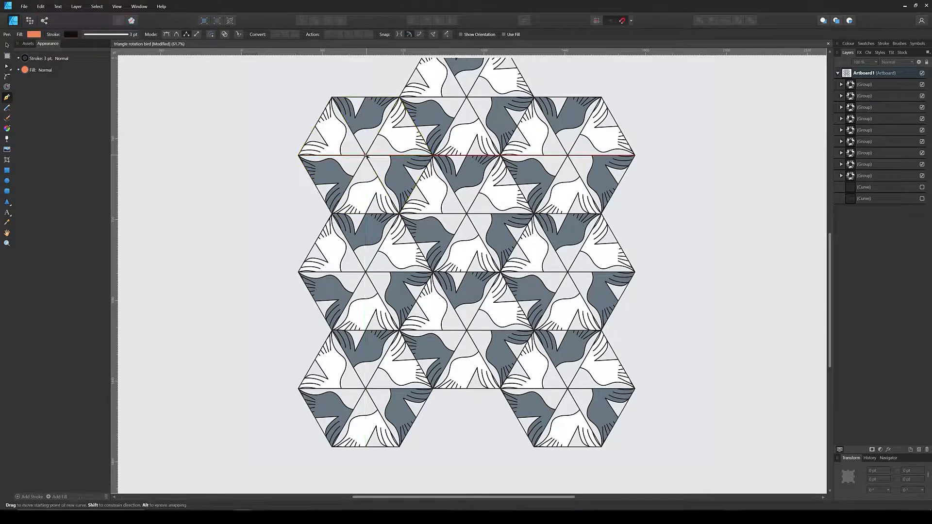
{"action": "left_click", "coordinate": [568, 156]}
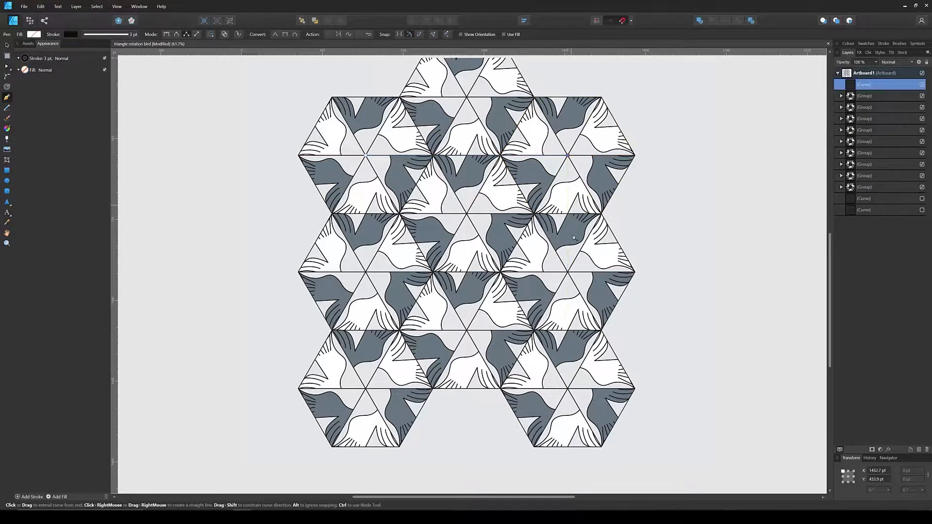
{"action": "left_click", "coordinate": [568, 389]}
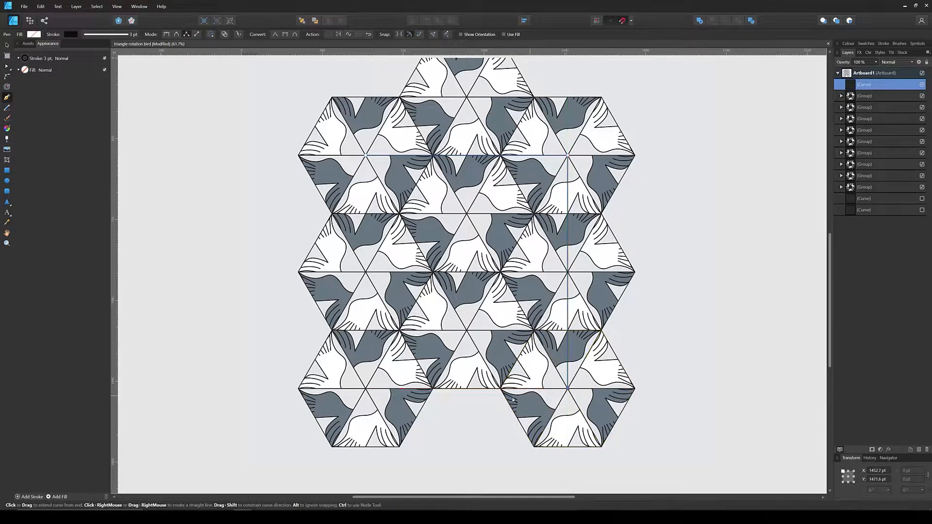
{"action": "left_click", "coordinate": [365, 389]}
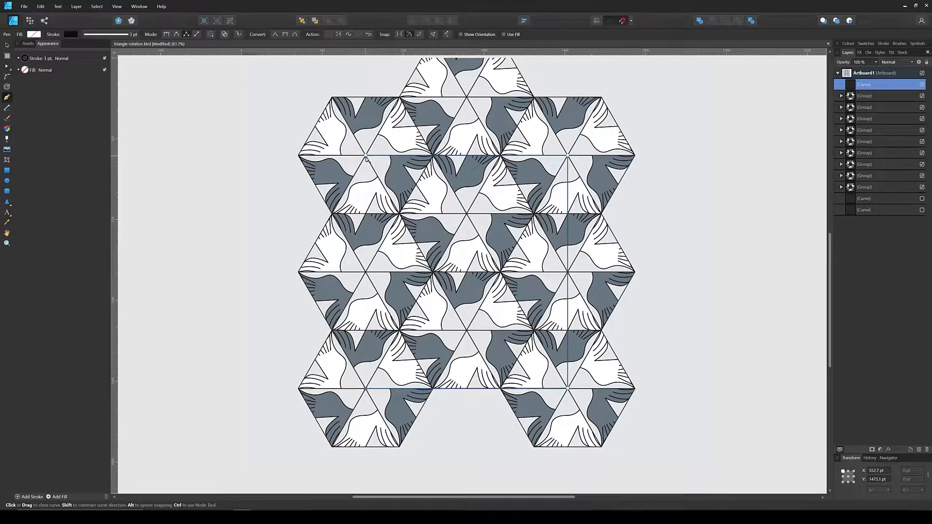
{"action": "left_click", "coordinate": [365, 155]}
{"action": "left_click", "coordinate": [6, 45]}
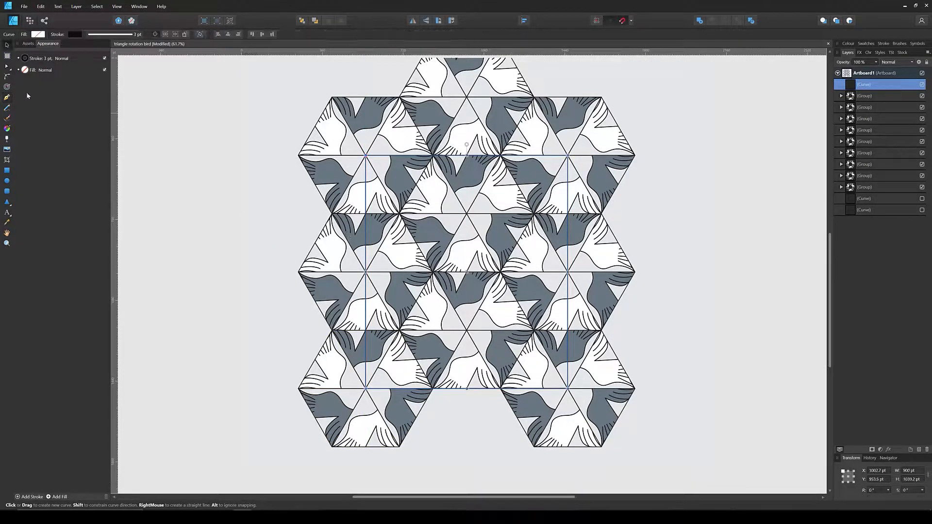
- Duplicate the lowest central hexagon and place the copy directly below it, filling the gap between the side hexagons
{"action": "left_click", "coordinate": [477, 400]}
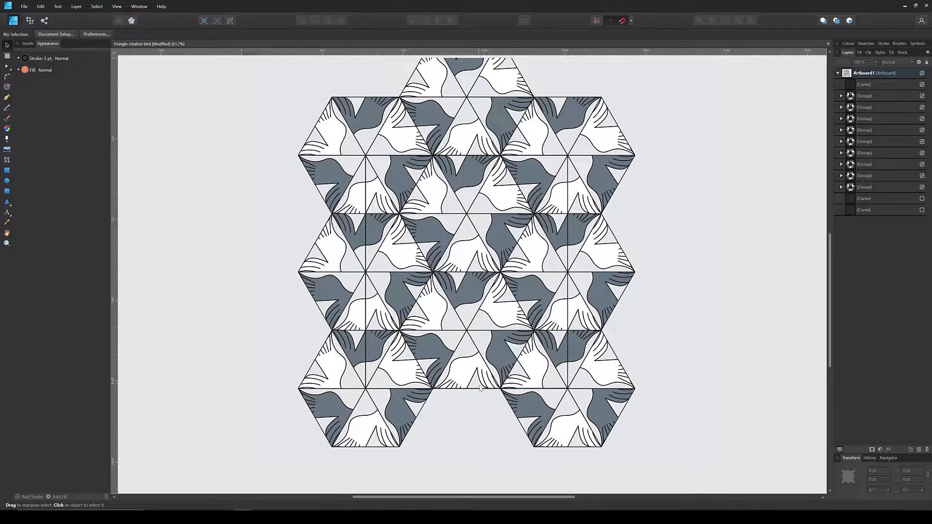
{"action": "left_click", "coordinate": [472, 373]}
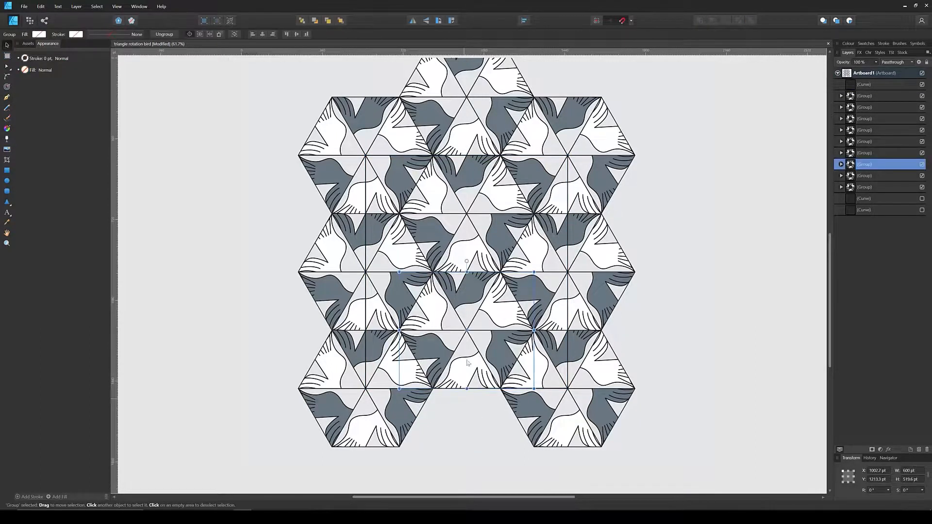
{"action": "left_click_drag", "start_coordinate": [473, 337], "coordinate": [462, 278]}
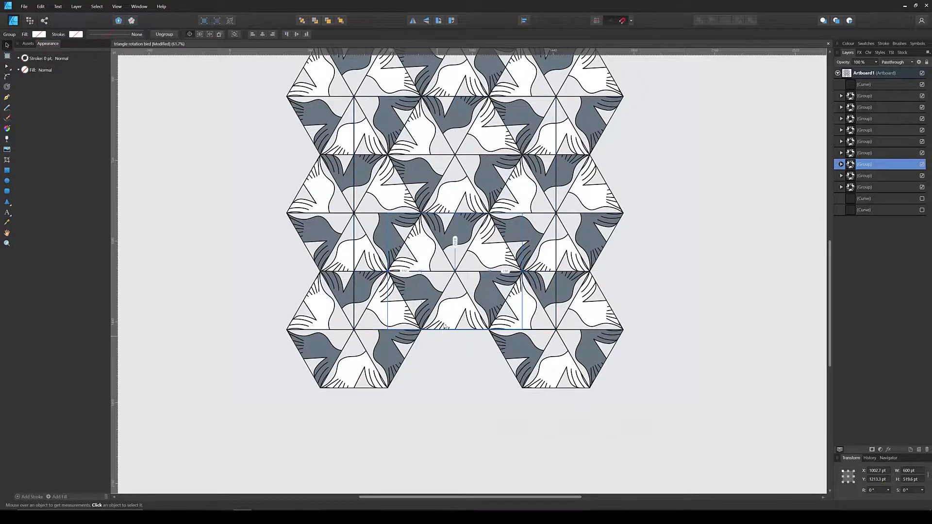
{"action": "key", "text": "ctrl+j"}
{"action": "left_click_drag", "start_coordinate": [458, 271], "coordinate": [461, 351]}
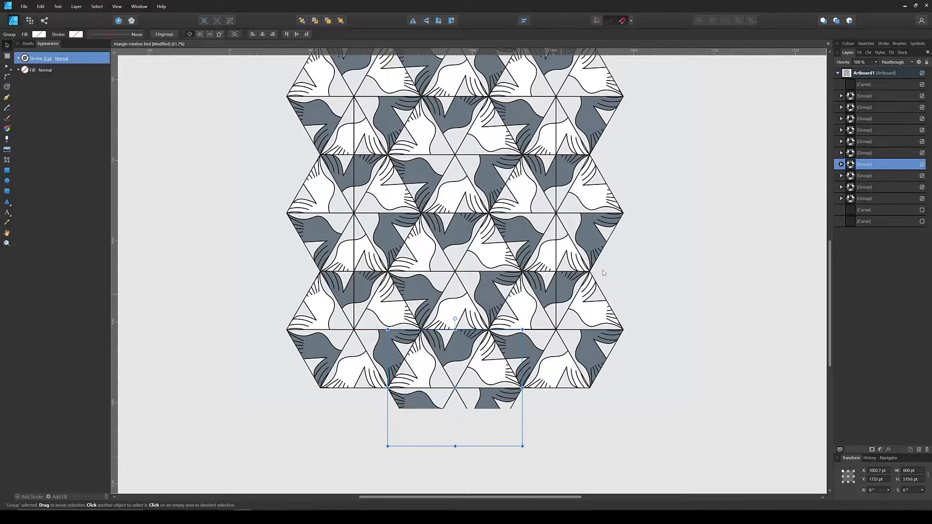
- Hide all ten hexagon groups, leaving only the drawn rectangle visible on the artboard
{"action": "left_click_drag", "start_coordinate": [638, 236], "coordinate": [623, 282]}
{"action": "left_click", "coordinate": [896, 95]}
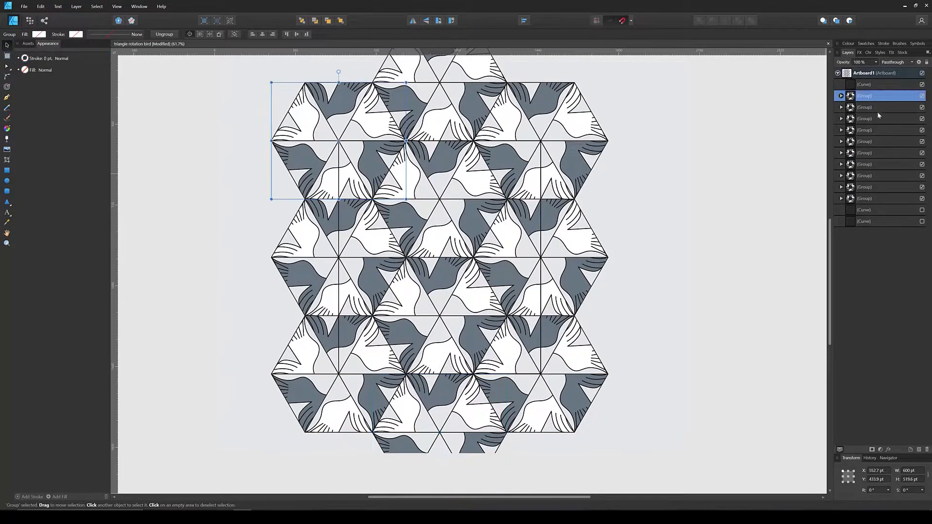
{"action": "left_click", "coordinate": [882, 198], "text": "shift"}
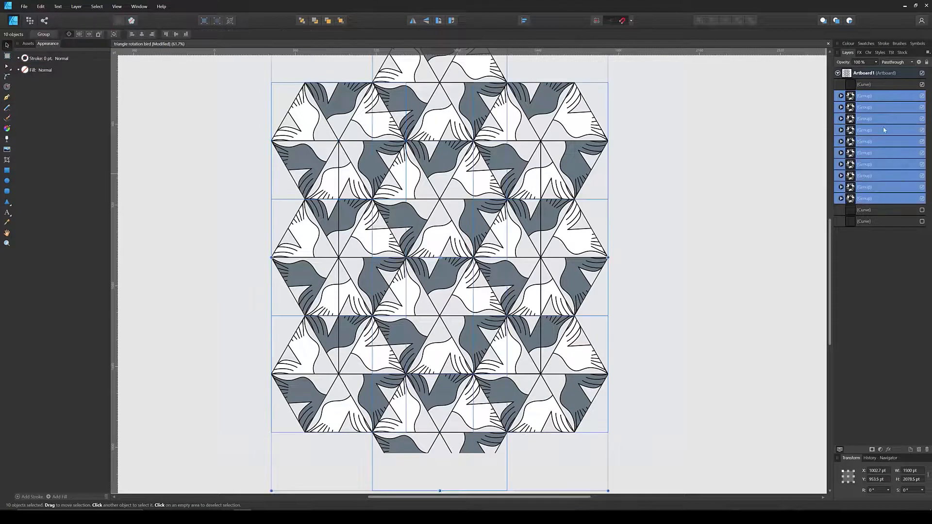
{"action": "left_click", "coordinate": [921, 96]}
{"action": "left_click", "coordinate": [580, 214]}
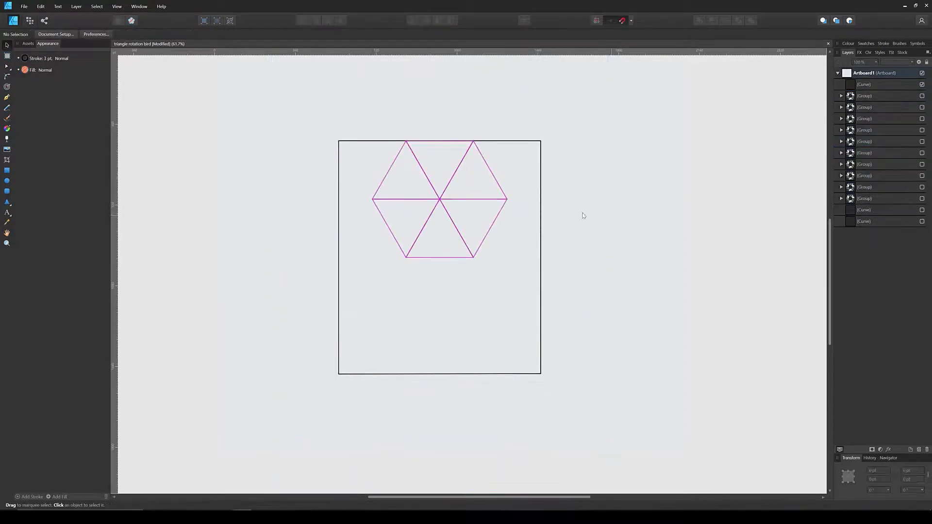
- Remove the rectangle's stroke and fill it with a dark grey from the Greys palette
{"action": "left_click", "coordinate": [389, 262]}
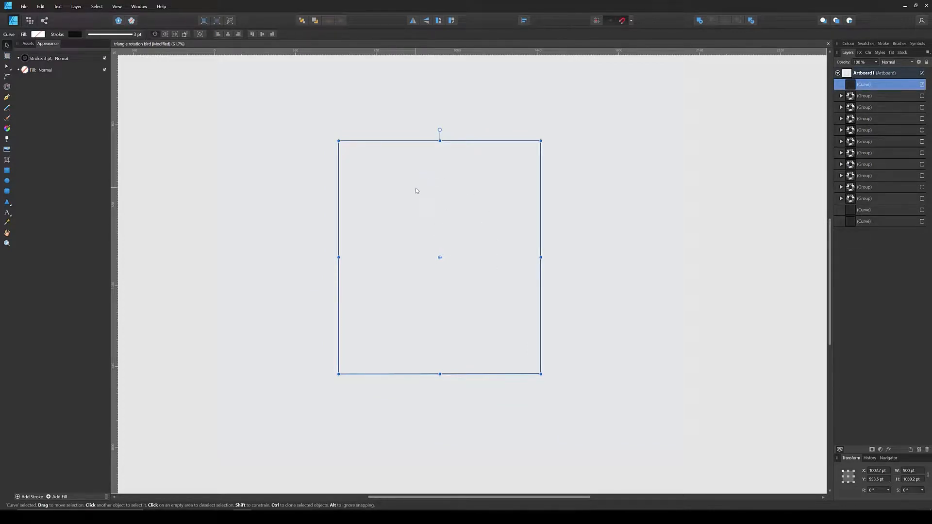
{"action": "left_click", "coordinate": [74, 34]}
{"action": "left_click", "coordinate": [128, 49]}
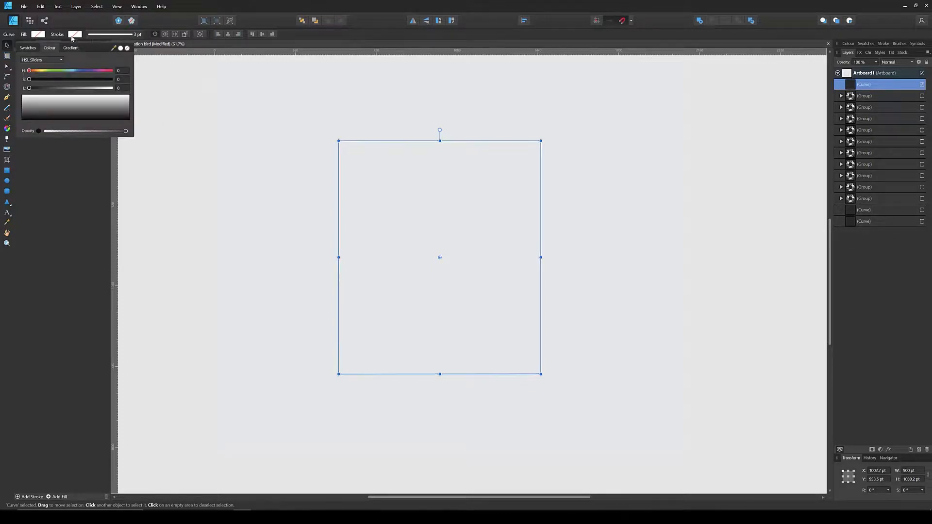
{"action": "left_click", "coordinate": [97, 35]}
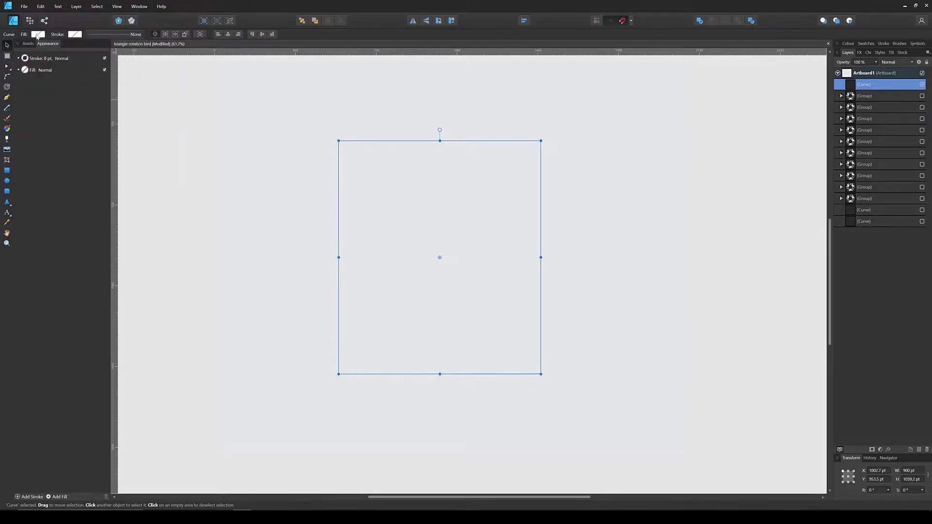
{"action": "left_click", "coordinate": [38, 34]}
{"action": "left_click", "coordinate": [46, 79]}
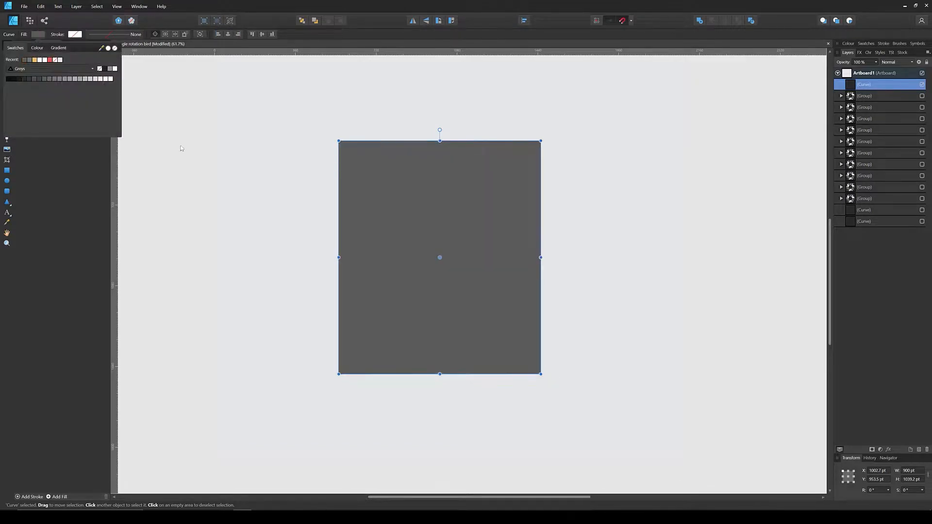
{"action": "left_click", "coordinate": [281, 154]}
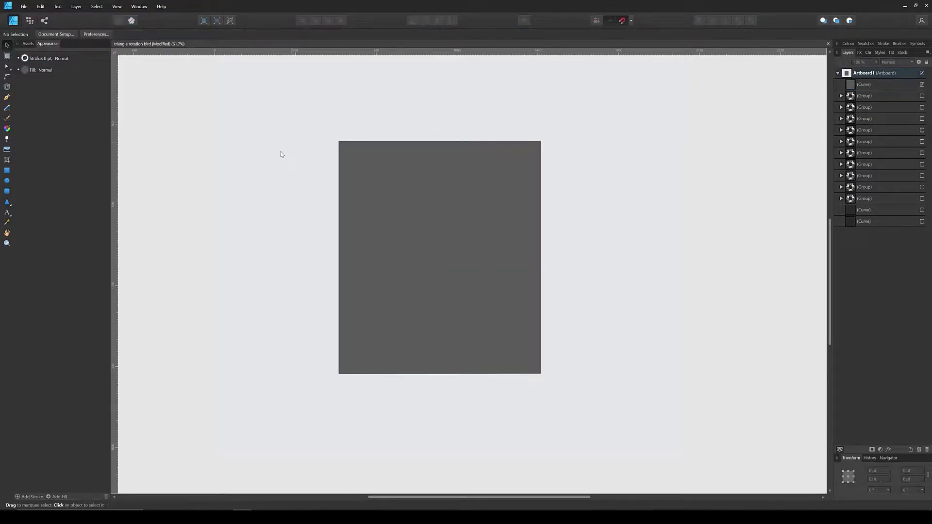
- Draw a second artboard over the grey rectangle from corner to corner, about 900 by 1038 pt
{"action": "left_click", "coordinate": [8, 55]}
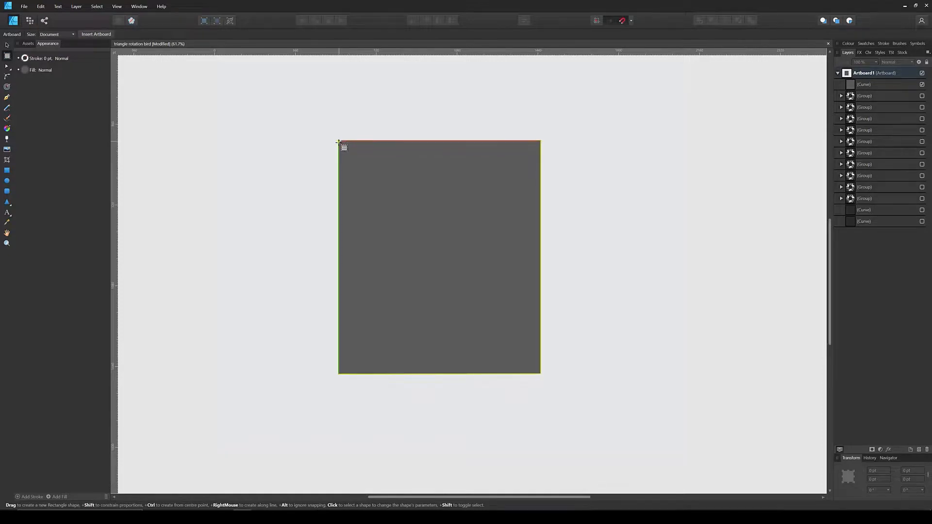
{"action": "left_click_drag", "start_coordinate": [338, 141], "coordinate": [541, 374]}
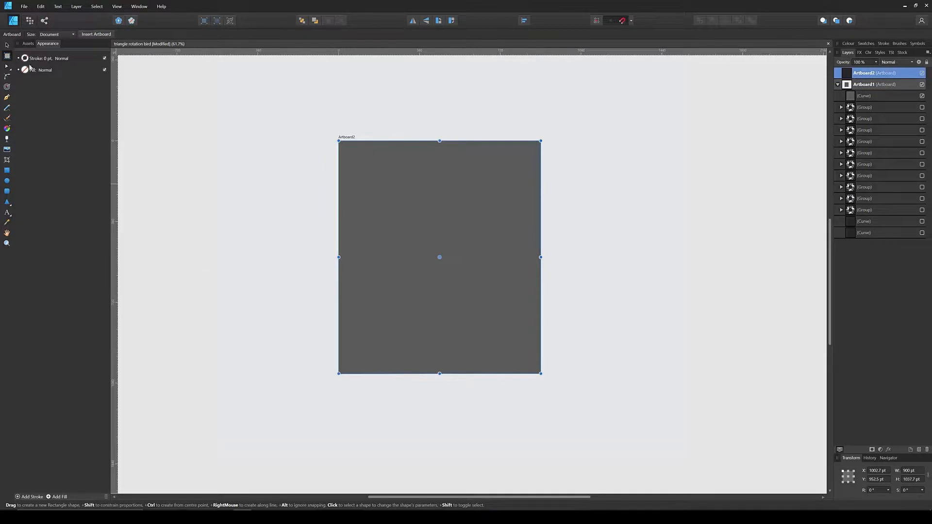
{"action": "left_click", "coordinate": [7, 46]}
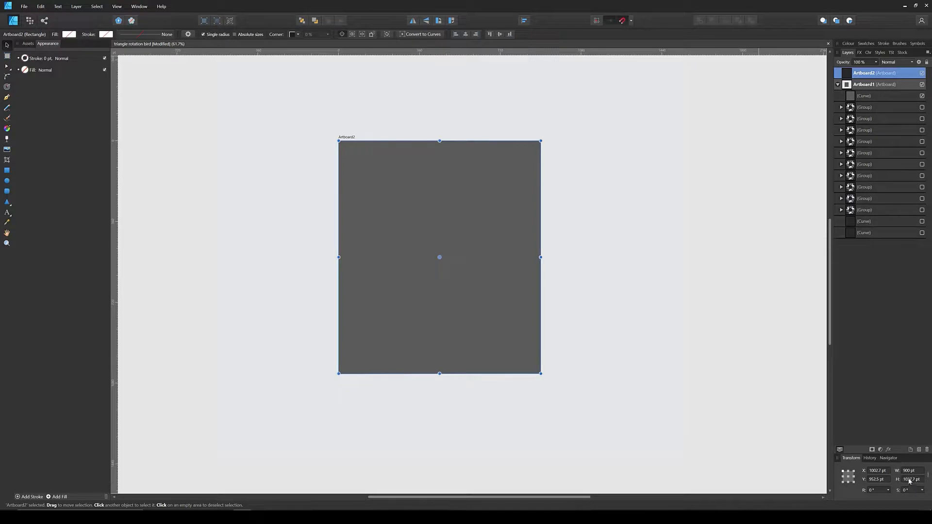
{"action": "left_click", "coordinate": [873, 97]}
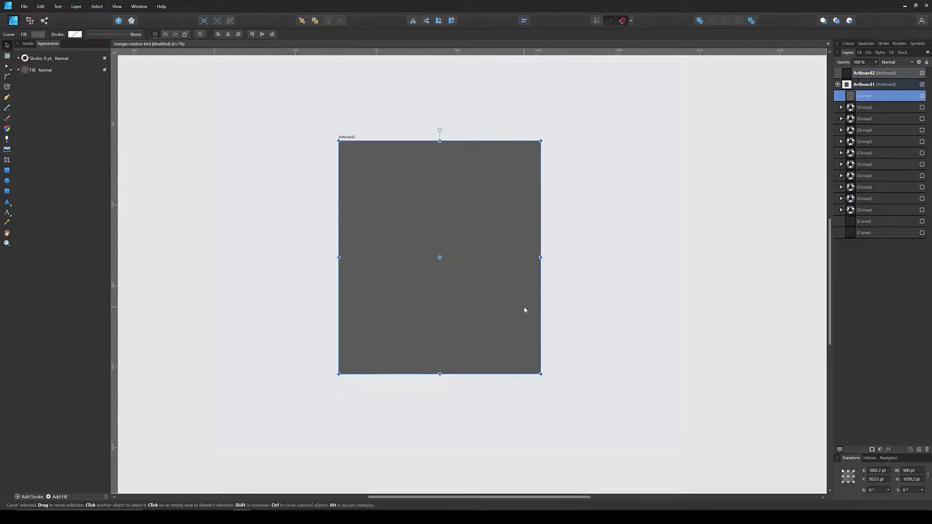
{"action": "scroll", "coordinate": [440, 379], "scroll_direction": "up", "scroll_amount": 5}
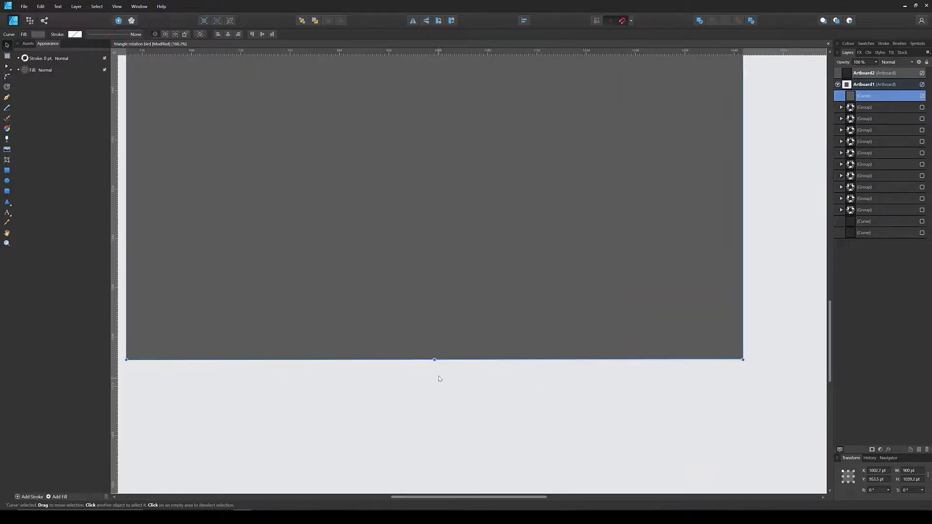
{"action": "left_click_drag", "start_coordinate": [435, 360], "coordinate": [439, 344]}
{"action": "key", "text": "ctrl+z"}
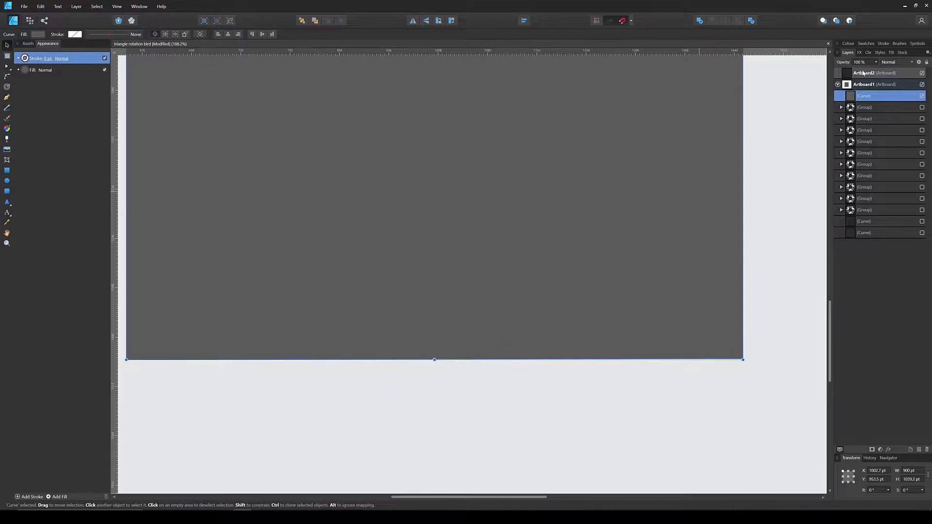
- Resize Artboard2 so its lower edge meets the grey rectangle's lower edge, and compare the dimensions of both objects
{"action": "left_click", "coordinate": [863, 73]}
{"action": "mouse_move", "coordinate": [434, 360]}
{"action": "left_mouse_down"}
{"action": "mouse_move", "coordinate": [437, 351]}
{"action": "mouse_move", "coordinate": [436, 360]}
{"action": "left_mouse_up"}
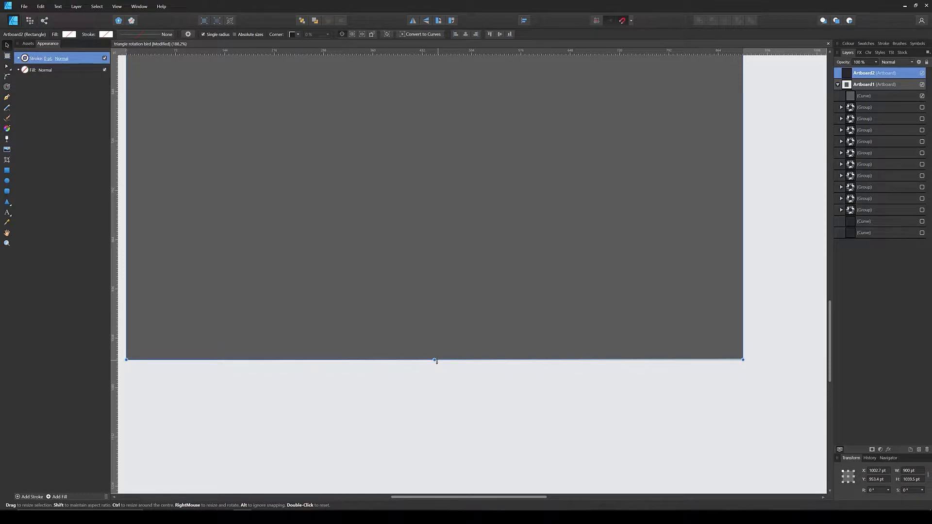
{"action": "left_click", "coordinate": [869, 97]}
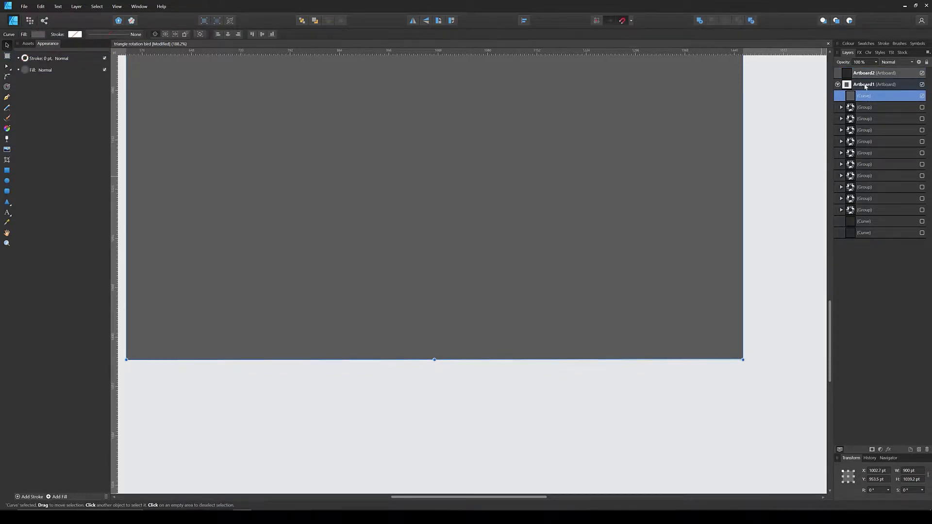
{"action": "left_click", "coordinate": [865, 74]}
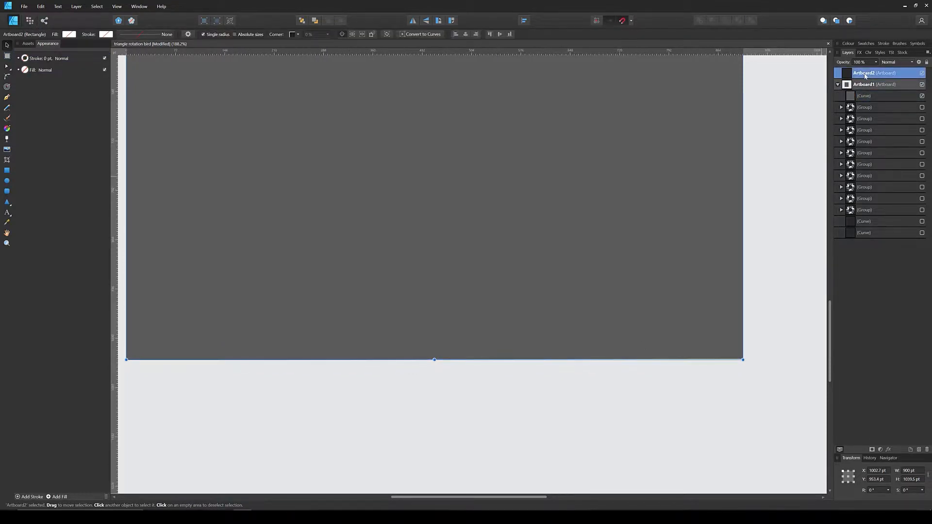
{"action": "left_click", "coordinate": [861, 97]}
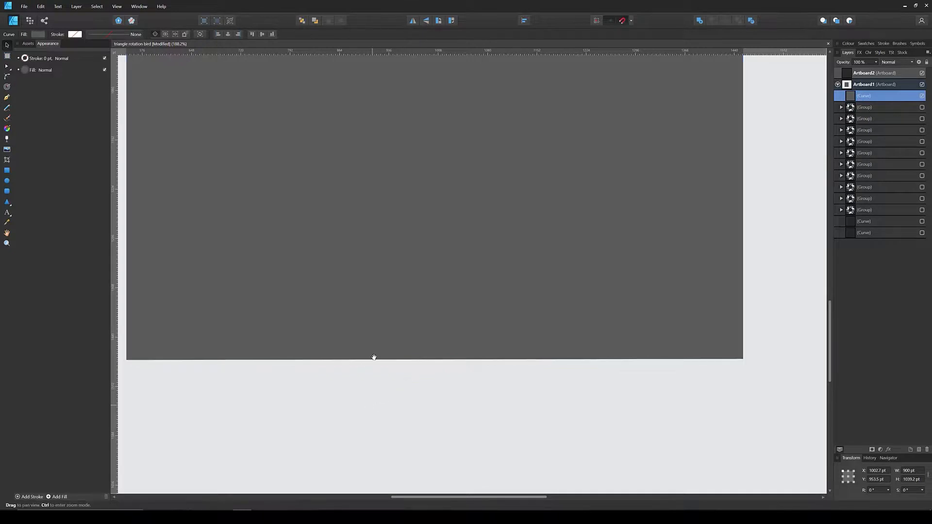
- Align Artboard2's upper edge with the grey rectangle's upper edge, giving the artboard a size of 900 by 1039.2 pt
{"action": "scroll", "coordinate": [403, 388], "scroll_direction": "up", "scroll_amount": 10}
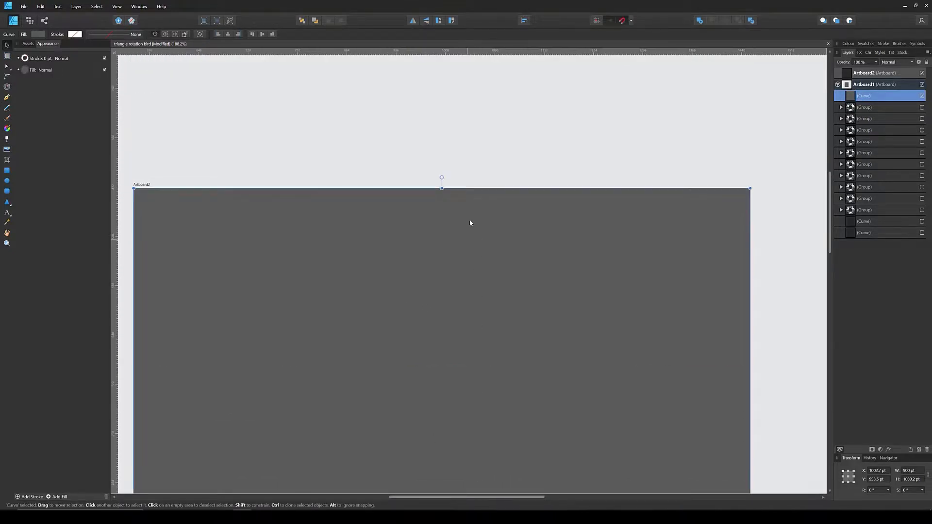
{"action": "scroll", "coordinate": [440, 208], "scroll_direction": "up", "scroll_amount": 5, "text": "ctrl"}
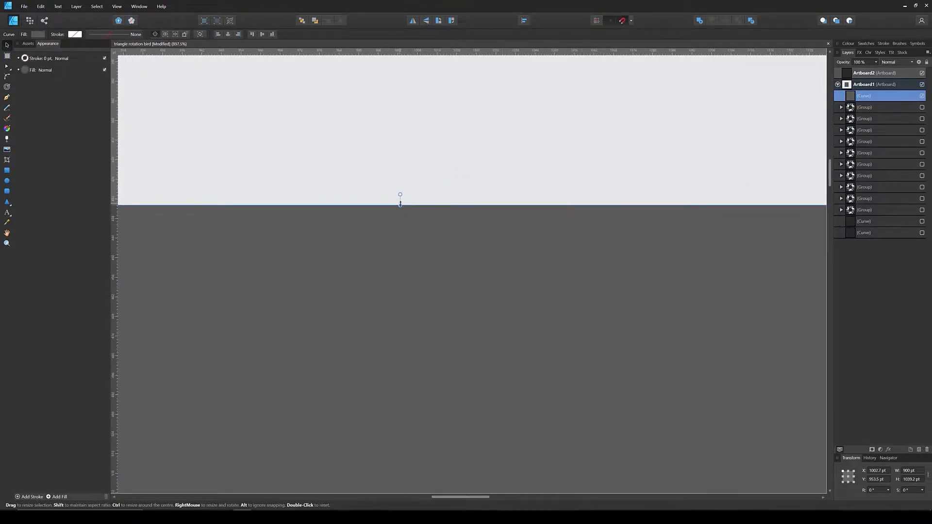
{"action": "mouse_move", "coordinate": [399, 205]}
{"action": "left_mouse_down"}
{"action": "mouse_move", "coordinate": [400, 226]}
{"action": "mouse_move", "coordinate": [400, 205]}
{"action": "left_mouse_up"}
{"action": "key", "text": "ctrl+z"}
{"action": "left_click", "coordinate": [400, 203]}
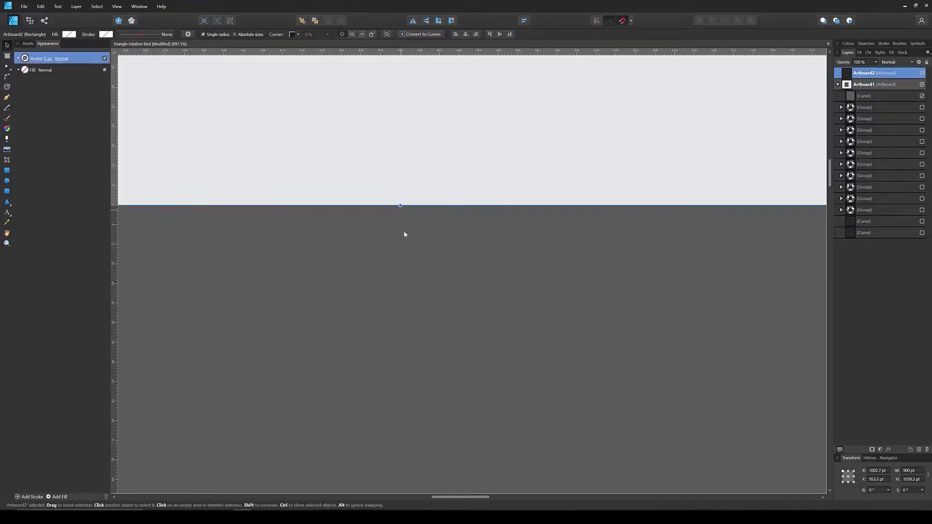
{"action": "left_click", "coordinate": [864, 97]}
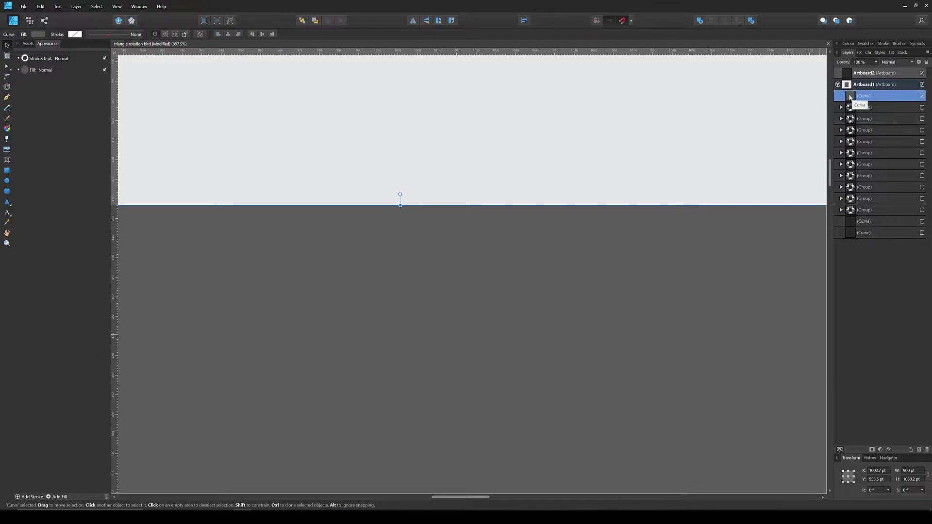
{"action": "left_click", "coordinate": [864, 73]}
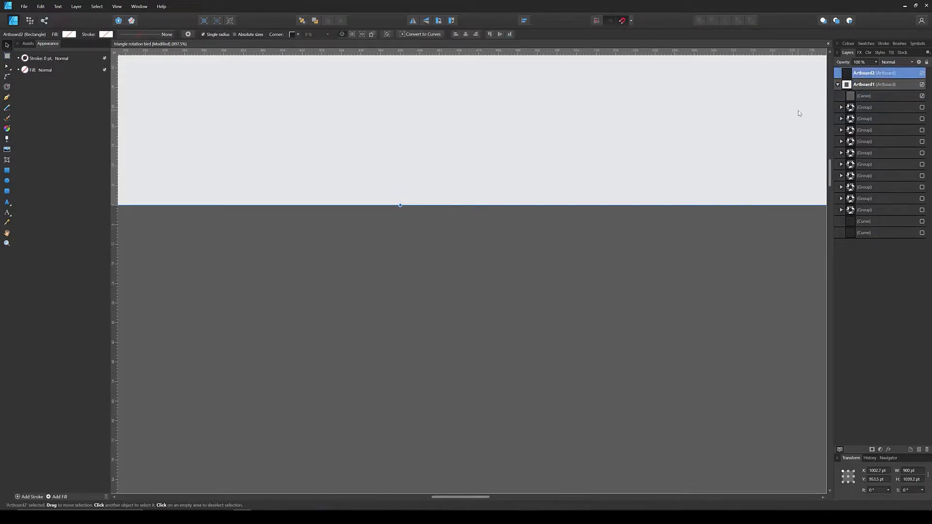
- Move all ten hidden hexagon groups from Artboard1 into Artboard2
{"action": "scroll", "coordinate": [612, 211], "scroll_direction": "down", "scroll_amount": 10}
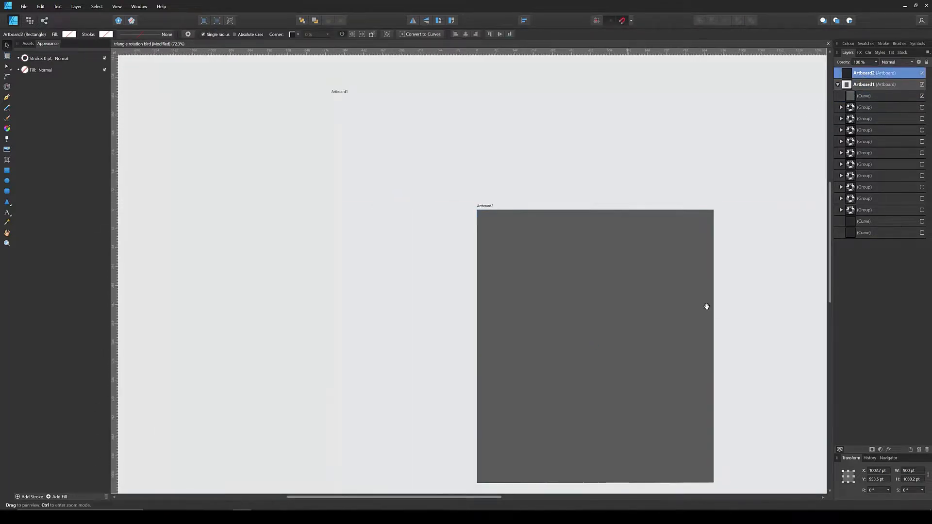
{"action": "left_click_drag", "start_coordinate": [705, 304], "coordinate": [589, 225]}
{"action": "key", "text": "shift+o"}
{"action": "left_click", "coordinate": [865, 108]}
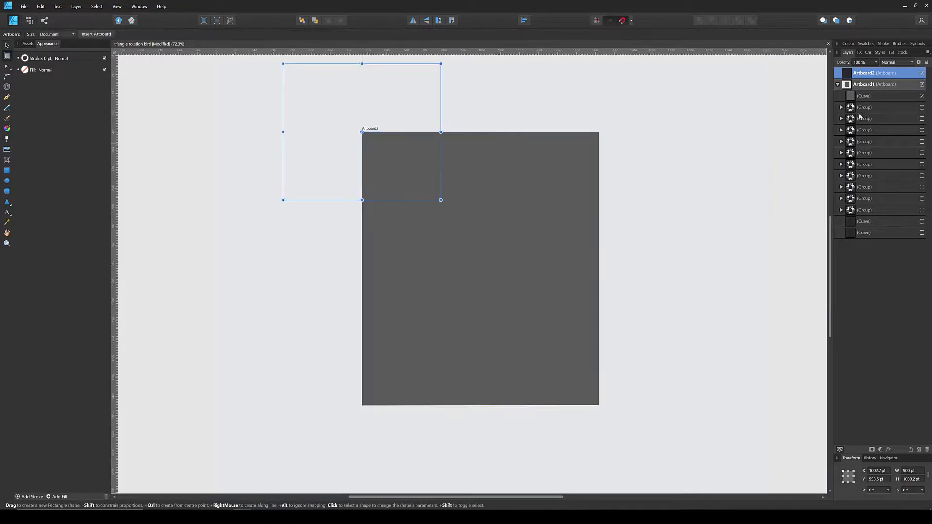
{"action": "left_click", "coordinate": [866, 209], "text": "shift"}
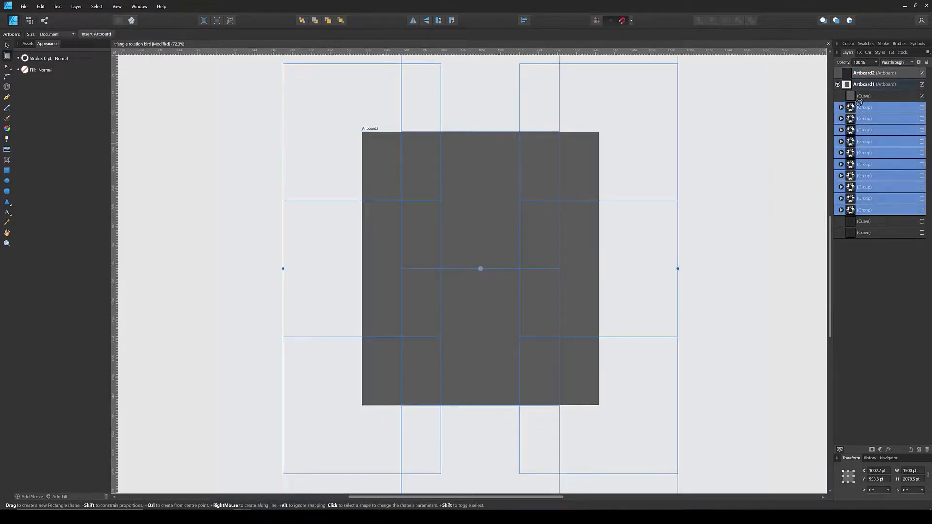
{"action": "left_click_drag", "start_coordinate": [859, 104], "coordinate": [869, 74]}
- Move the grey rectangle curve into Artboard2, beneath the ten hexagon groups
{"action": "left_click", "coordinate": [858, 100]}
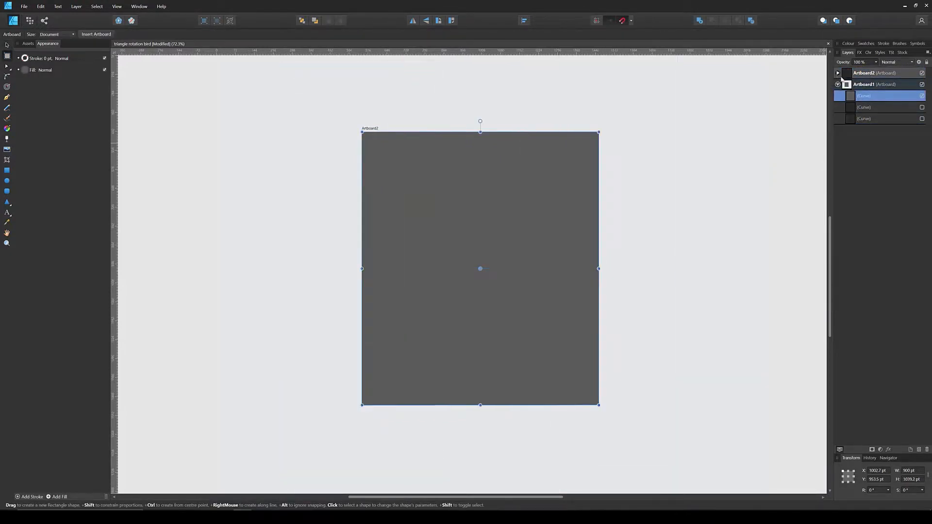
{"action": "left_click", "coordinate": [838, 73]}
{"action": "mouse_move", "coordinate": [839, 209]}
{"action": "left_mouse_down"}
{"action": "mouse_move", "coordinate": [840, 197]}
{"action": "mouse_move", "coordinate": [838, 207]}
{"action": "left_mouse_up"}
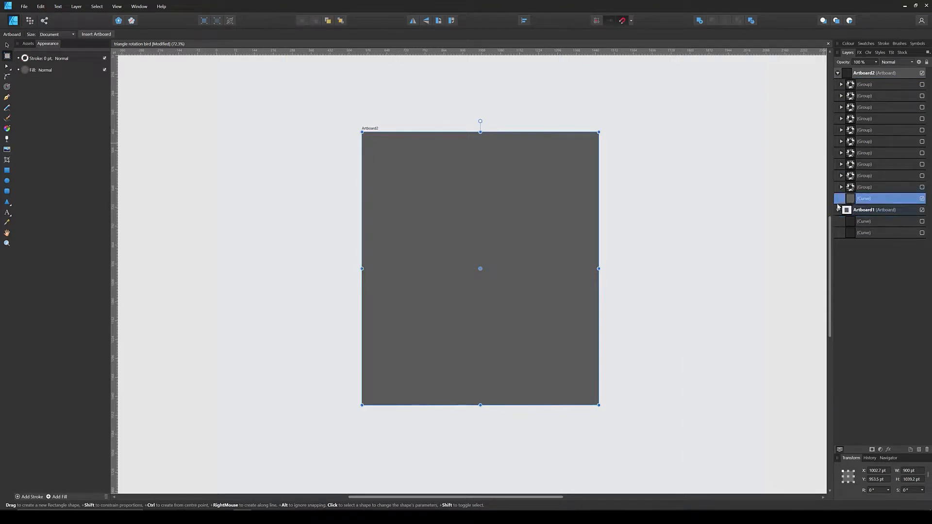
- Collapse Artboard1's layer list, hide Artboard1 and deselect everything
{"action": "left_click", "coordinate": [838, 210]}
{"action": "left_click", "coordinate": [922, 209]}
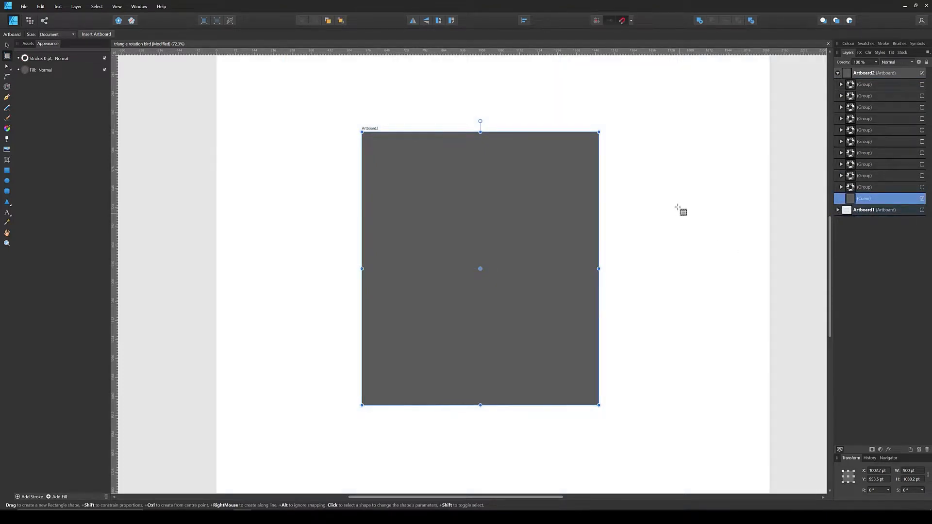
{"action": "left_click", "coordinate": [7, 45]}
{"action": "left_click", "coordinate": [686, 193]}
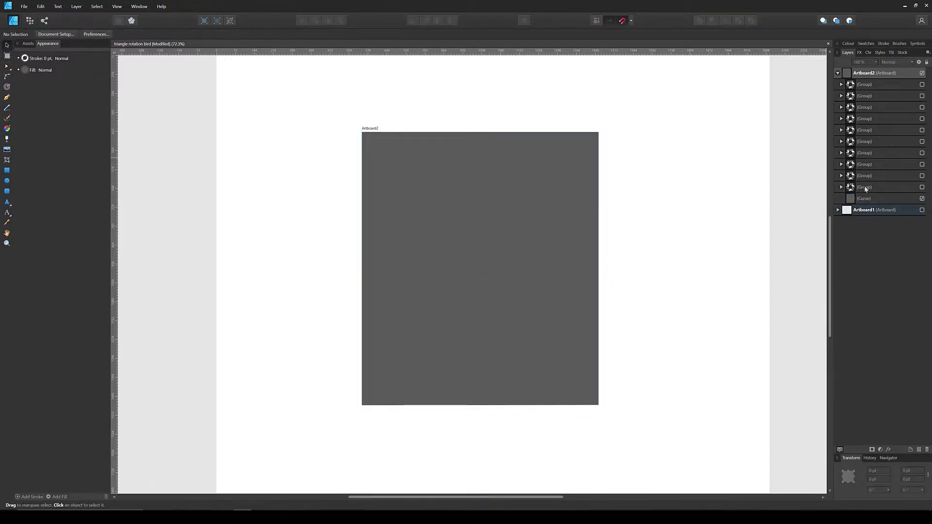
- Hide the grey rectangle and make all ten hexagon groups in Artboard2 visible
{"action": "left_click", "coordinate": [922, 199]}
{"action": "left_click", "coordinate": [922, 187]}
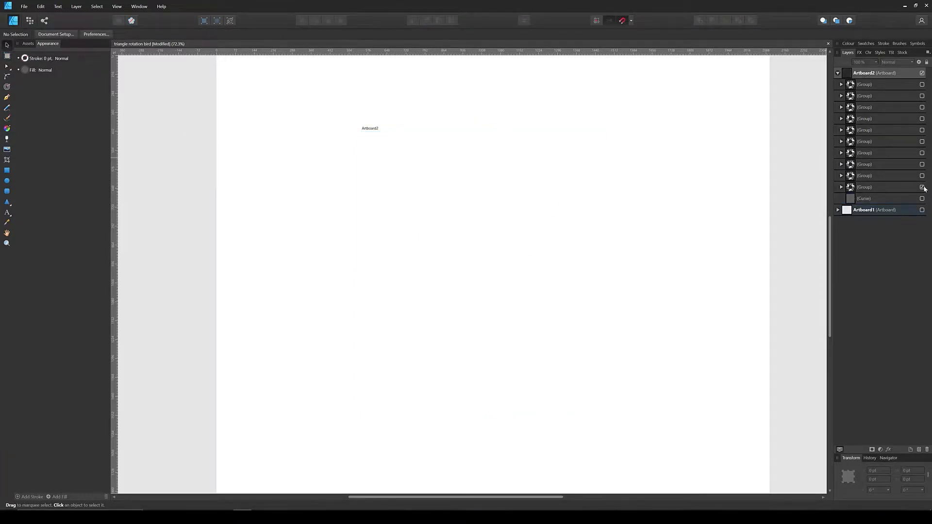
{"action": "left_click", "coordinate": [921, 176]}
{"action": "left_click", "coordinate": [922, 164]}
{"action": "left_click", "coordinate": [921, 153]}
{"action": "left_click", "coordinate": [922, 141]}
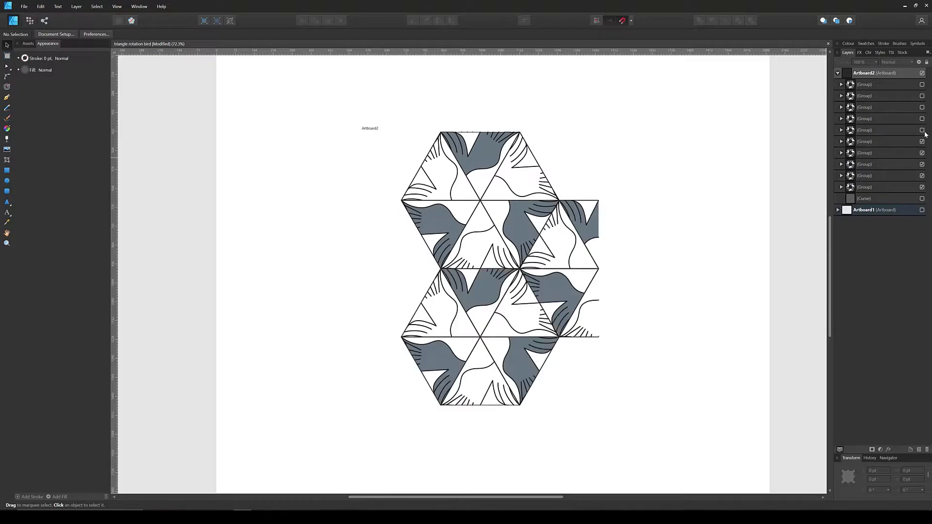
{"action": "left_click", "coordinate": [922, 130]}
{"action": "left_click", "coordinate": [922, 118]}
{"action": "left_click", "coordinate": [922, 107]}
{"action": "left_click", "coordinate": [921, 96]}
{"action": "left_click", "coordinate": [922, 84]}
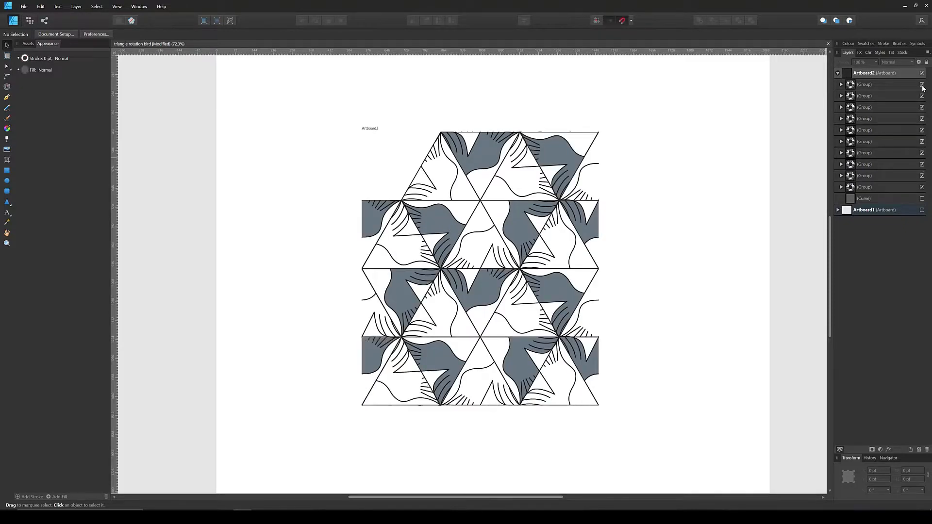
- In the lowest hexagon group, move the bird curves out of their triangle clipping curves in a white and a grey bird symbol, and hide the triangles
{"action": "left_click", "coordinate": [841, 188]}
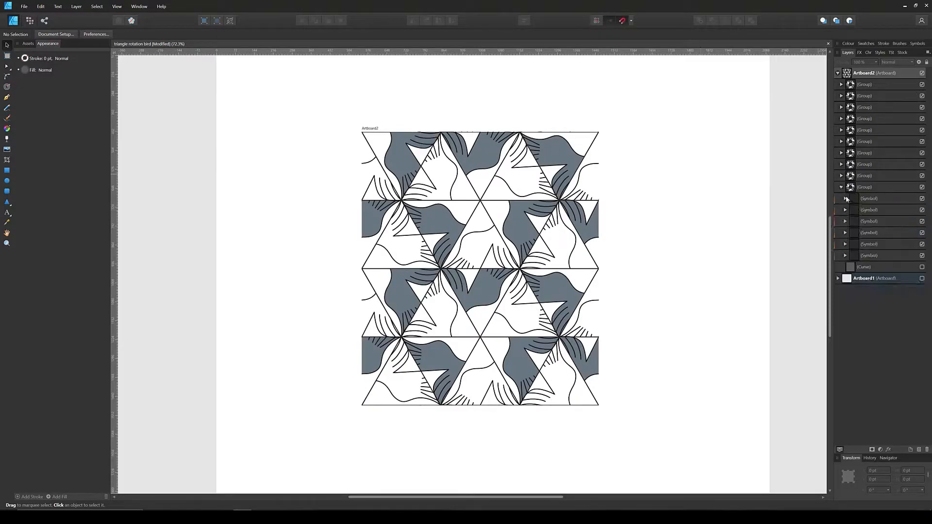
{"action": "left_click", "coordinate": [845, 255]}
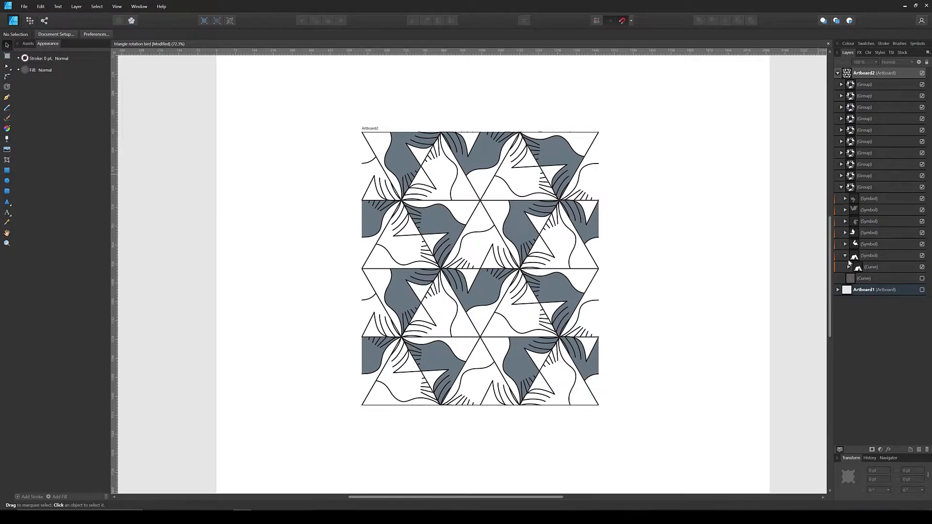
{"action": "left_click", "coordinate": [845, 244]}
{"action": "left_click", "coordinate": [845, 244]}
{"action": "left_click", "coordinate": [844, 221]}
{"action": "left_click", "coordinate": [848, 279]}
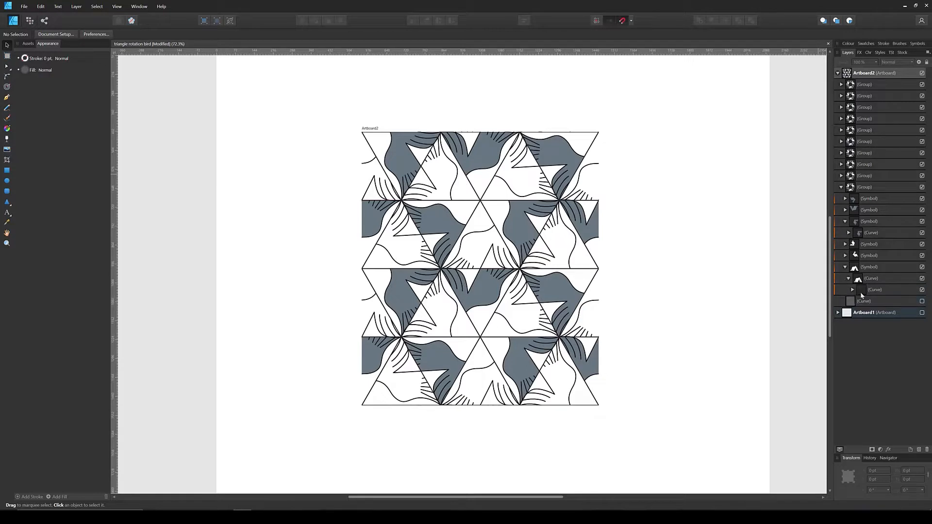
{"action": "left_click_drag", "start_coordinate": [863, 290], "coordinate": [866, 276]}
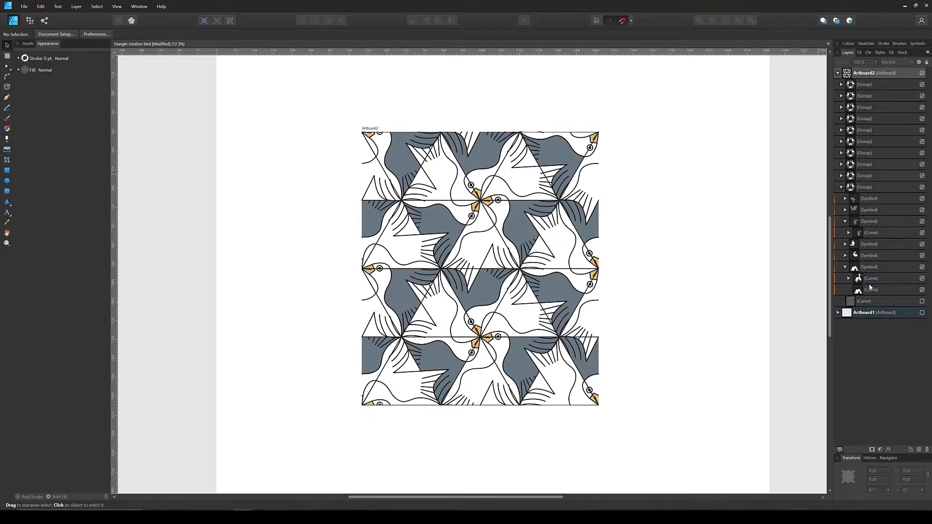
{"action": "mouse_move", "coordinate": [863, 231]}
{"action": "left_mouse_down"}
{"action": "mouse_move", "coordinate": [866, 217]}
{"action": "mouse_move", "coordinate": [863, 236]}
{"action": "mouse_move", "coordinate": [868, 227]}
{"action": "left_mouse_up"}
{"action": "key", "text": "ctrl+z"}
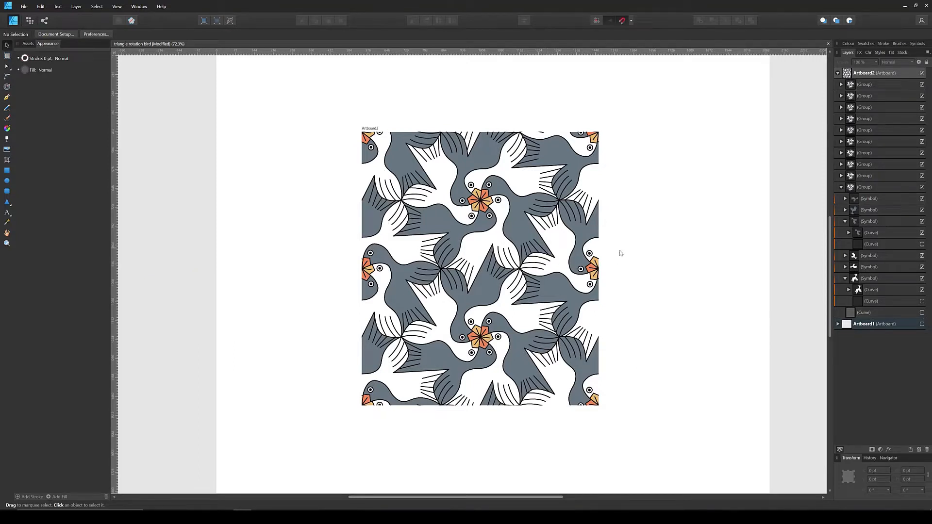
- Save the document with the unclipped bird tessellation
{"action": "key", "text": "ctrl+s"}
{"action": "scroll", "coordinate": [485, 241], "scroll_direction": "up", "scroll_amount": 1}
{"action": "scroll", "coordinate": [485, 245], "scroll_direction": "down", "scroll_amount": 2}
{"action": "scroll", "coordinate": [486, 248], "scroll_direction": "up", "scroll_amount": 1}
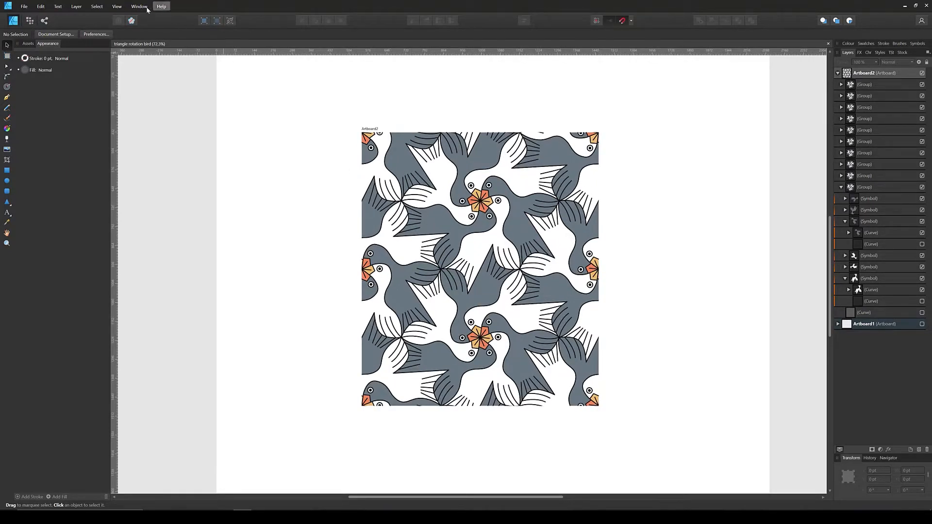
- Export the Artboard2 area as a PNG at 3750 by 4331 px, named "triangle rotation bird"
{"action": "left_click", "coordinate": [24, 7]}
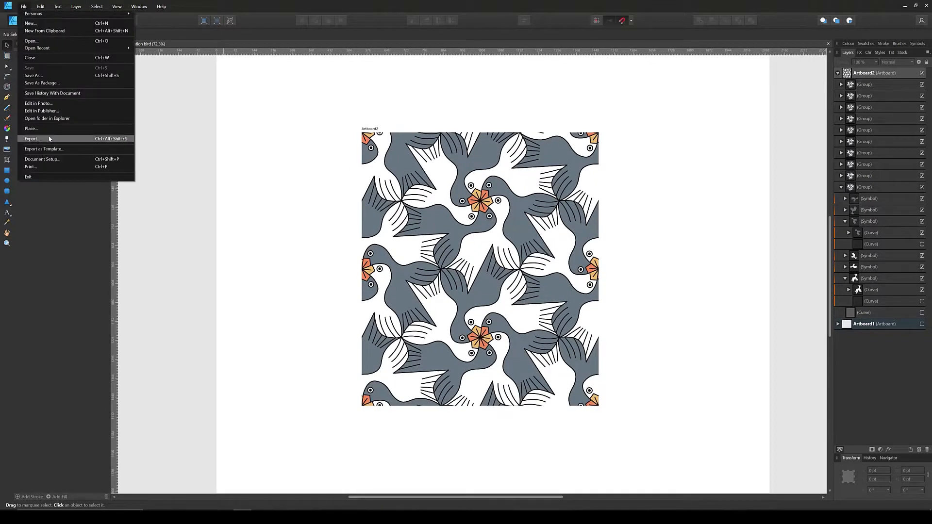
{"action": "left_click", "coordinate": [48, 138]}
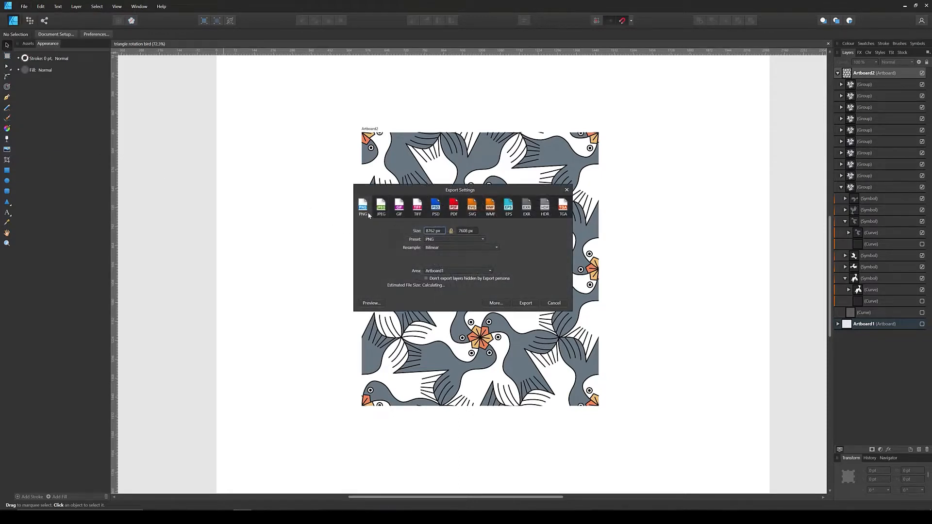
{"action": "left_click", "coordinate": [442, 272]}
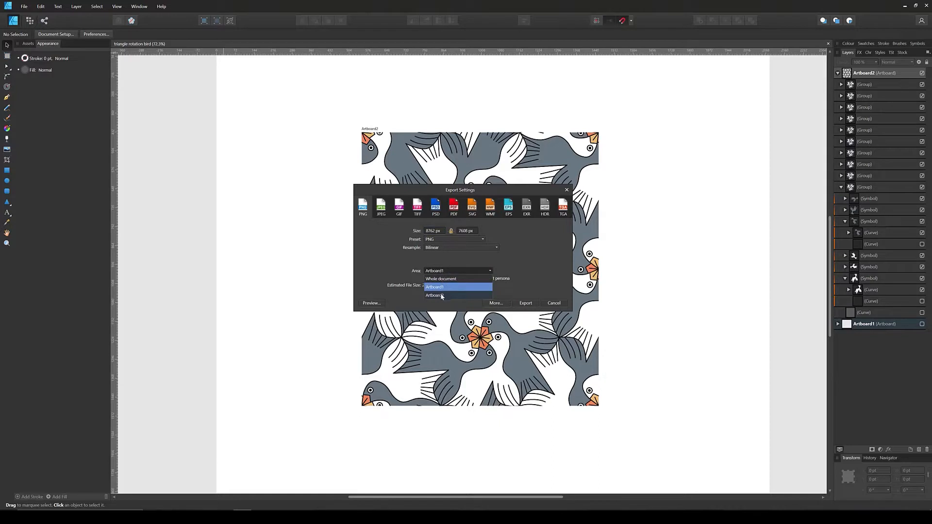
{"action": "left_click", "coordinate": [442, 296]}
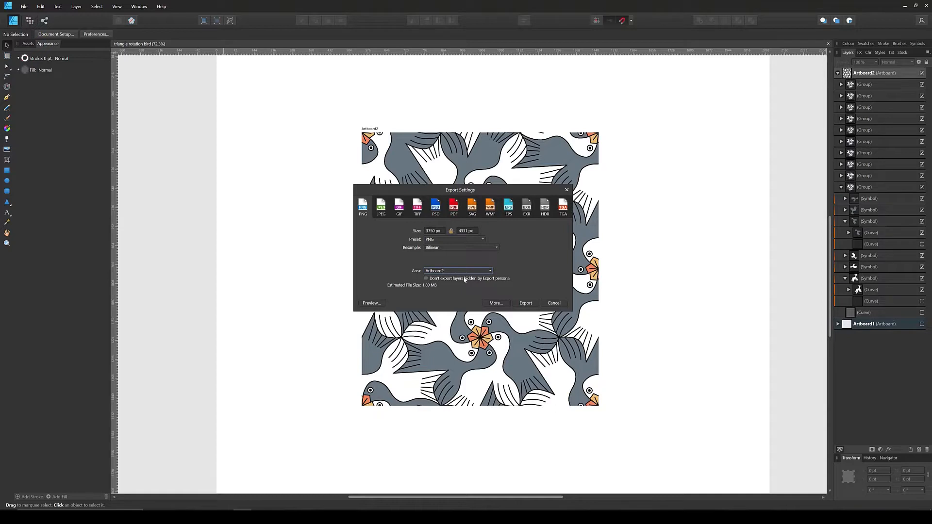
{"action": "left_click", "coordinate": [526, 304]}
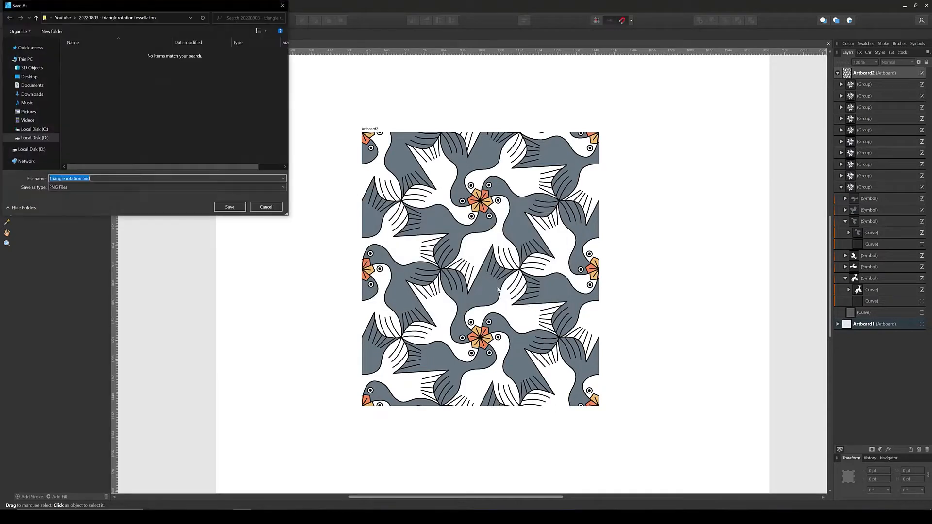
{"action": "left_click", "coordinate": [227, 208]}
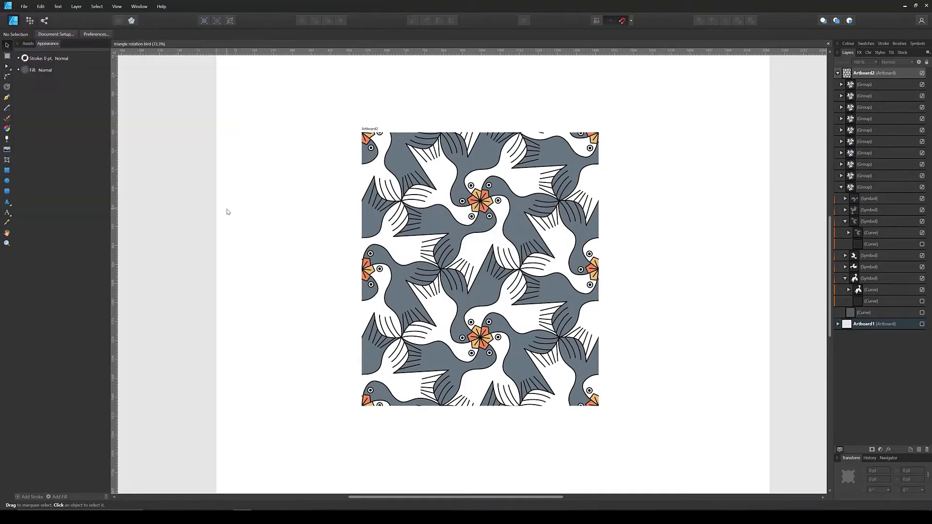
- Create a new 1200 by 1200 pt document at 300 DPI with an artboard
{"action": "left_click", "coordinate": [23, 6]}
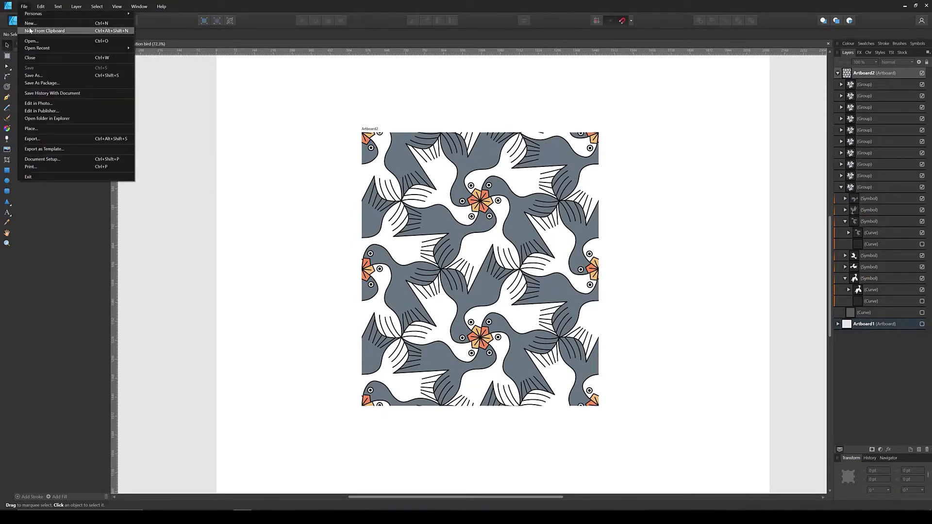
{"action": "left_click", "coordinate": [31, 24]}
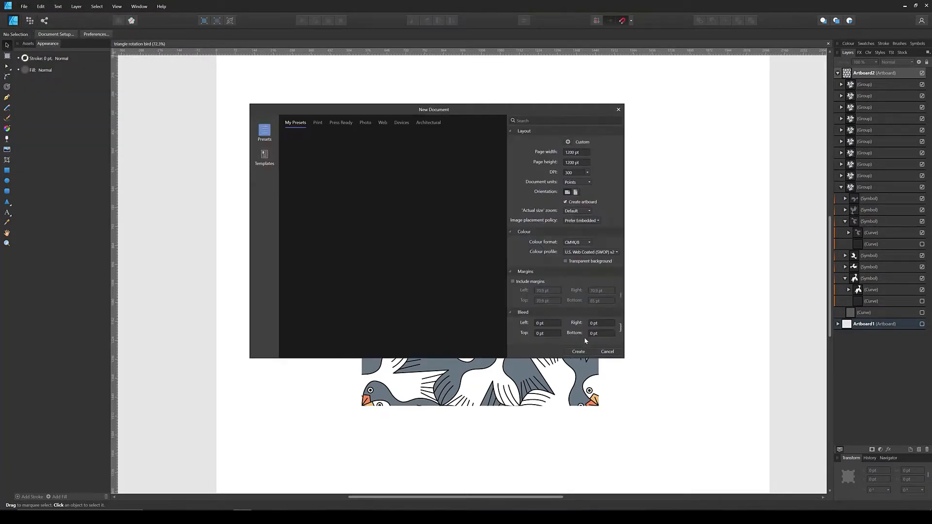
{"action": "left_click", "coordinate": [579, 352]}
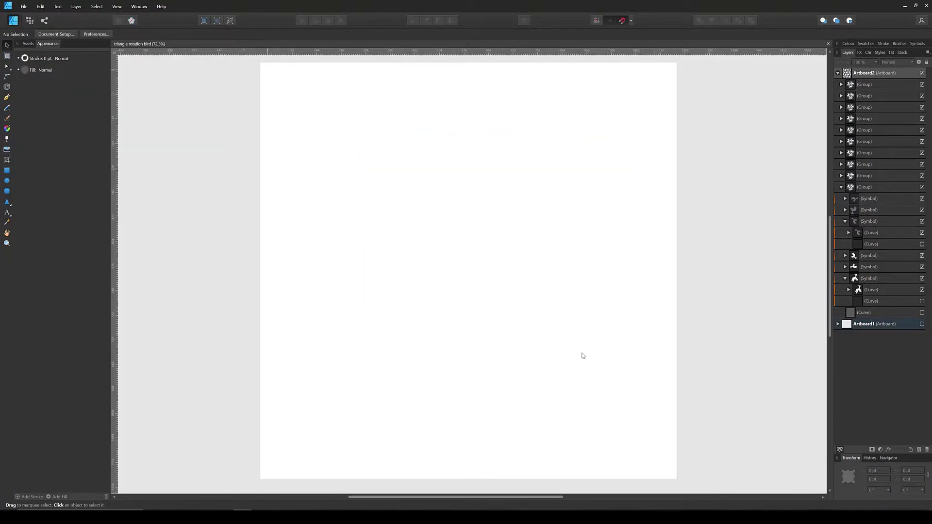
- Draw a rectangle about 1352 by 1328 pt that covers the whole artboard and extends past its edges
{"action": "left_click", "coordinate": [7, 171]}
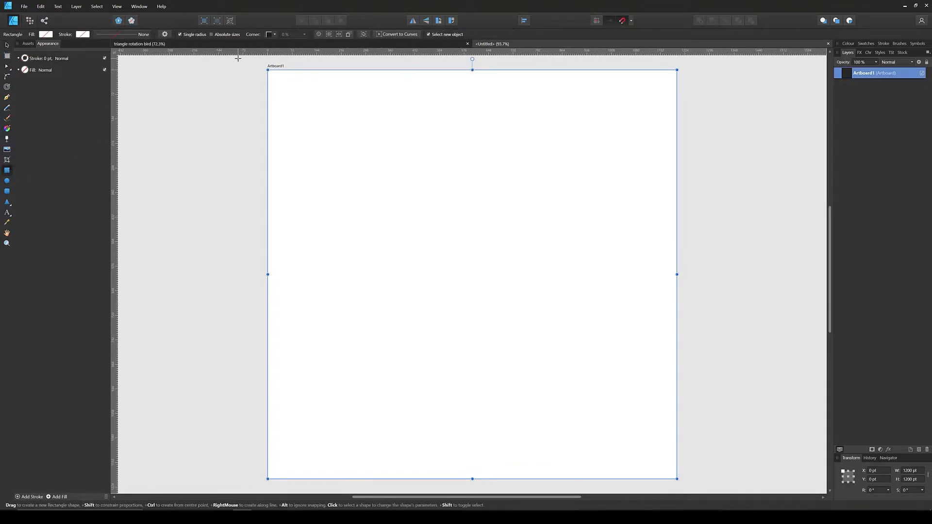
{"action": "left_click_drag", "start_coordinate": [237, 59], "coordinate": [698, 491]}
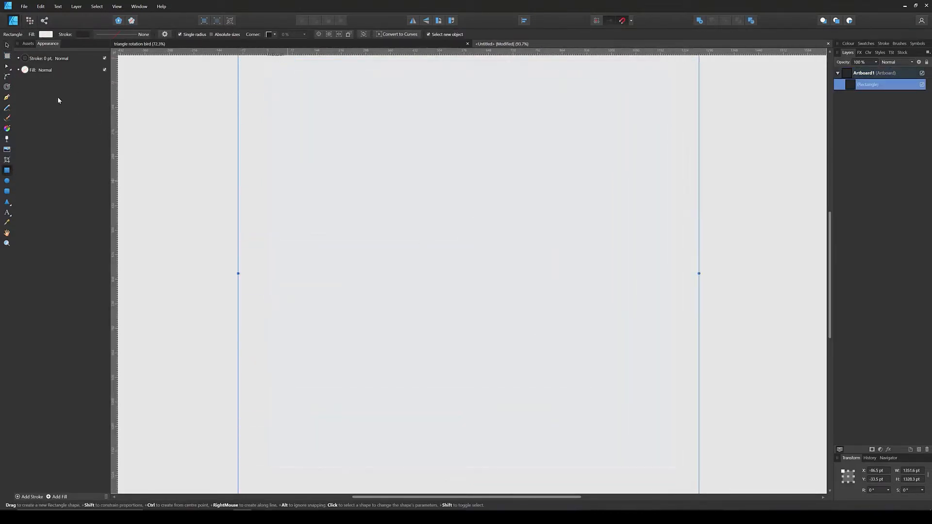
- Give the rectangle a bitmap fill from the "triangle rotation bird" image and scale the fill down to about a third
{"action": "left_click", "coordinate": [8, 128]}
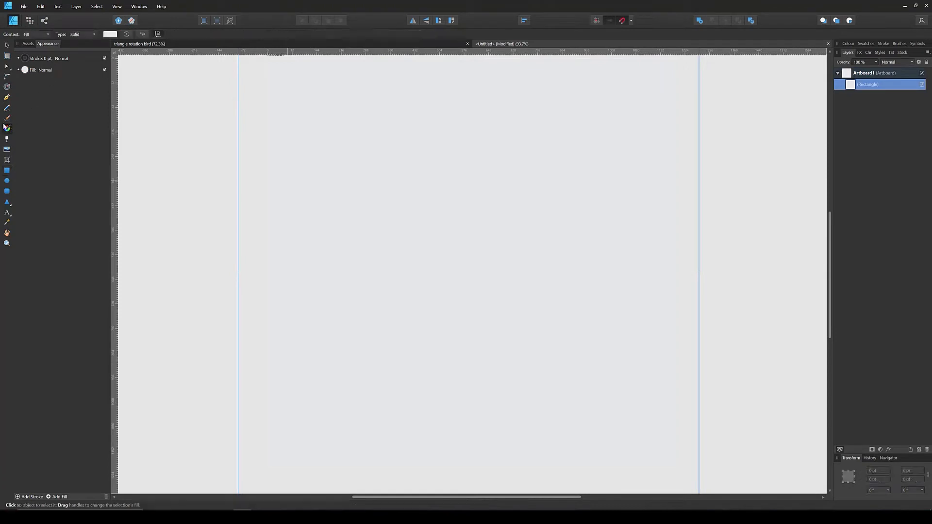
{"action": "left_click", "coordinate": [95, 34]}
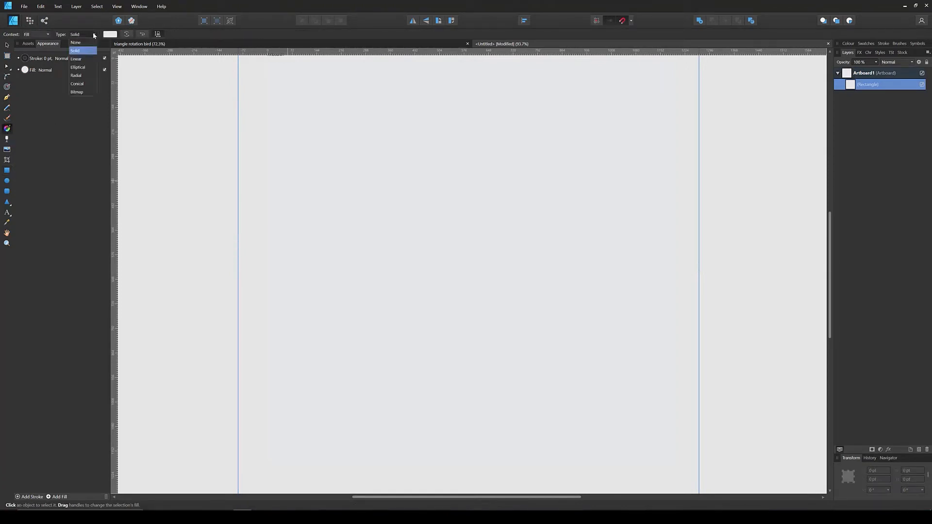
{"action": "left_click", "coordinate": [83, 92]}
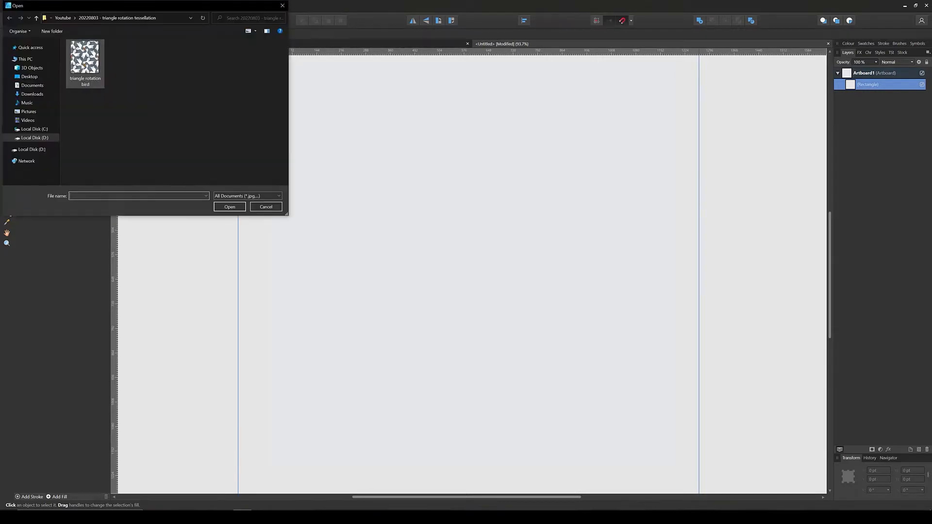
{"action": "double_click", "coordinate": [82, 67]}
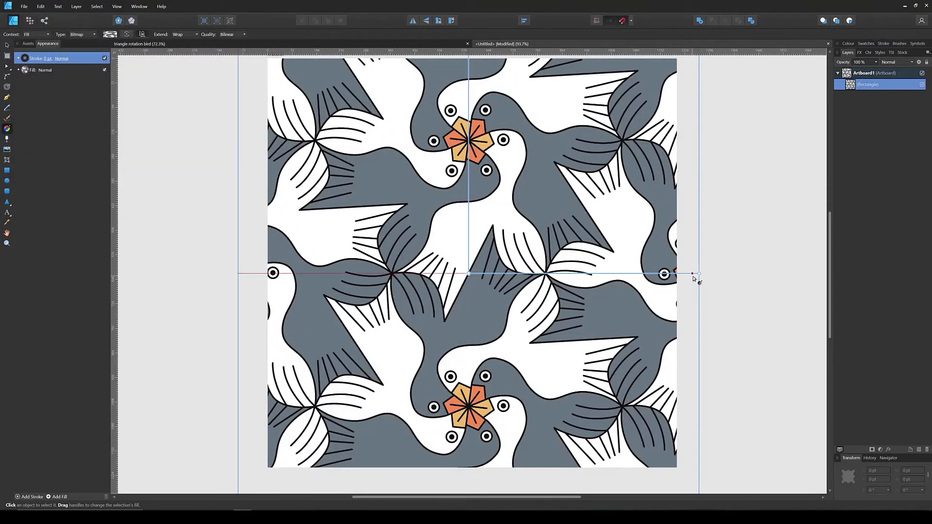
{"action": "left_click_drag", "start_coordinate": [699, 273], "coordinate": [547, 273]}
- Examine the repeated bird pattern up close across the artboard for visible seams, then view the whole artboard with nothing selected
{"action": "scroll", "coordinate": [381, 185], "scroll_direction": "up", "scroll_amount": 6}
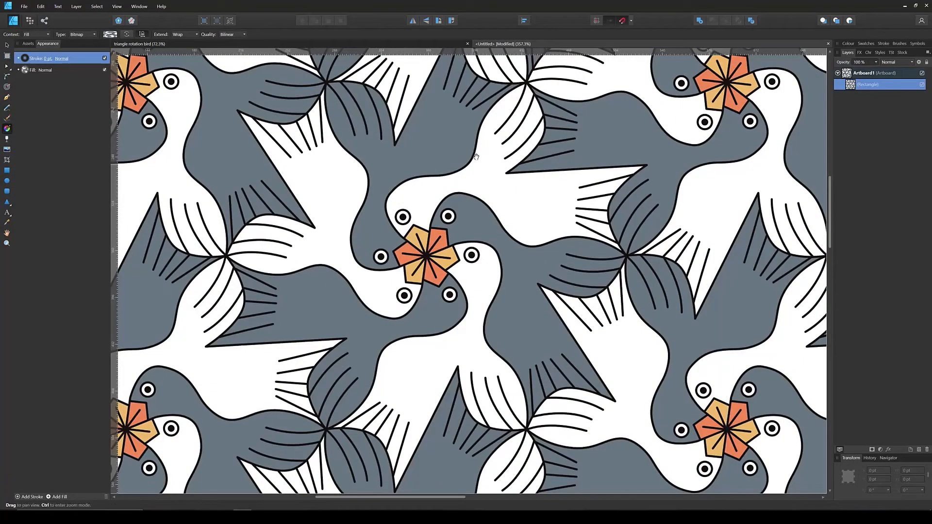
{"action": "left_click_drag", "start_coordinate": [475, 160], "coordinate": [495, 289]}
{"action": "left_click_drag", "start_coordinate": [441, 250], "coordinate": [514, 356]}
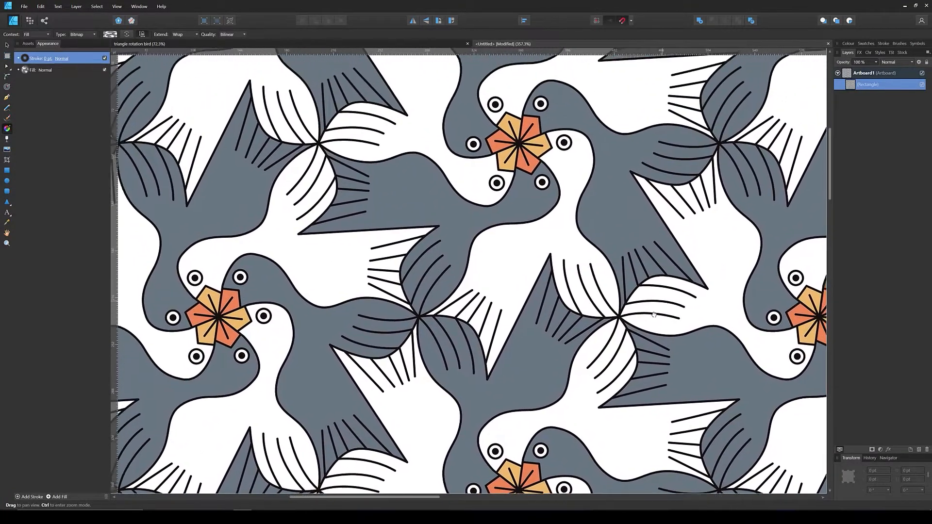
{"action": "left_click_drag", "start_coordinate": [773, 287], "coordinate": [404, 285]}
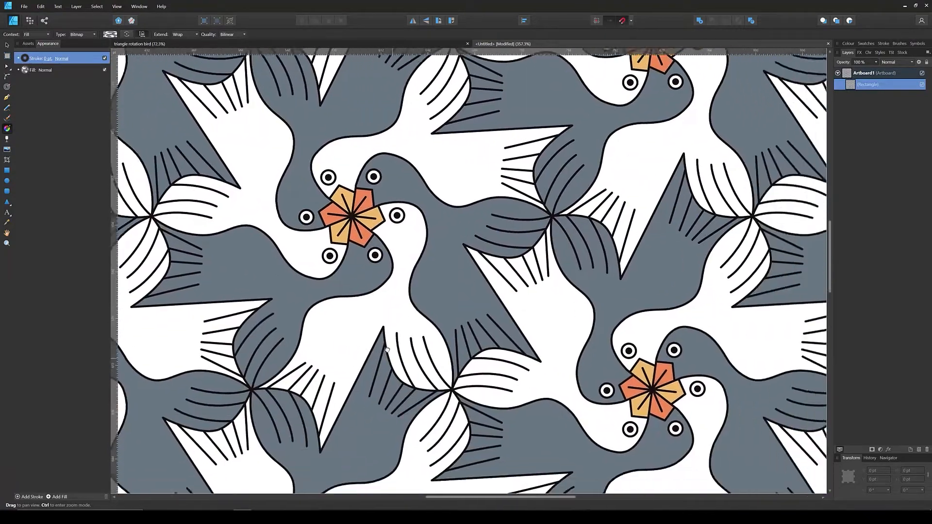
{"action": "left_click_drag", "start_coordinate": [532, 376], "coordinate": [869, 45]}
{"action": "left_click_drag", "start_coordinate": [551, 391], "coordinate": [696, 219]}
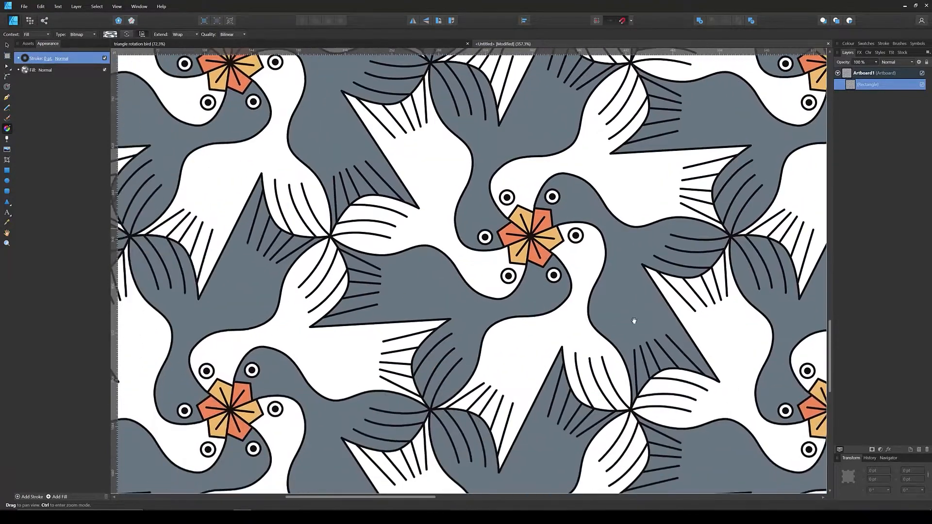
{"action": "left_click_drag", "start_coordinate": [634, 320], "coordinate": [672, 147]}
{"action": "scroll", "coordinate": [436, 272], "scroll_direction": "down", "scroll_amount": 4}
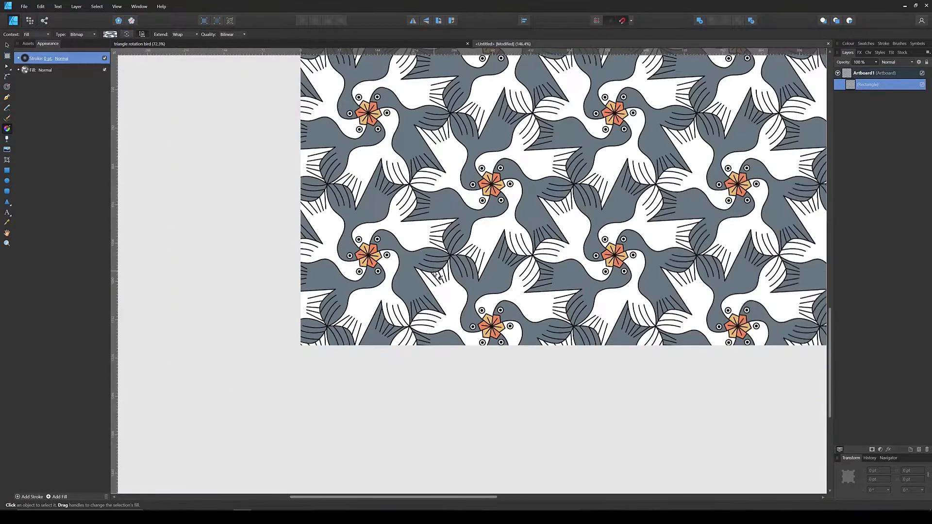
{"action": "scroll", "coordinate": [476, 324], "scroll_direction": "up", "scroll_amount": 1}
{"action": "scroll", "coordinate": [476, 323], "scroll_direction": "down", "scroll_amount": 1}
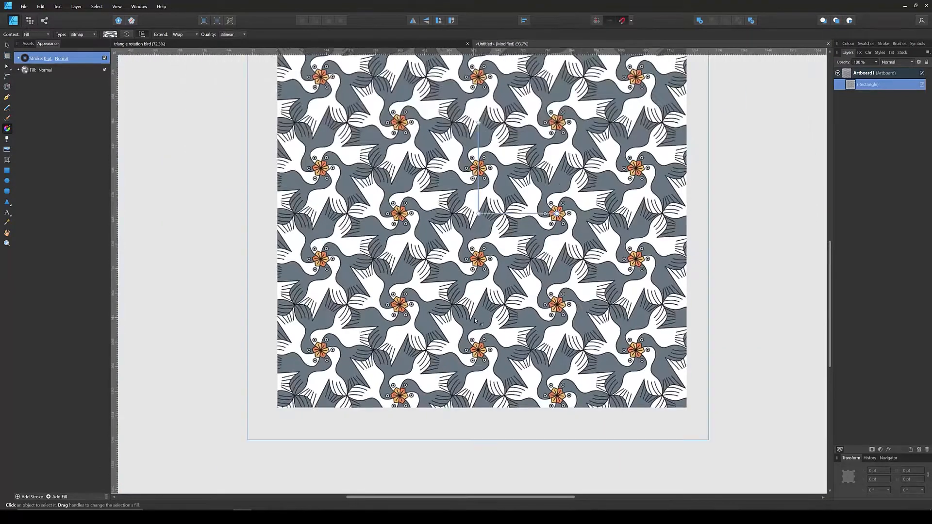
{"action": "scroll", "coordinate": [492, 303], "scroll_direction": "down", "scroll_amount": 1}
{"action": "left_click_drag", "start_coordinate": [645, 242], "coordinate": [638, 269]}
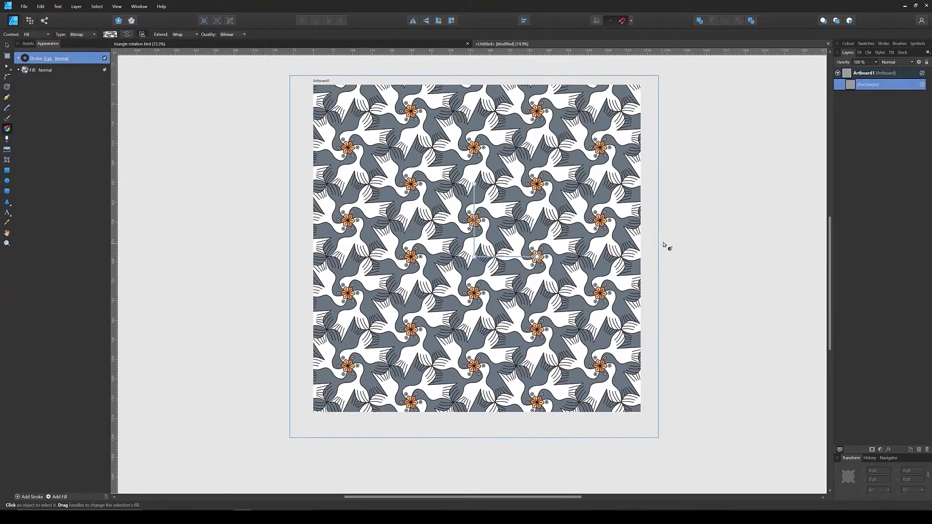
{"action": "key", "text": "v"}
{"action": "left_click", "coordinate": [677, 227]}
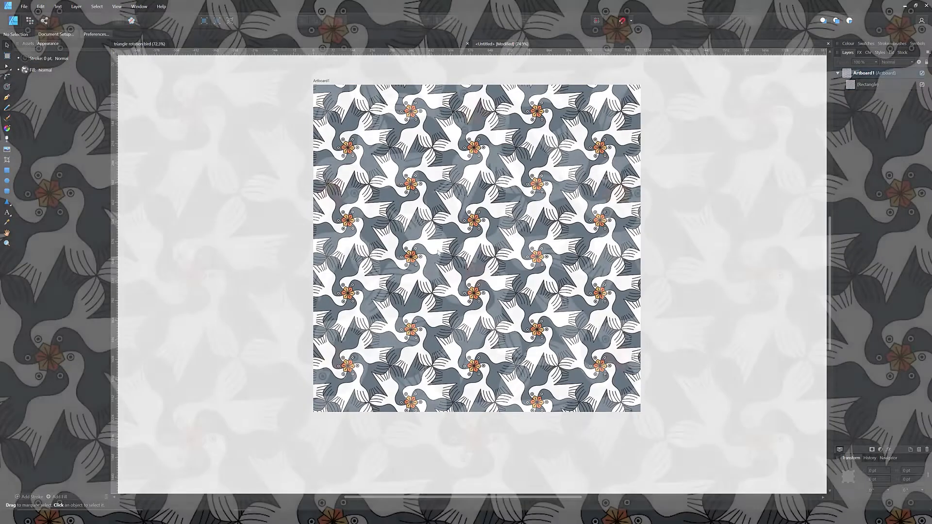